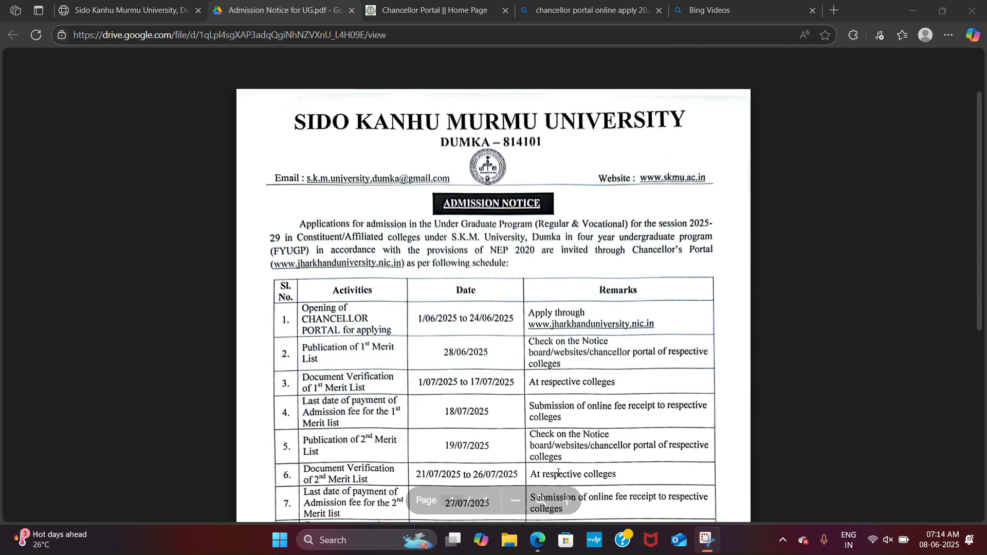
# - Zoom the Admission Notice PDF two levels and read its schedule down to classes commencing 01/08/2025
pyautogui.click(565, 499)
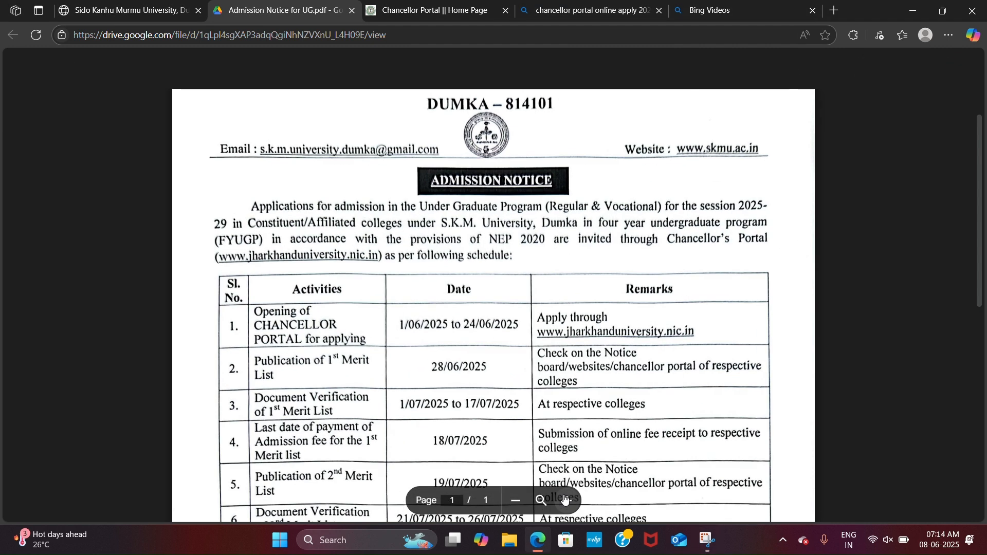
pyautogui.click(565, 499)
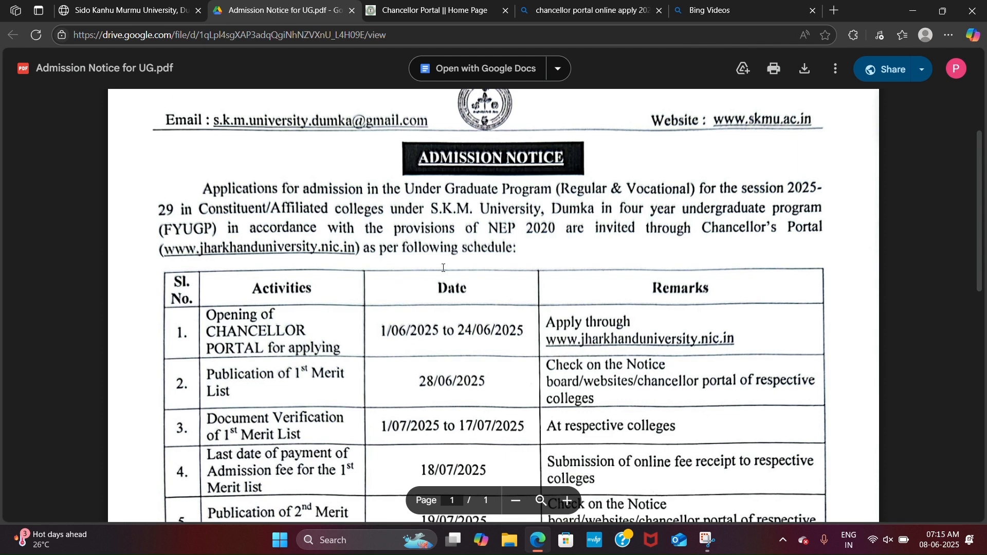
pyautogui.scroll(-1, 265, 314)
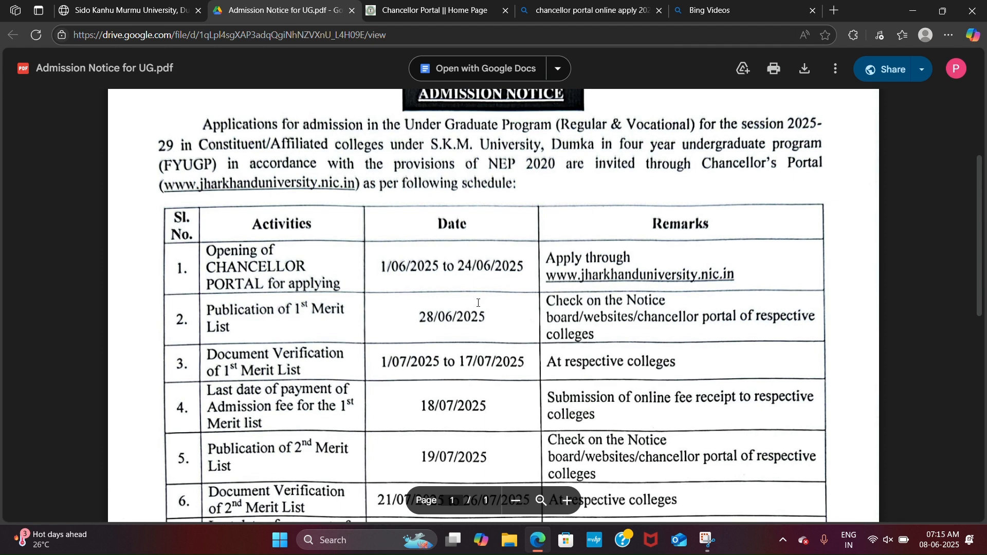
pyautogui.scroll(-1, 436, 282)
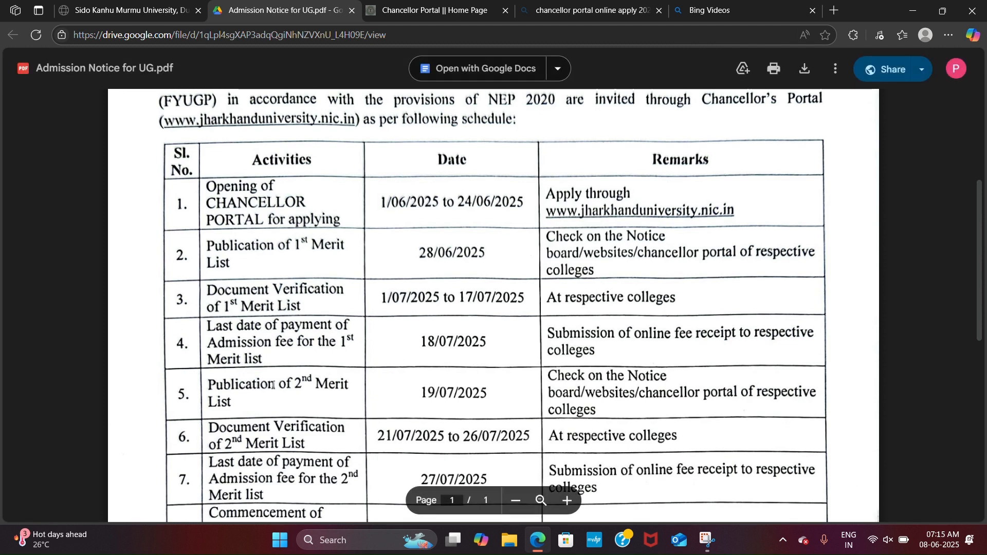
pyautogui.scroll(-3, 494, 392)
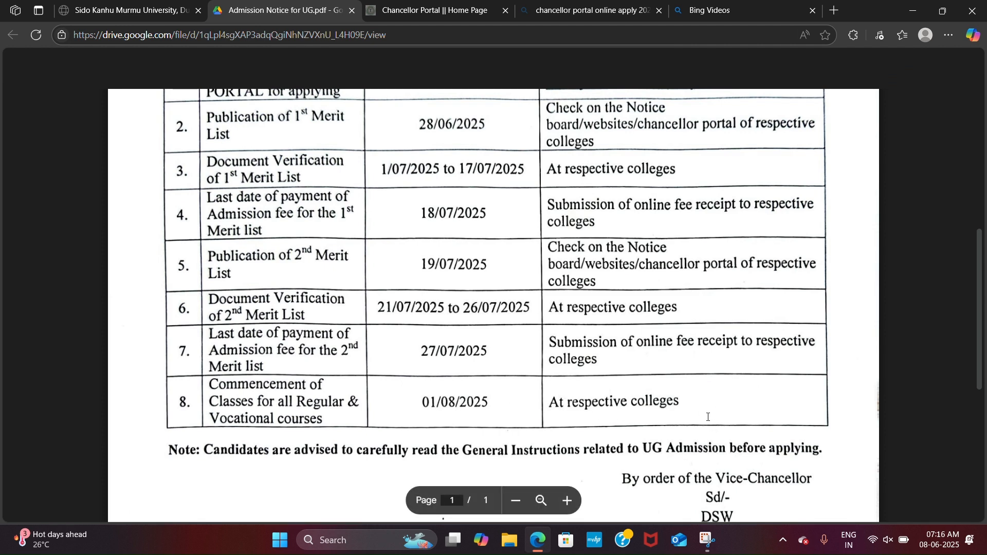
pyautogui.click(383, 9)
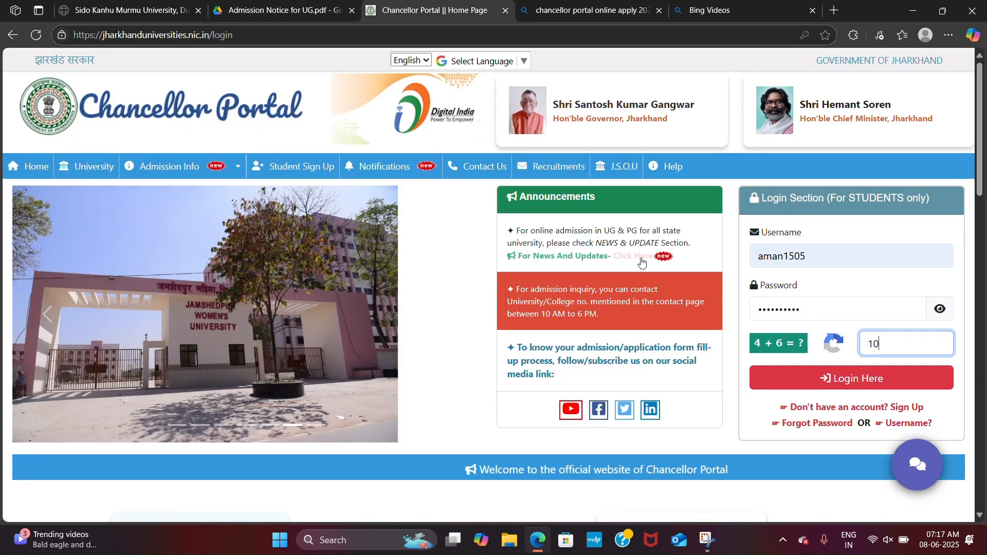
# - Open the Application Open Status list and review SKMU's and NPU's opening and last dates
pyautogui.click(642, 258)
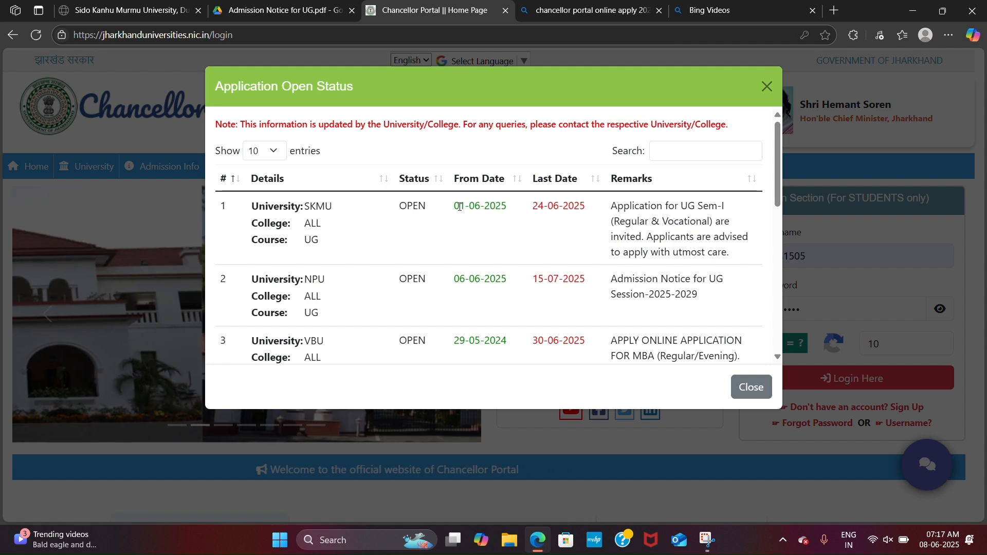
pyautogui.moveTo(455, 207); pyautogui.dragTo(586, 206)
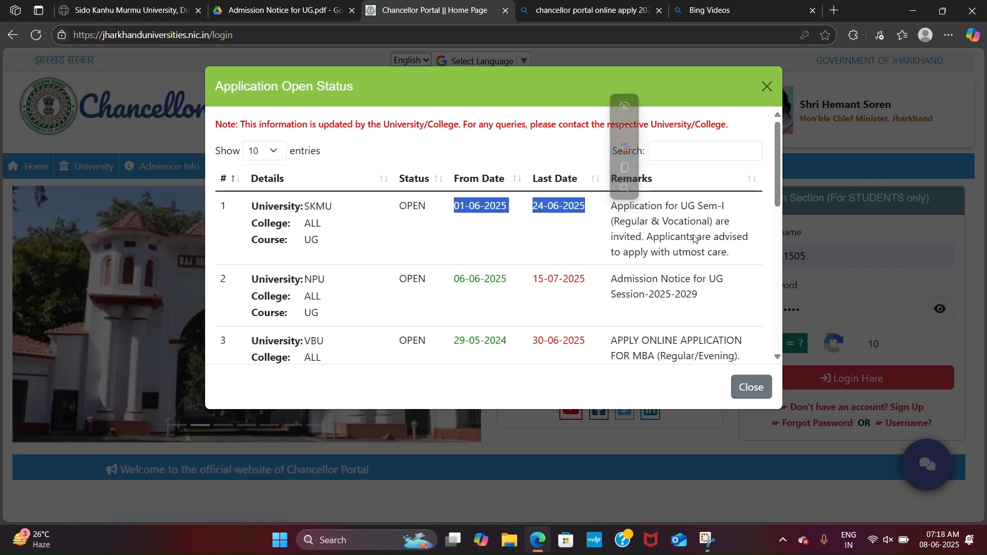
pyautogui.click(405, 282)
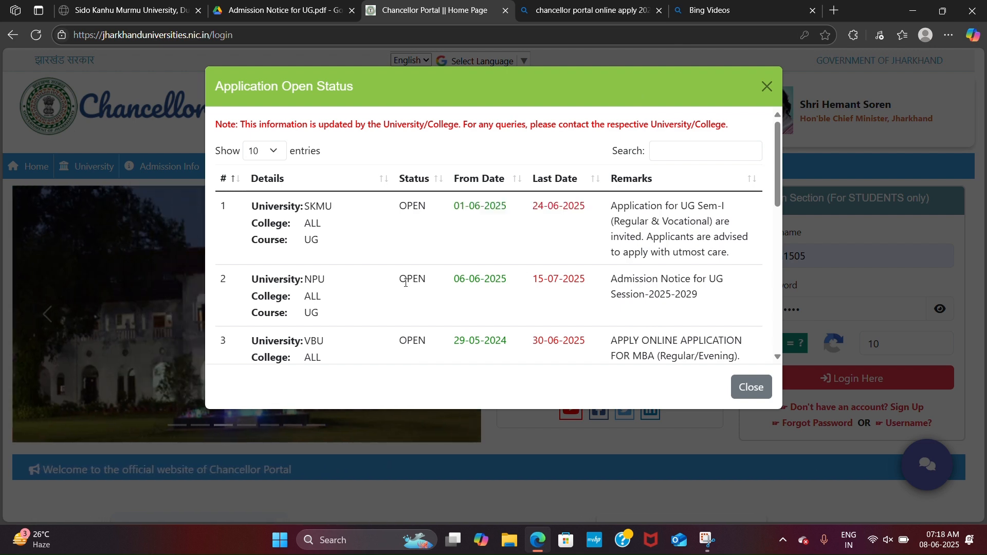
pyautogui.scroll(-1, 406, 283)
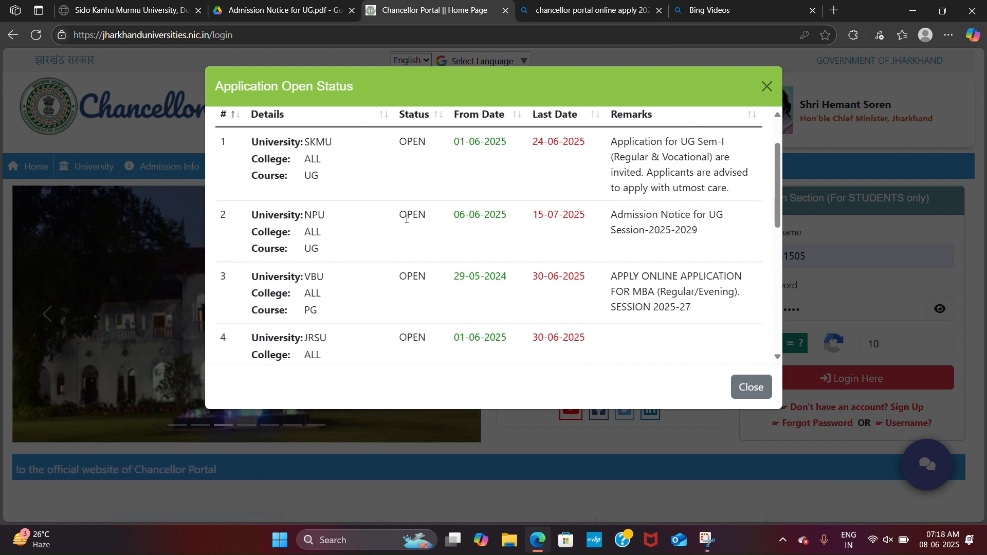
pyautogui.moveTo(448, 214); pyautogui.dragTo(586, 232)
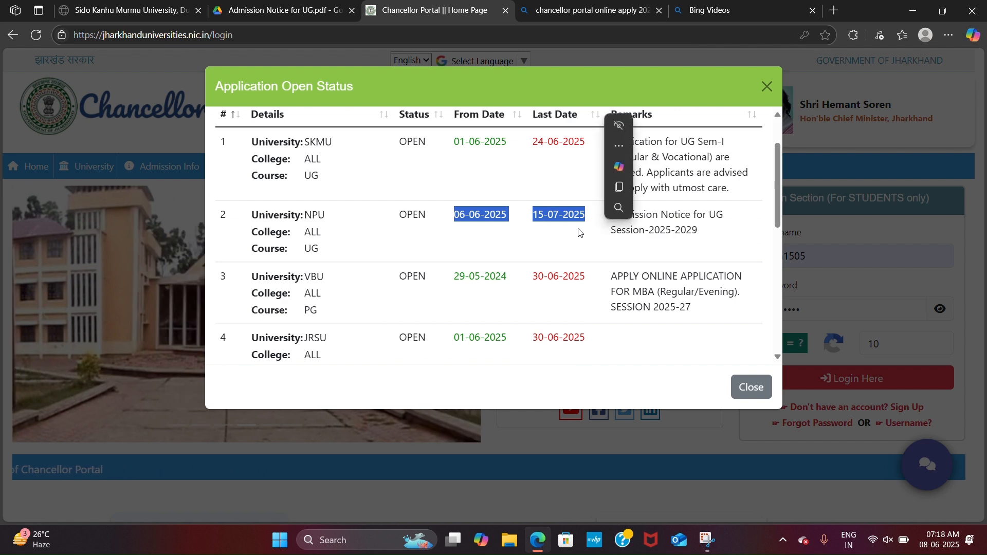
pyautogui.click(568, 256)
# - Review the opening and last application dates for VBU, BBMKU and DSPMU
pyautogui.scroll(-1, 293, 210)
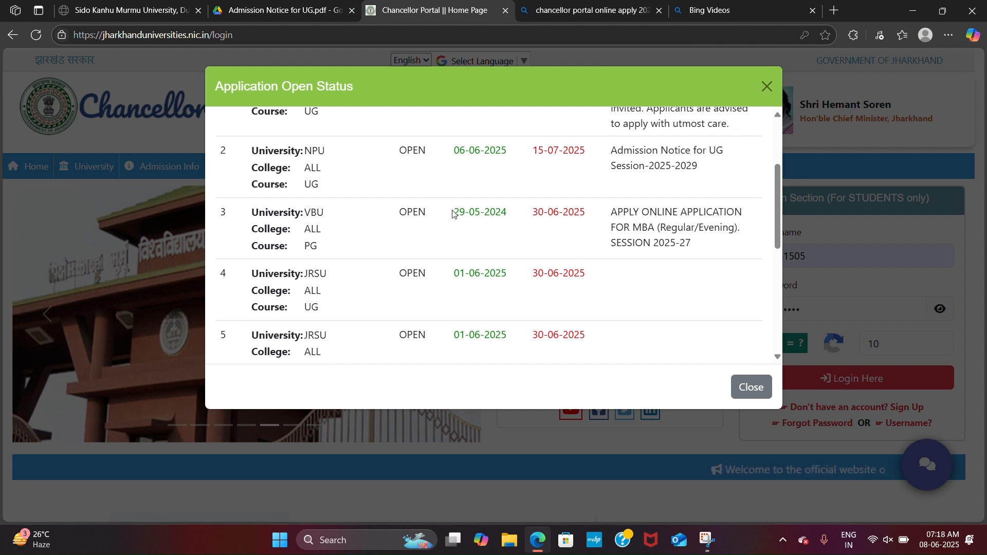
pyautogui.moveTo(452, 213); pyautogui.dragTo(599, 232)
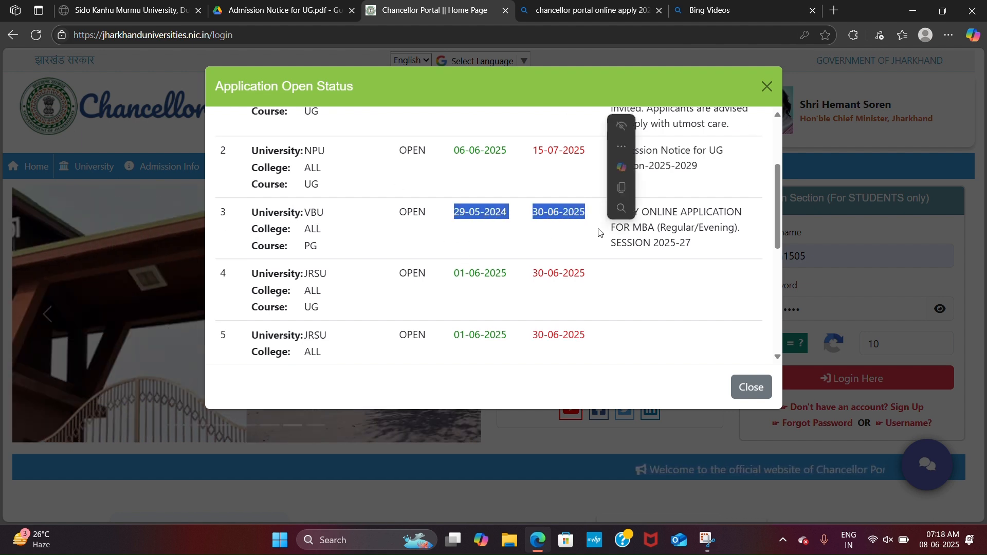
pyautogui.click(549, 277)
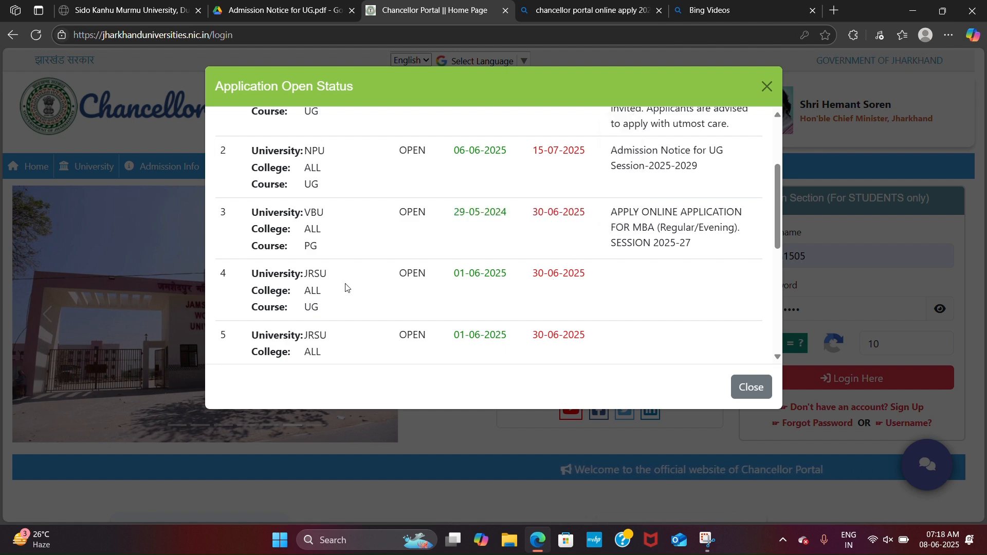
pyautogui.scroll(-1, 326, 288)
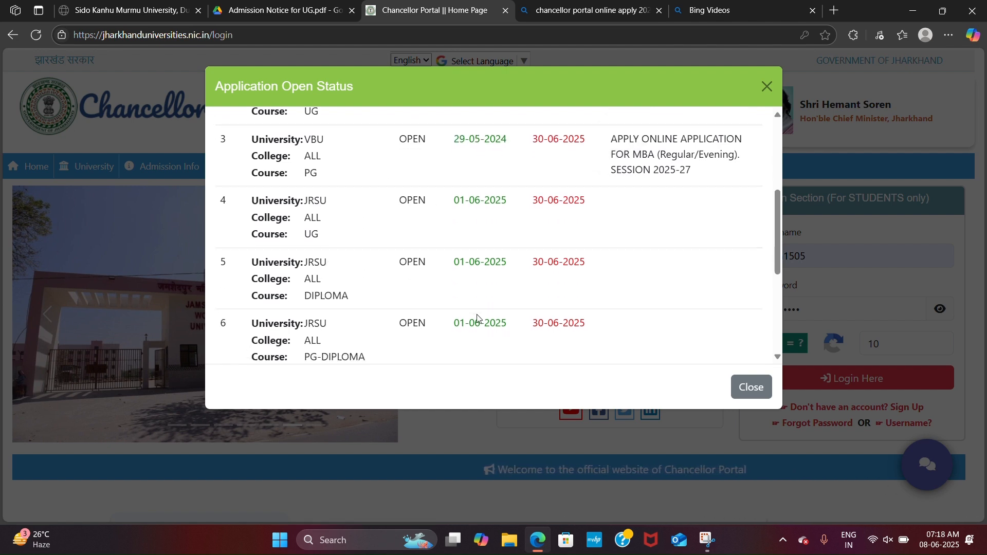
pyautogui.scroll(-3, 477, 318)
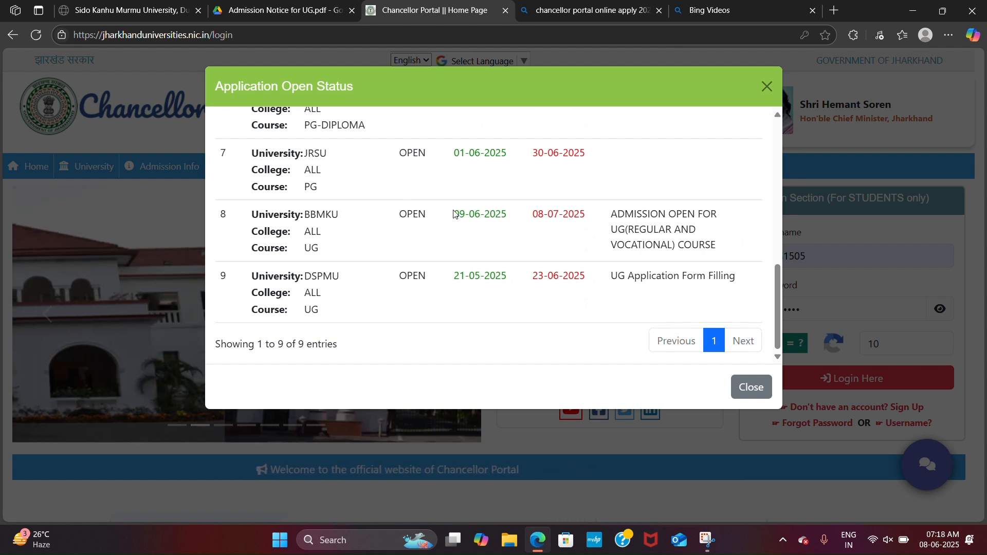
pyautogui.moveTo(455, 213); pyautogui.dragTo(578, 249)
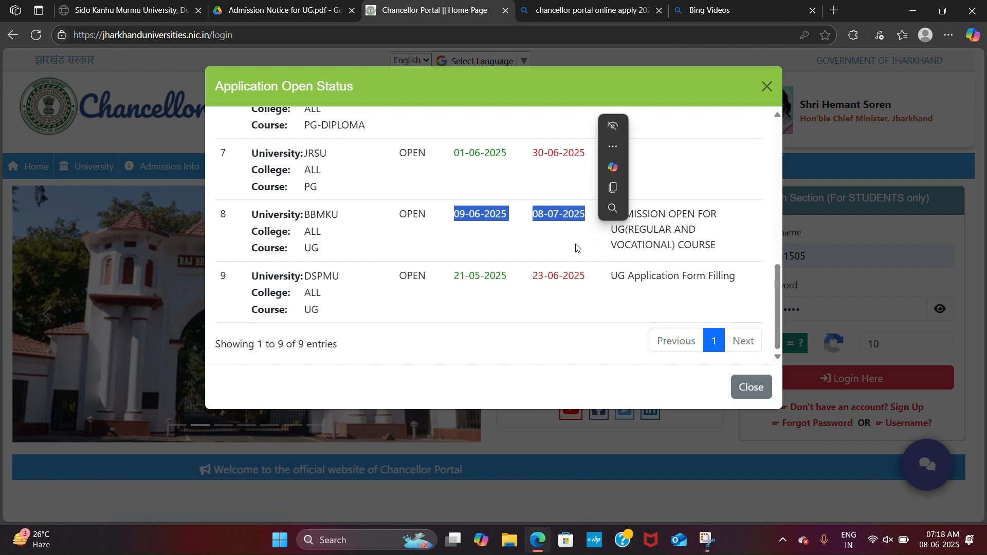
pyautogui.click(558, 266)
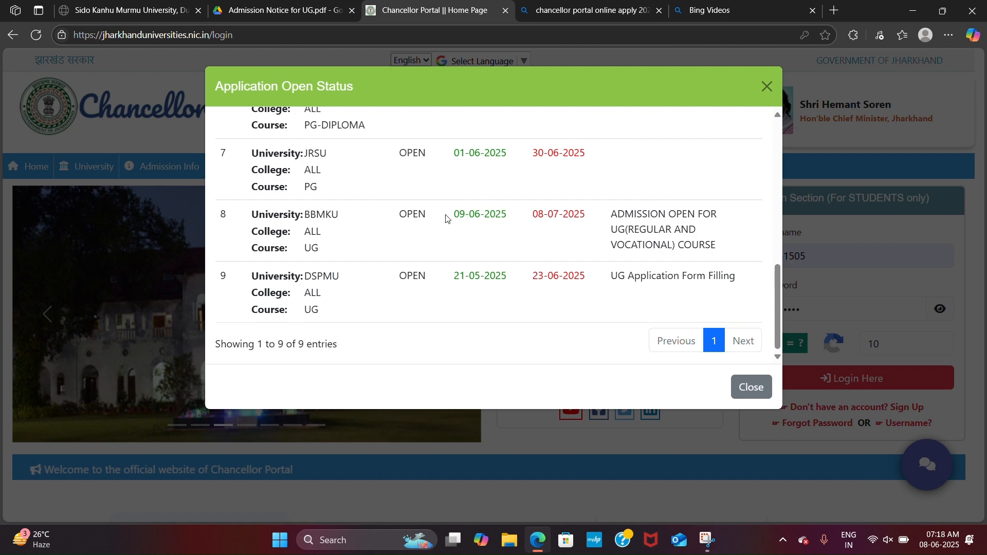
pyautogui.moveTo(454, 216); pyautogui.dragTo(587, 238)
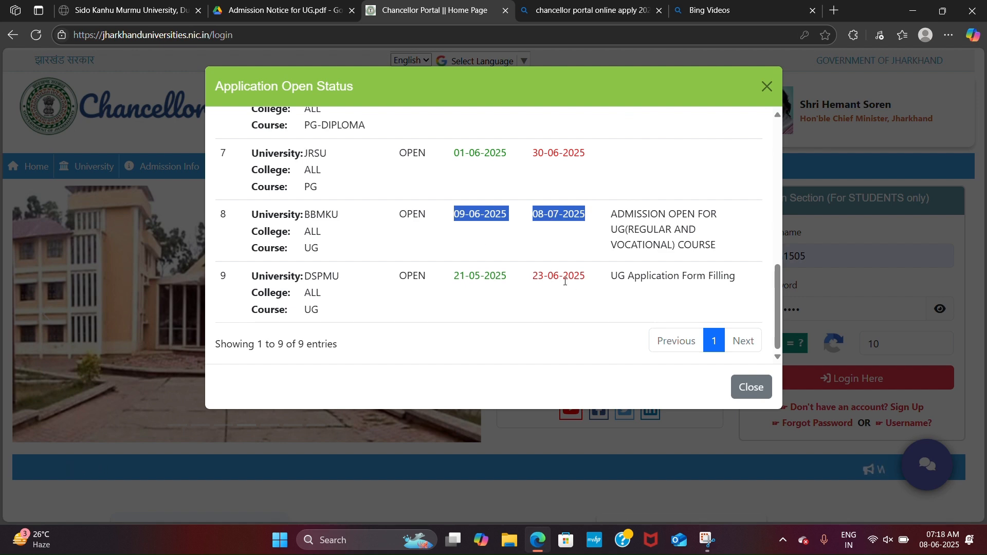
pyautogui.click(457, 277)
pyautogui.moveTo(457, 277); pyautogui.dragTo(593, 288)
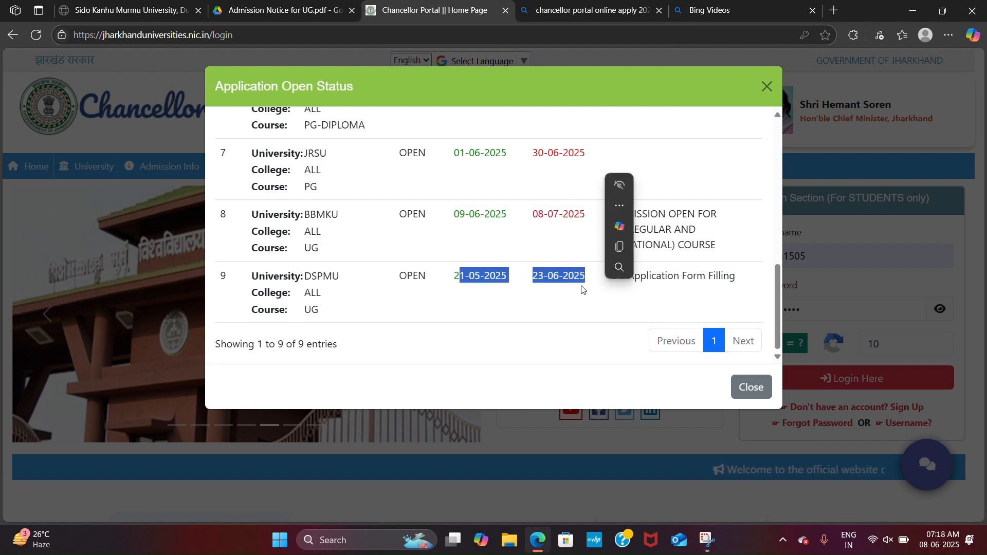
pyautogui.scroll(10, 536, 291)
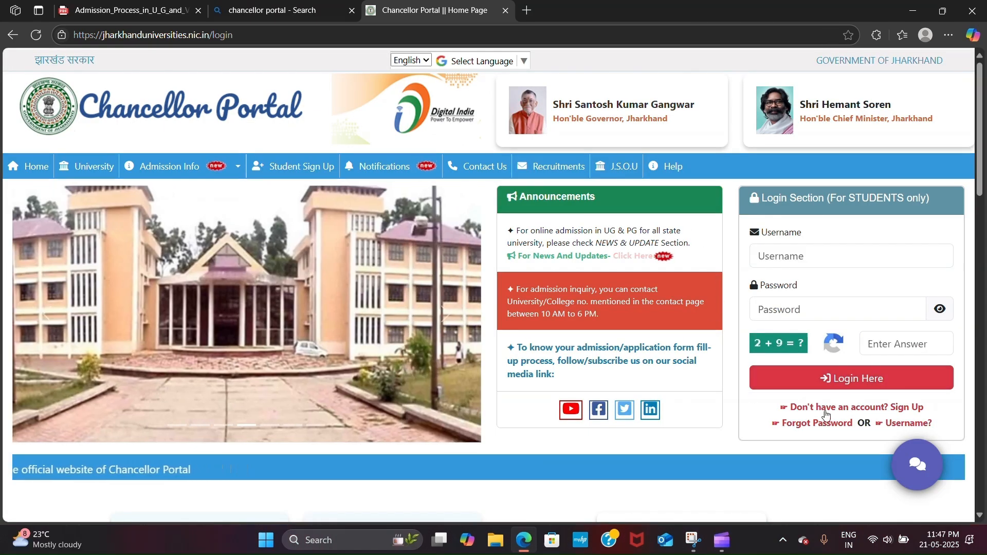
# - Open the Student Sign Up form via the 'Don't have an account? Sign Up' link
pyautogui.scroll(-1, 636, 193)
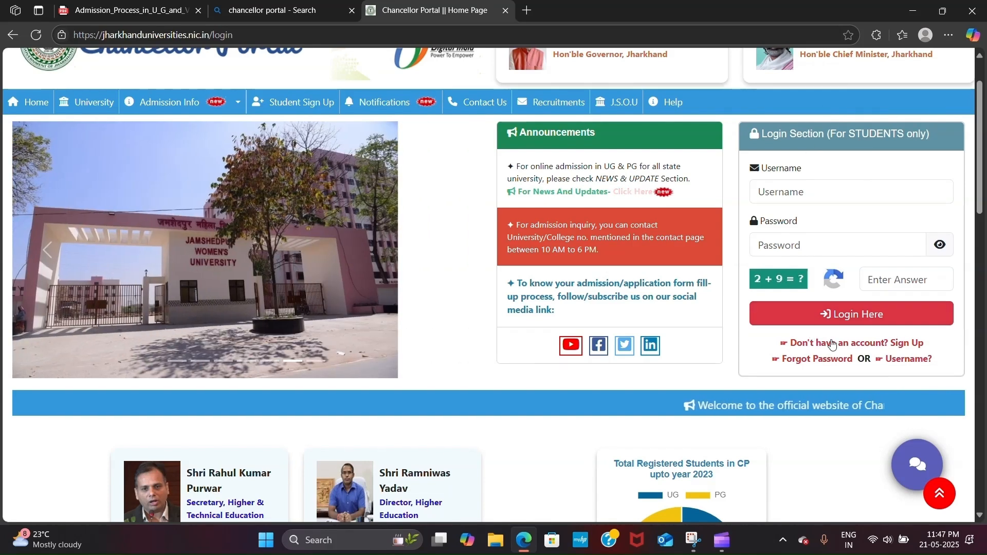
pyautogui.click(833, 343)
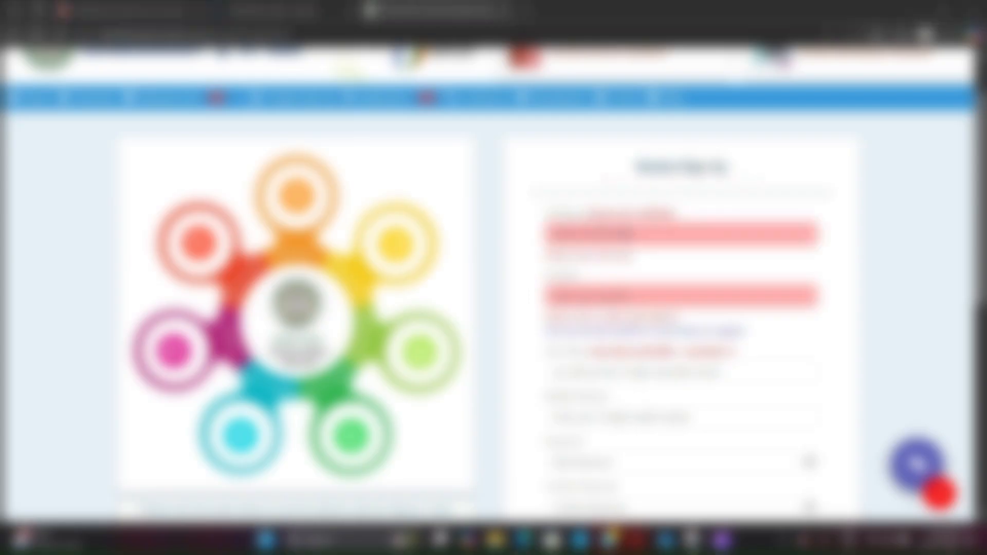
# - Fill the full name and e-mail fields from a saved browser entry
pyautogui.click(673, 234)
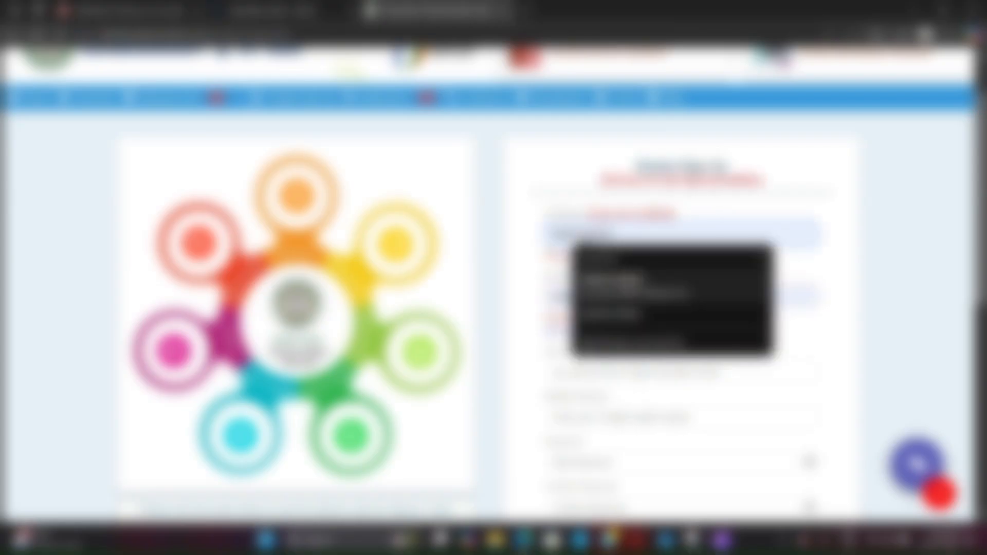
pyautogui.click(654, 294)
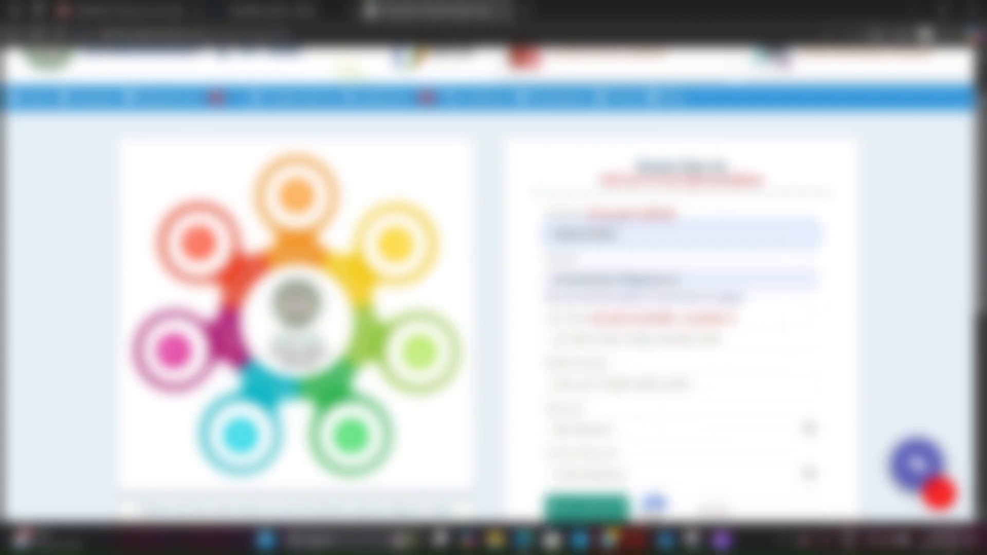
pyautogui.scroll(-3, 658, 282)
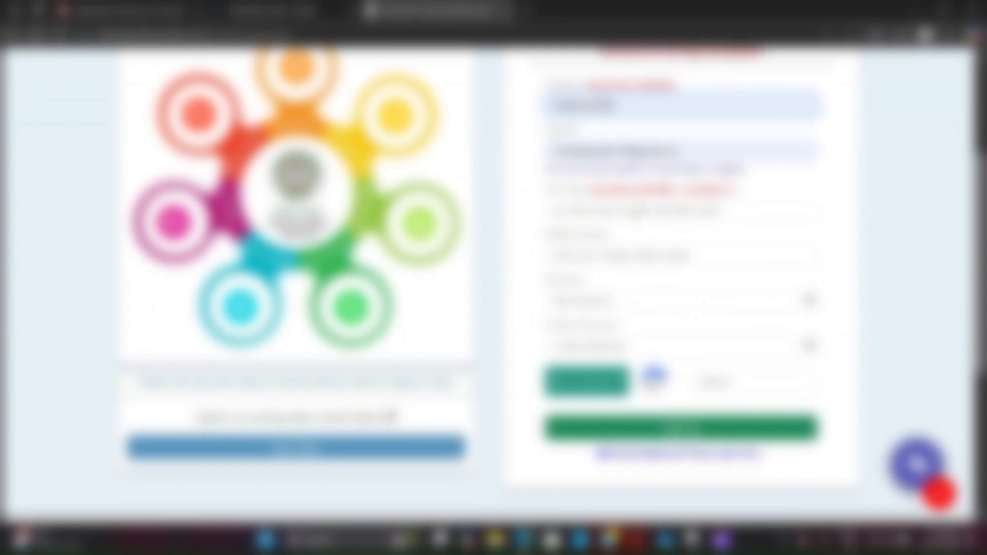
pyautogui.scroll(-3, 651, 191)
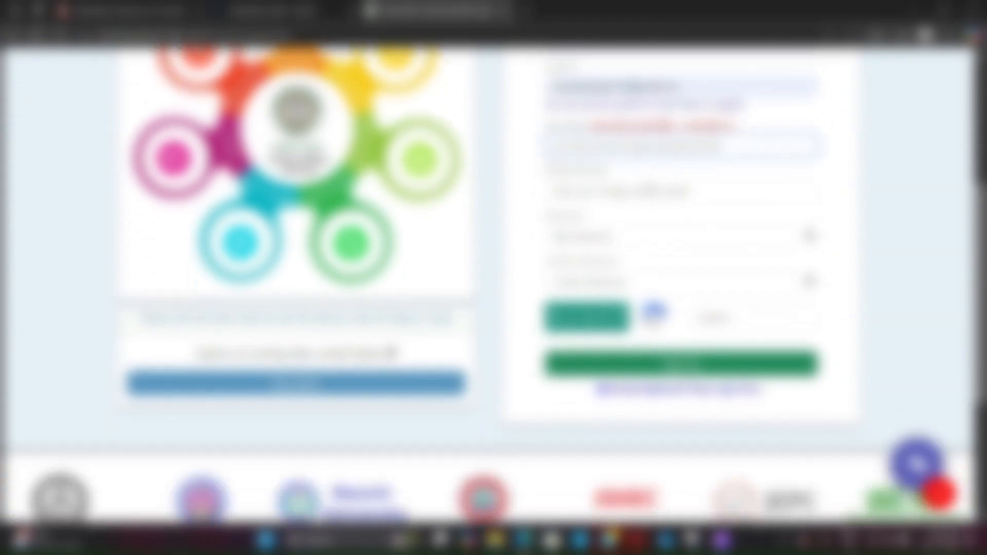
# - Enter the chosen user name in the User Name field
pyautogui.write('a')
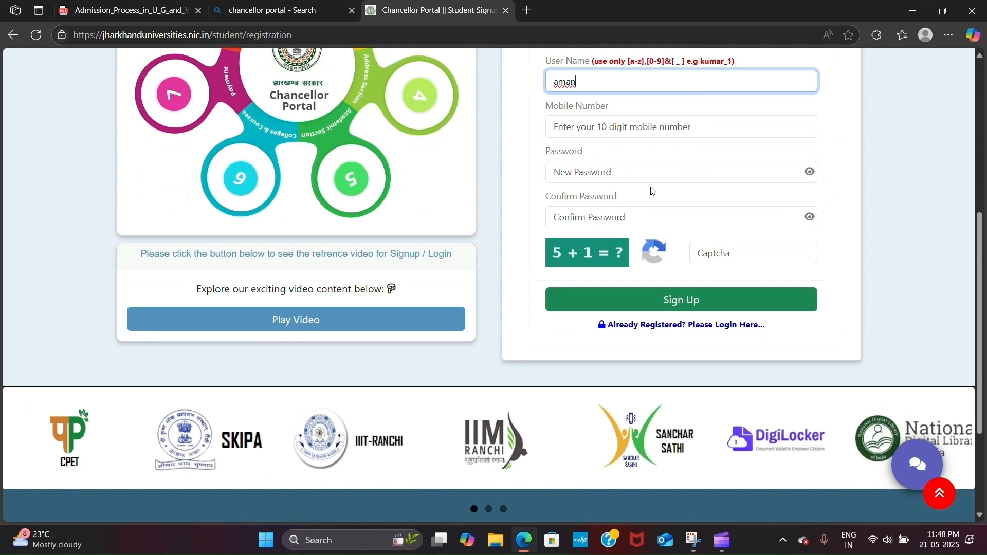
pyautogui.write('man')
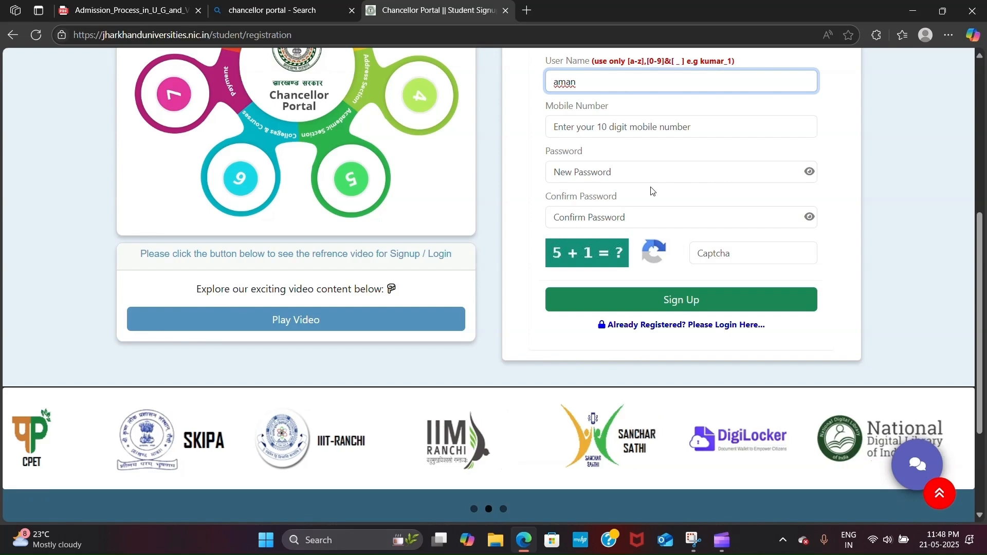
pyautogui.write('1505')
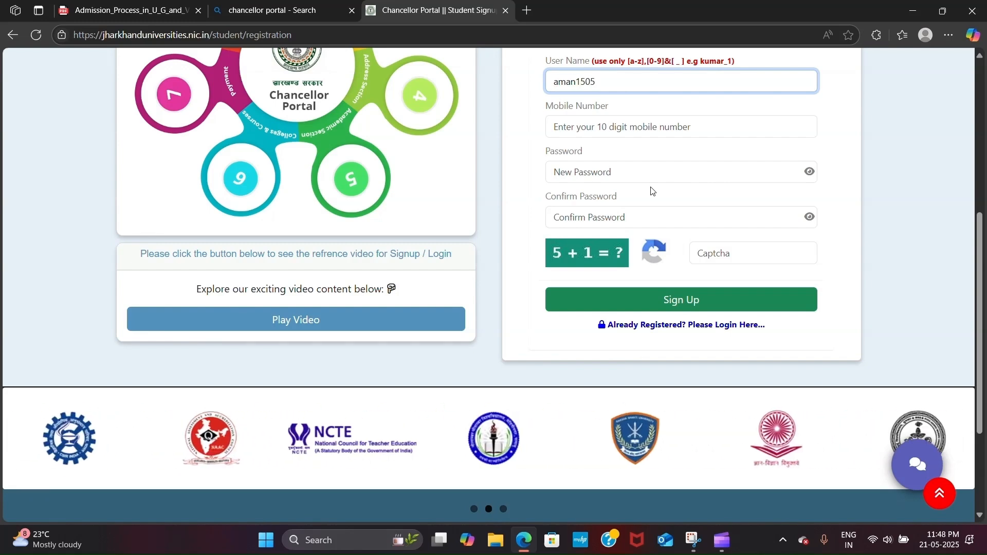
pyautogui.click(692, 124)
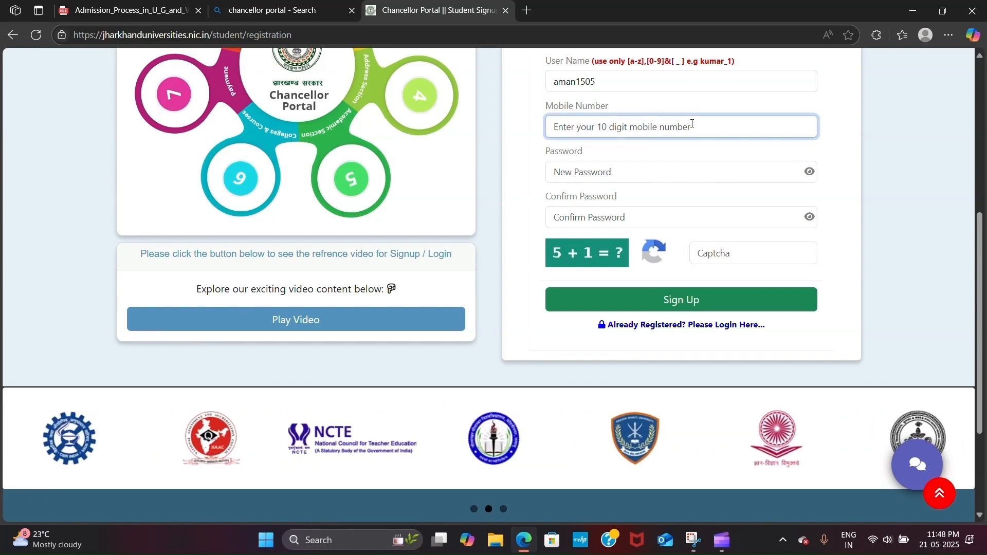
pyautogui.doubleClick(607, 84)
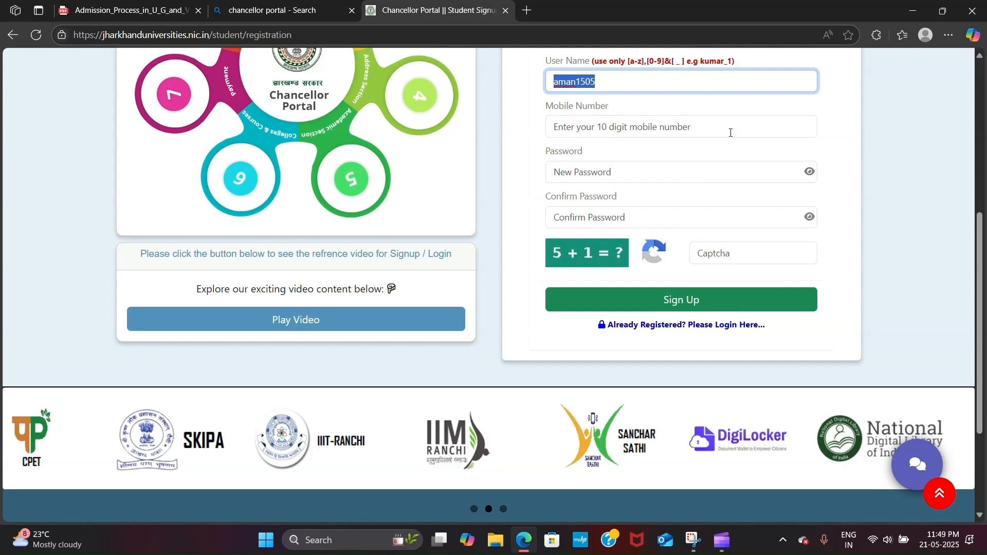
pyautogui.click(731, 133)
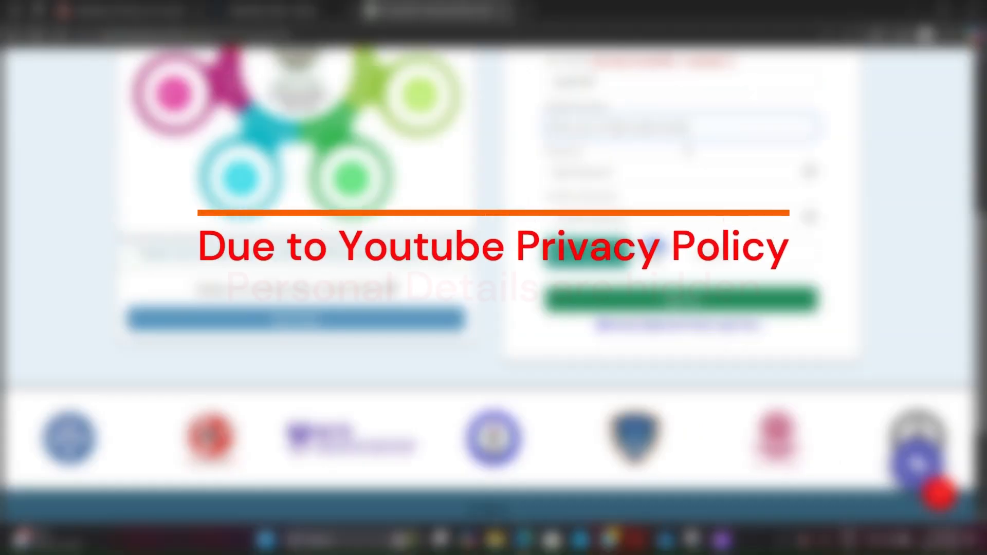
# - Enter the mobile number, the password and its confirmation, and the captcha answer
pyautogui.write('98765')
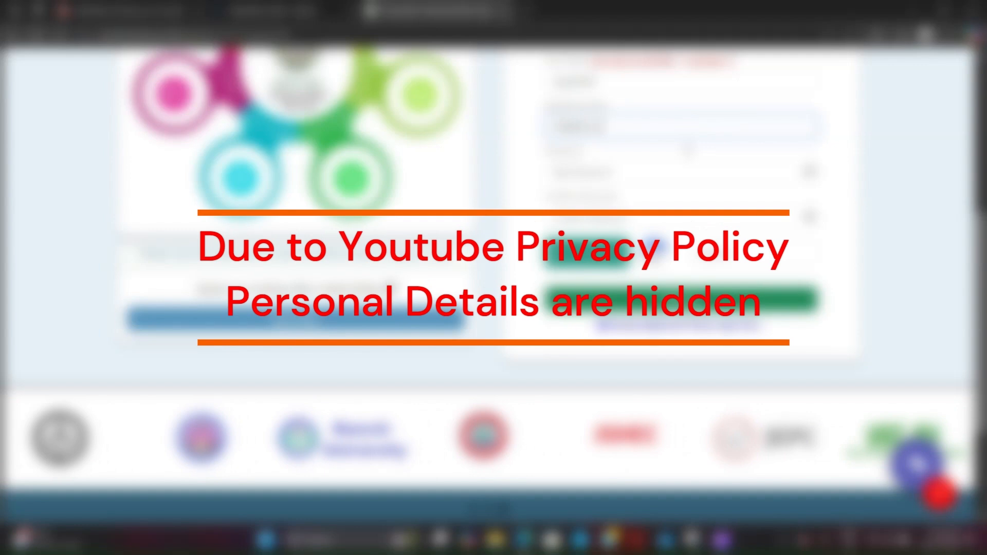
pyautogui.click(688, 175)
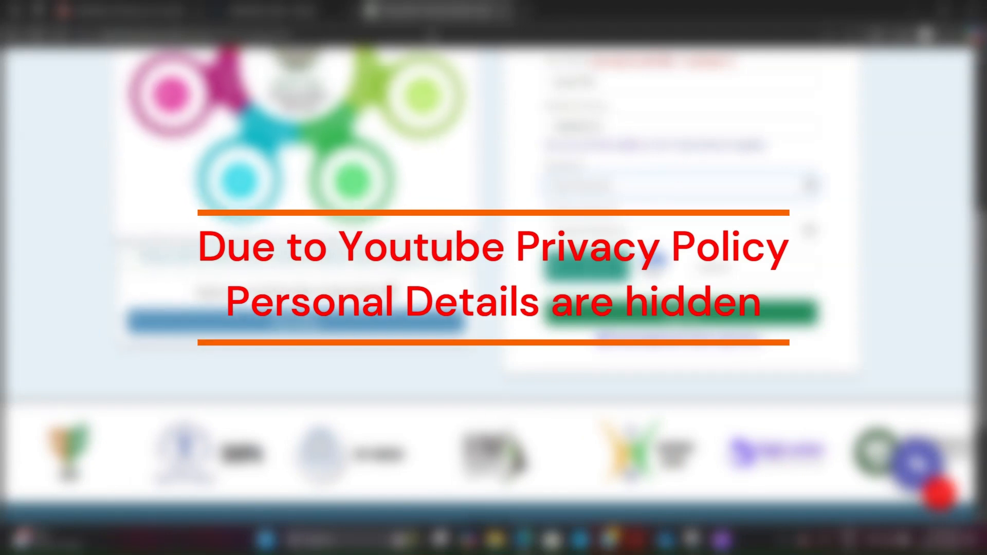
pyautogui.click(668, 192)
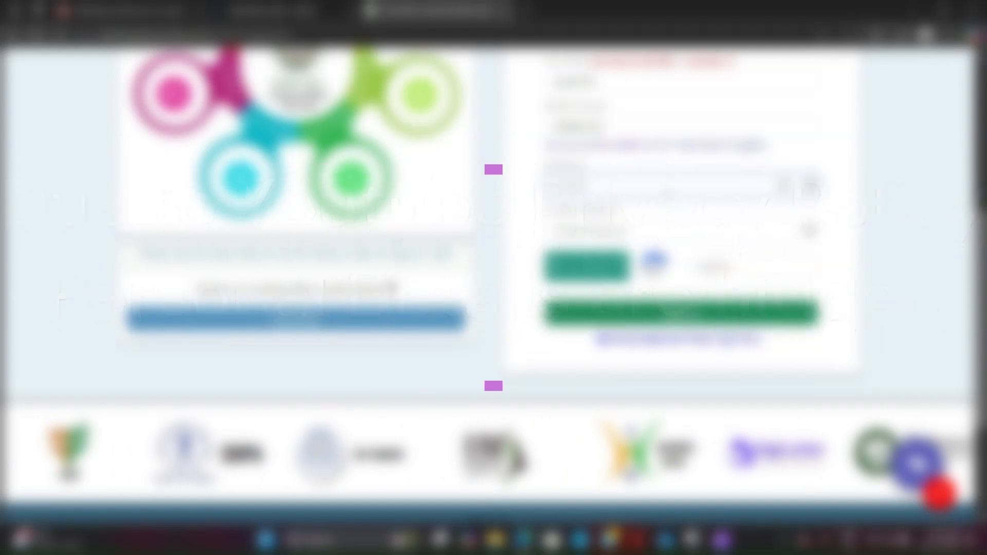
pyautogui.click(782, 185)
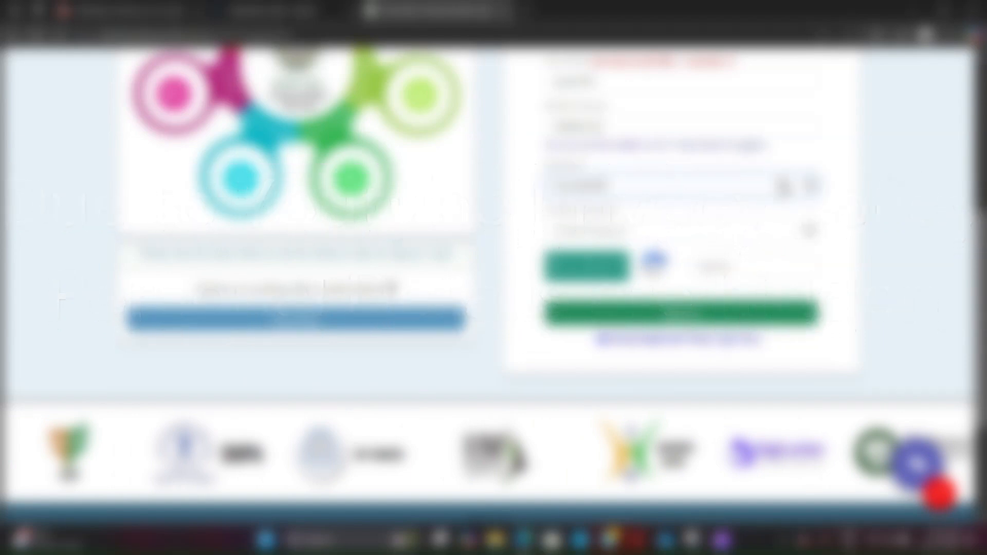
pyautogui.click(677, 230)
pyautogui.write('•')
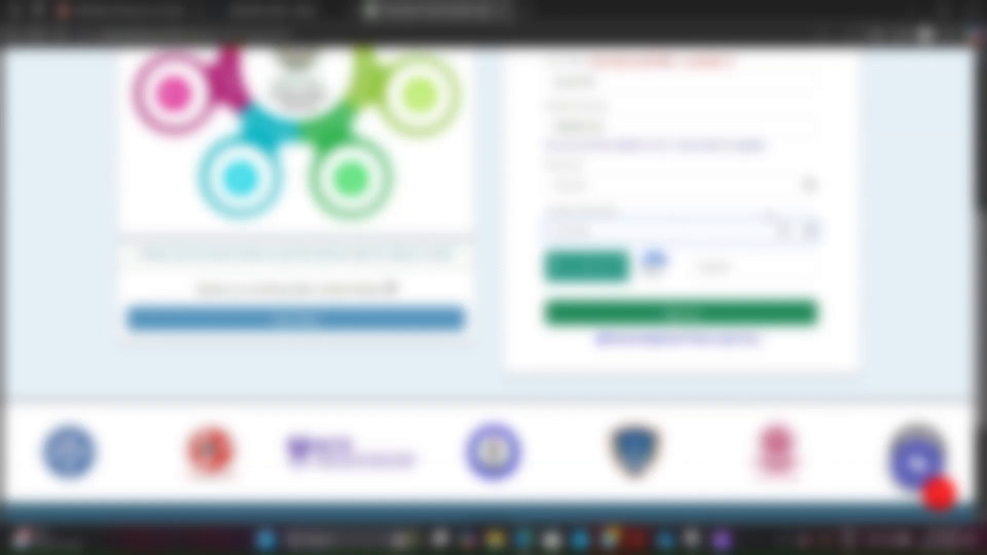
pyautogui.click(784, 231)
pyautogui.click(755, 268)
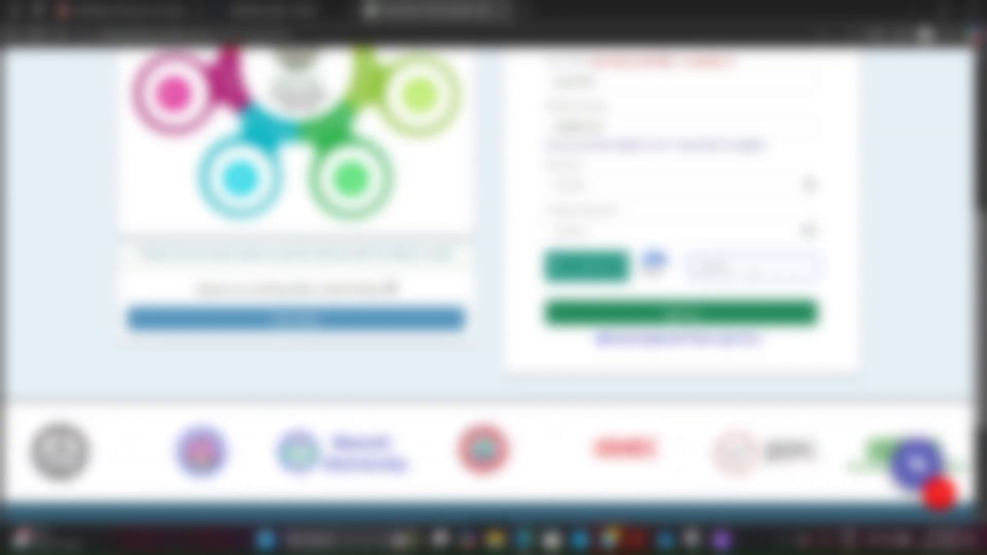
pyautogui.write('1')
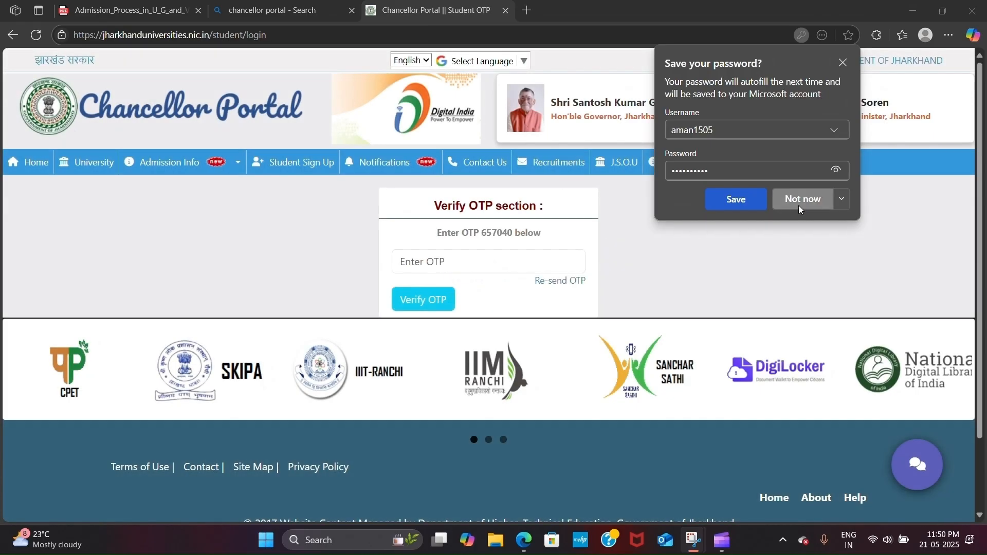
# - Decline saving the password, verify the one-time code, and return to the login page
pyautogui.click(803, 198)
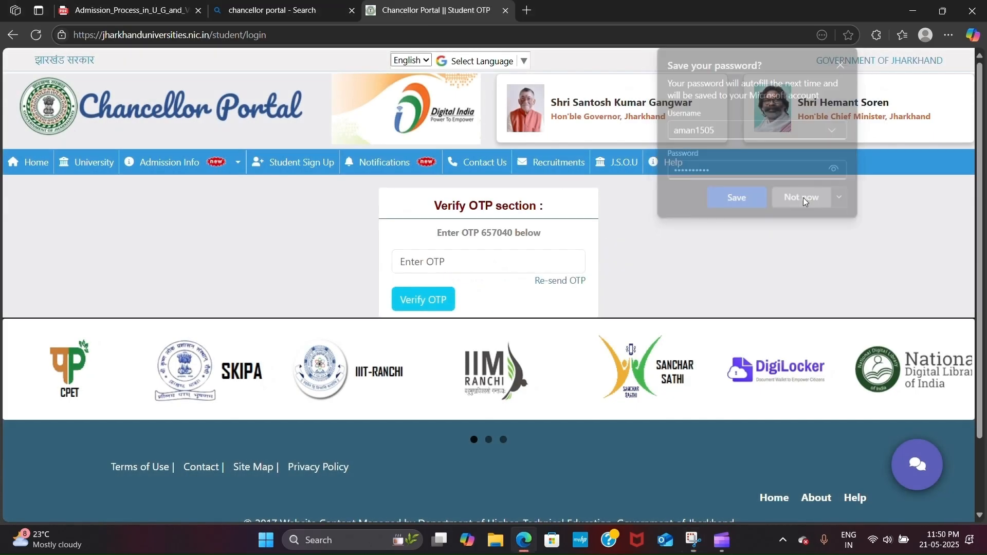
pyautogui.click(485, 262)
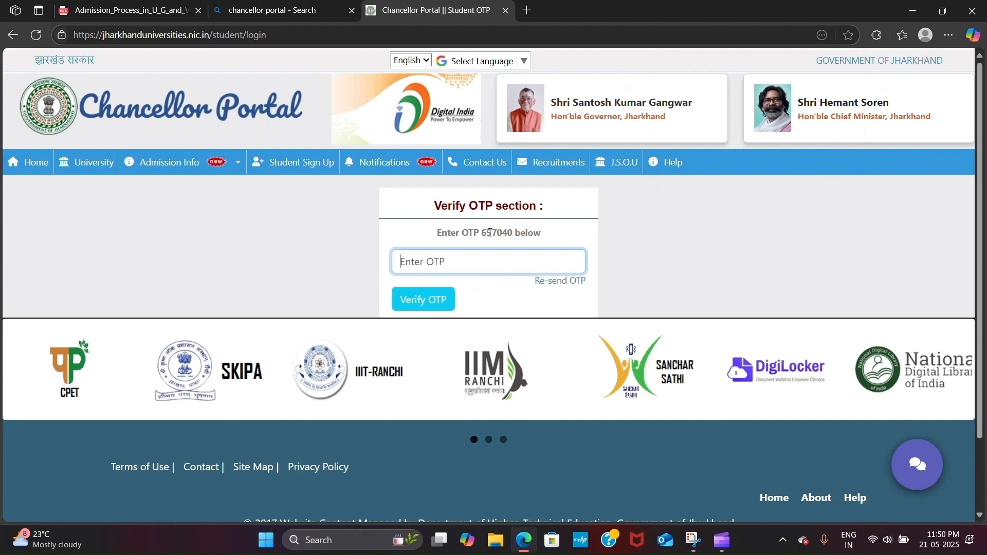
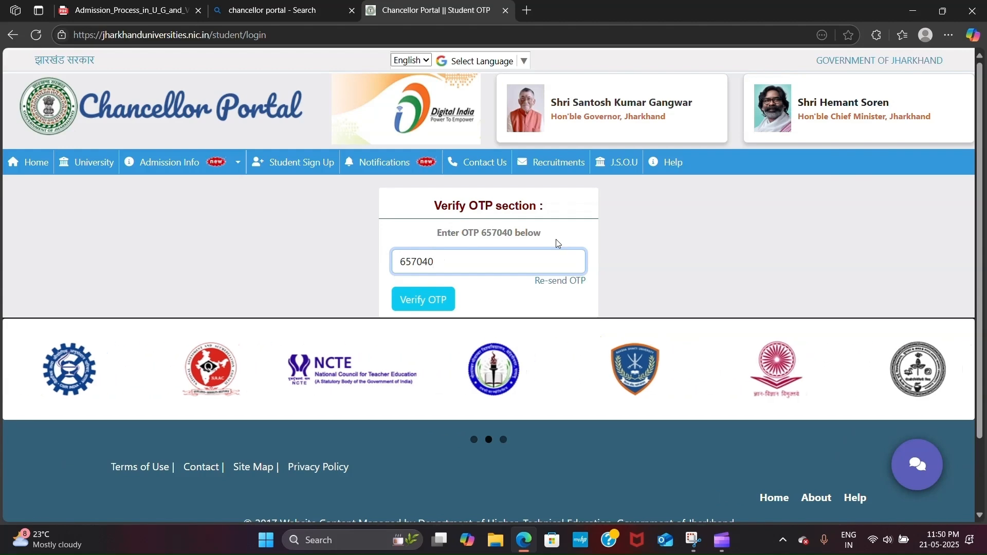
pyautogui.click(435, 298)
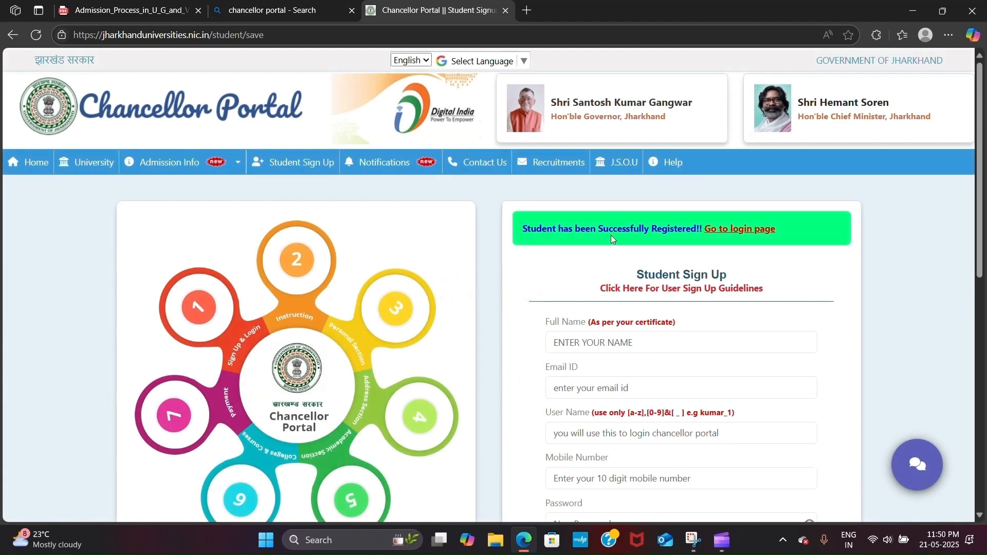
pyautogui.click(743, 230)
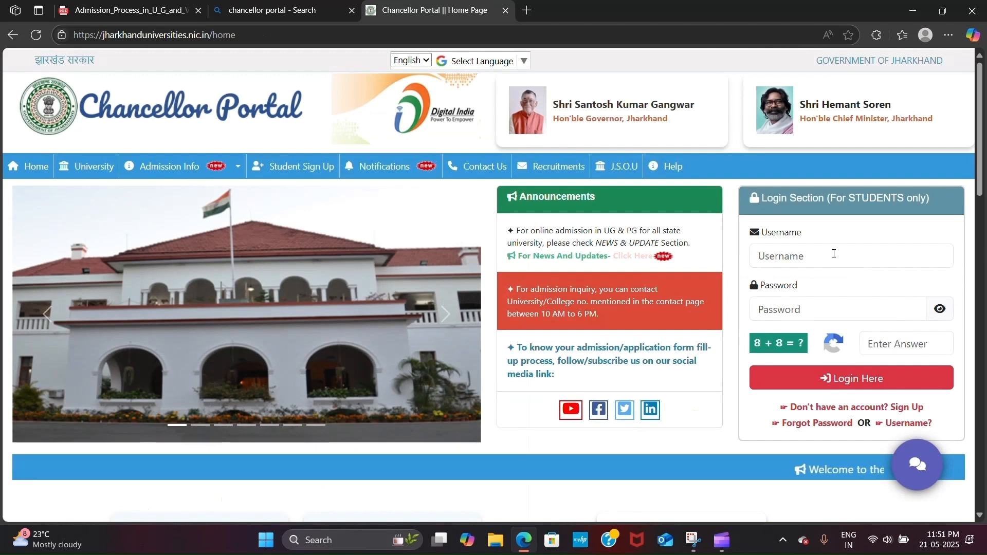
pyautogui.click(833, 254)
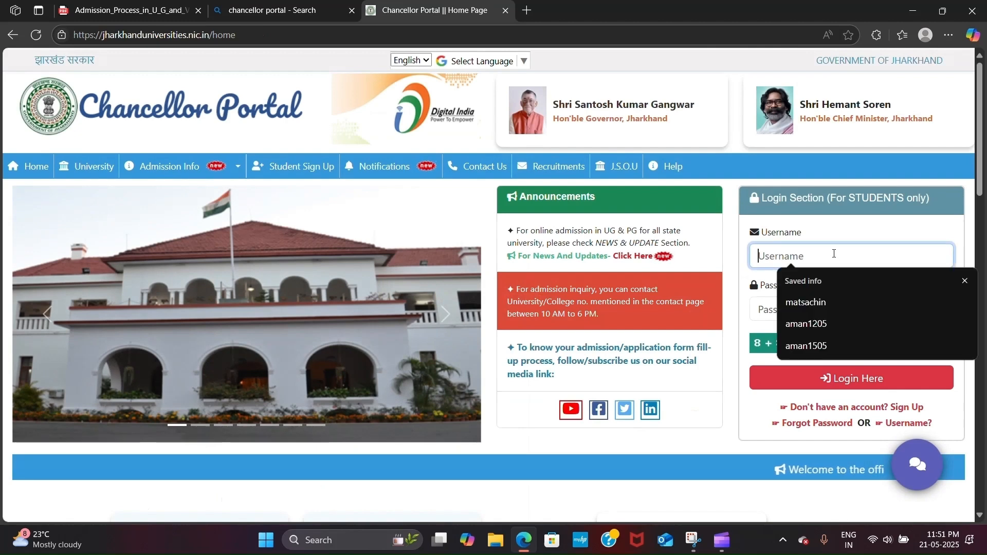
# - Log in with the saved user name, the account password and captcha answer 16
pyautogui.click(834, 345)
pyautogui.click(817, 303)
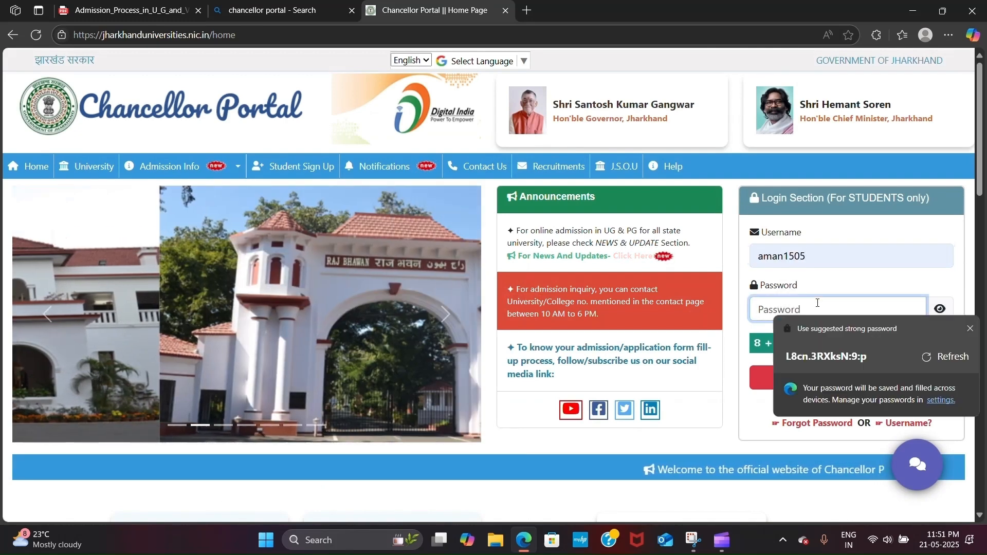
pyautogui.write('am')
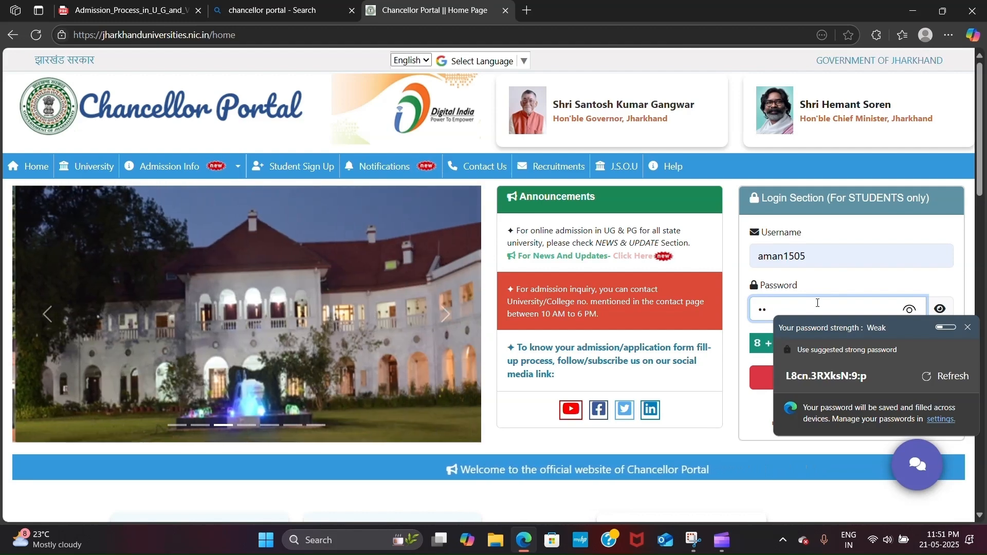
pyautogui.write('a')
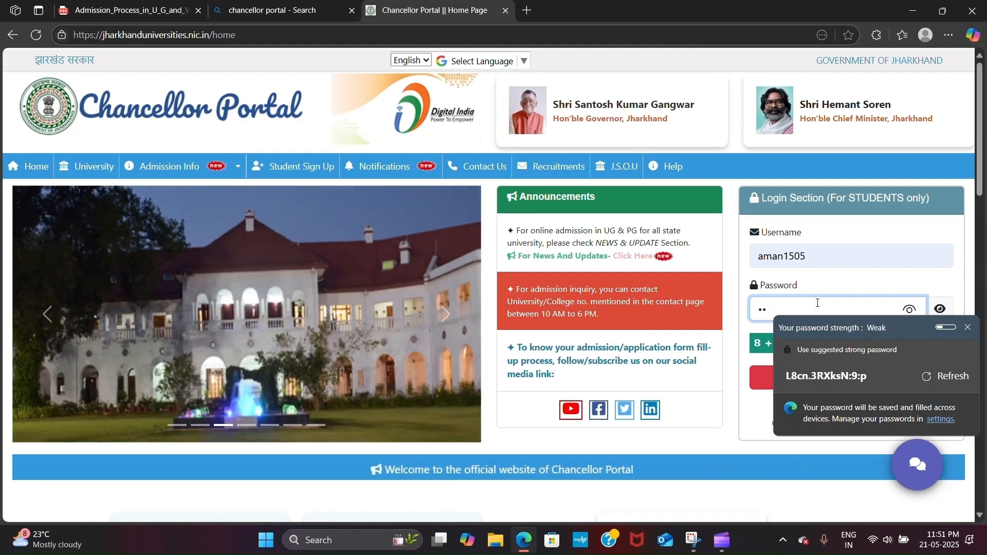
pyautogui.write('n15')
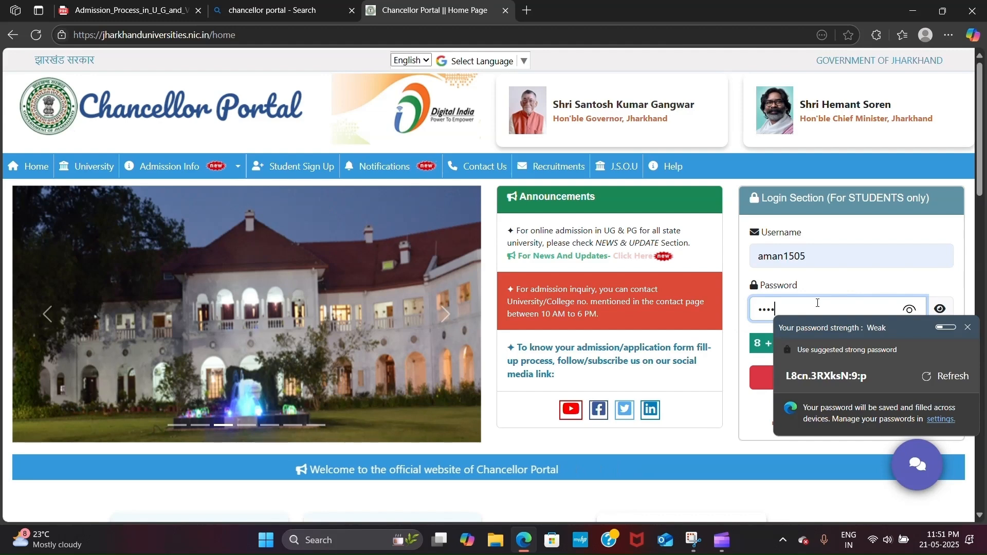
pyautogui.write('0')
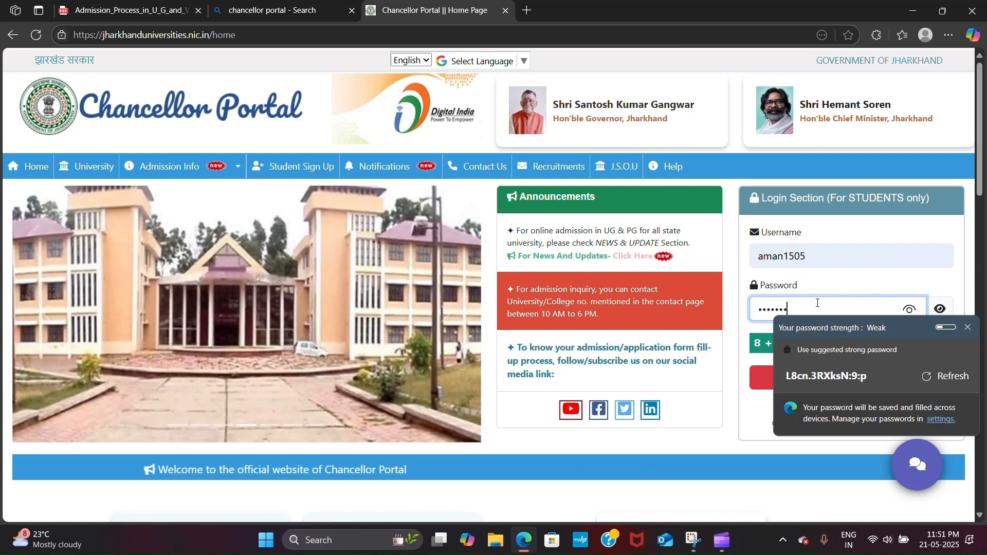
pyautogui.write('•••')
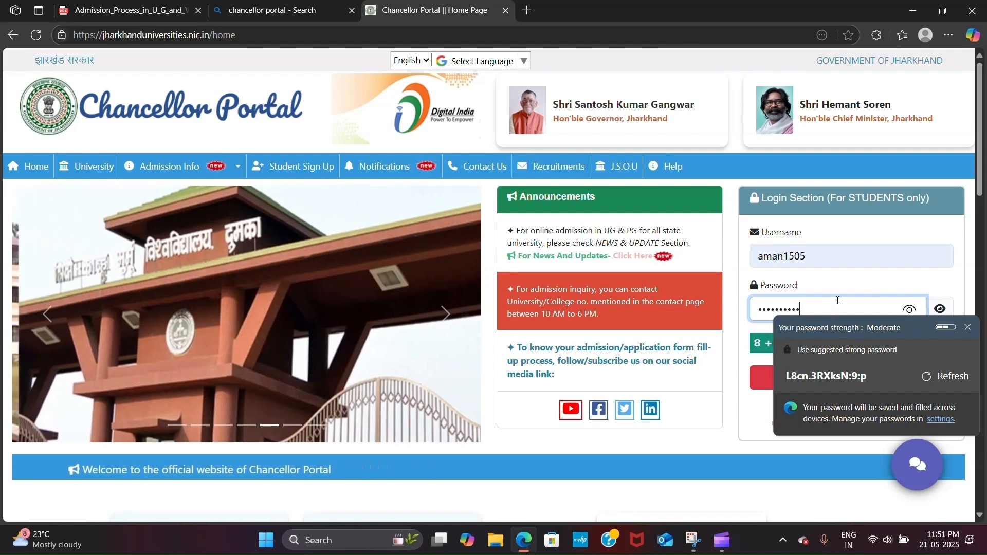
pyautogui.click(862, 218)
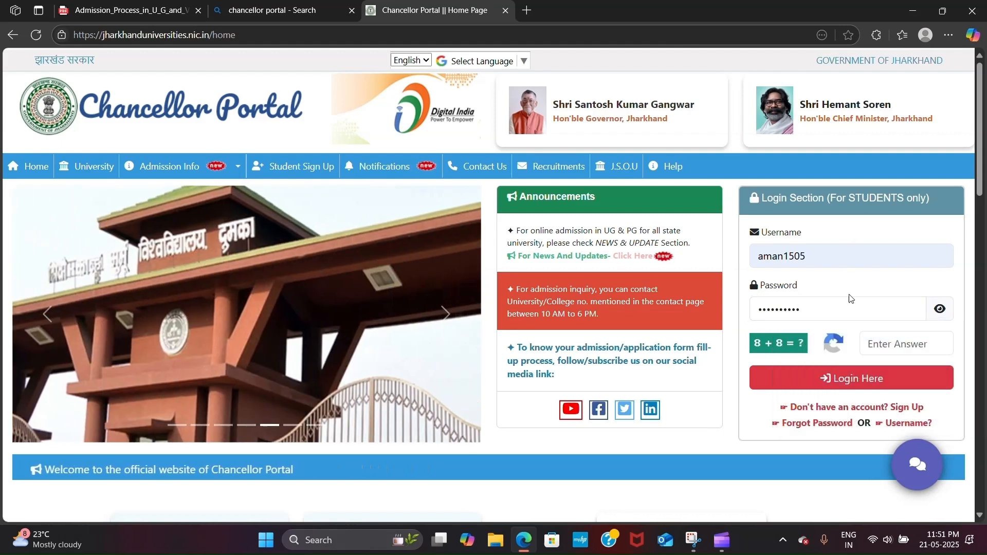
pyautogui.click(901, 346)
pyautogui.write('16')
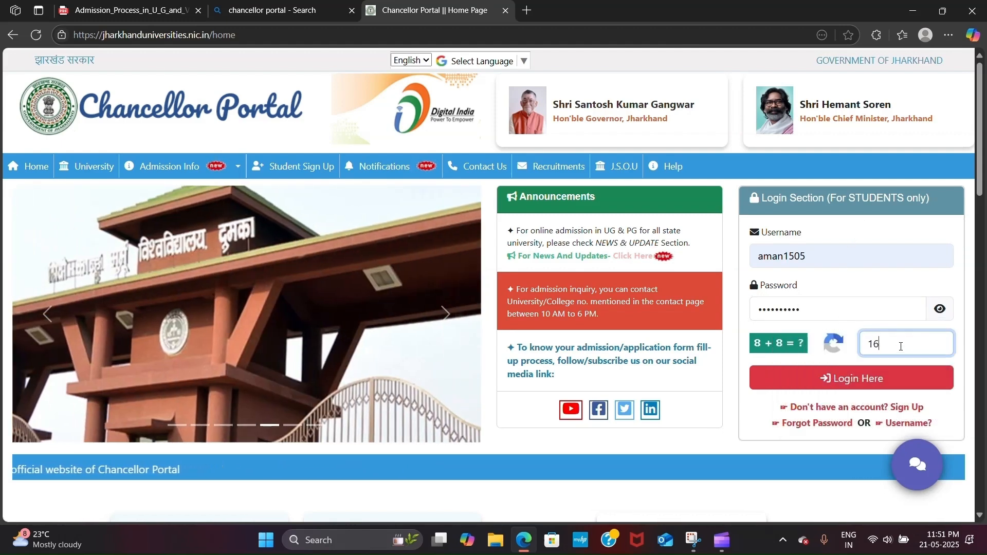
pyautogui.click(899, 374)
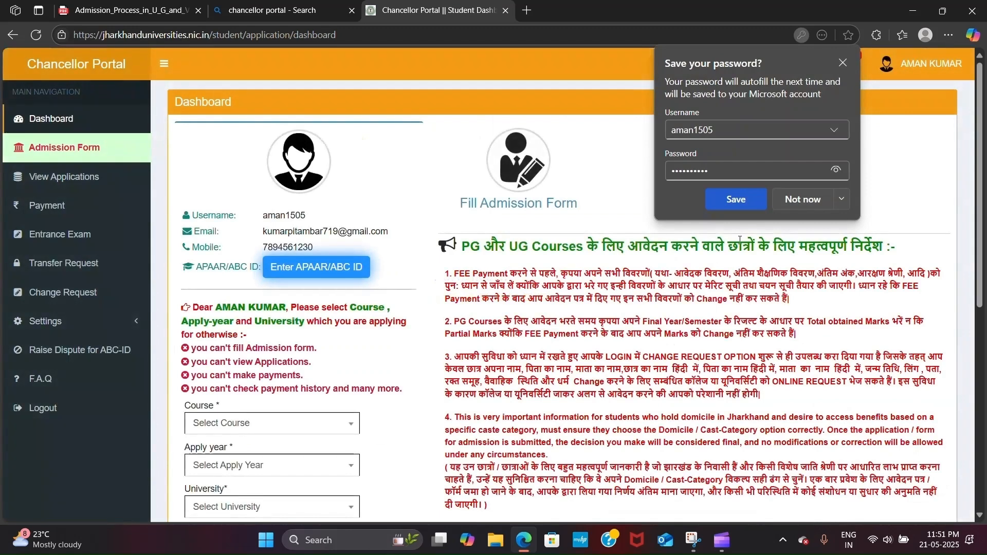
# - Decline the browser's save-password prompt and scroll the dashboard to the session form
pyautogui.click(803, 199)
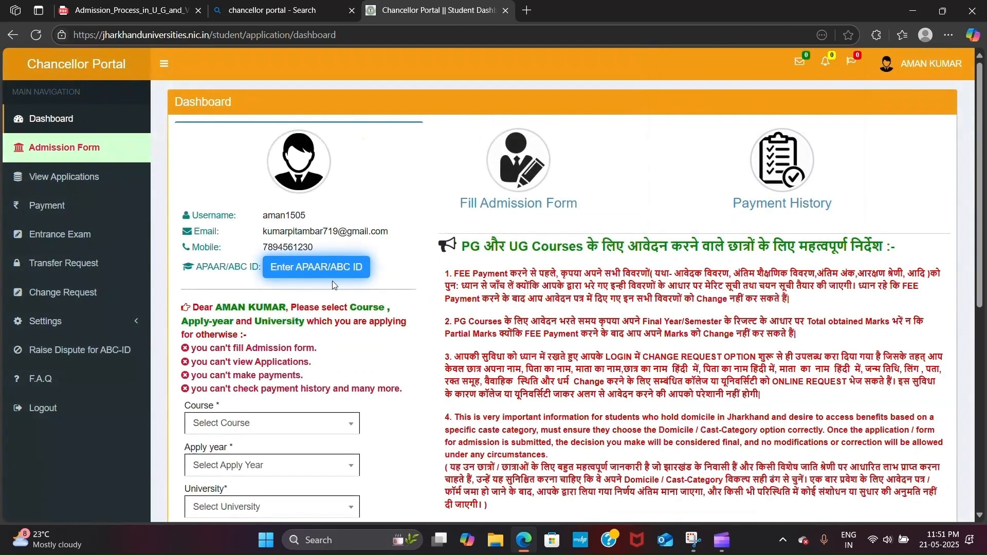
pyautogui.scroll(-4, 367, 276)
pyautogui.scroll(1, 366, 277)
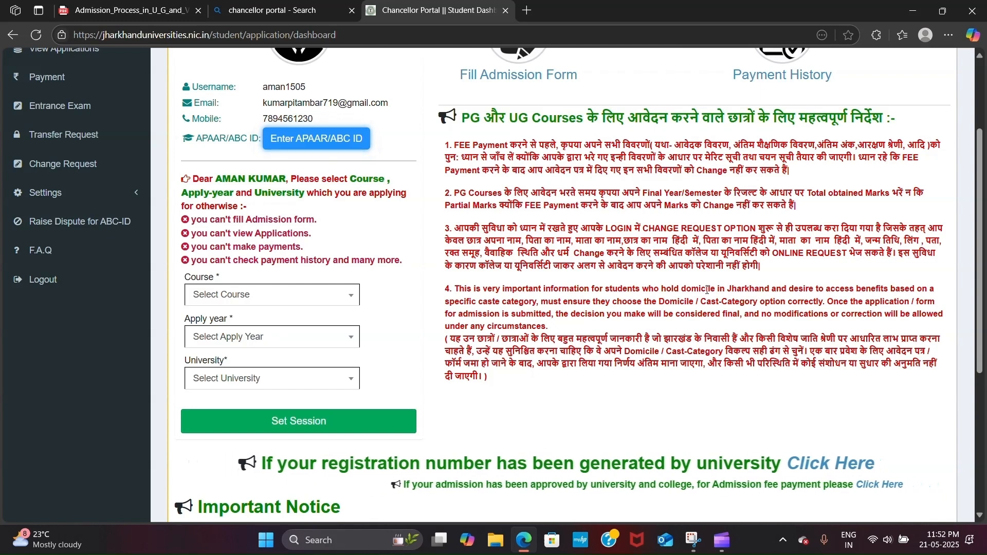
pyautogui.scroll(-1, 521, 270)
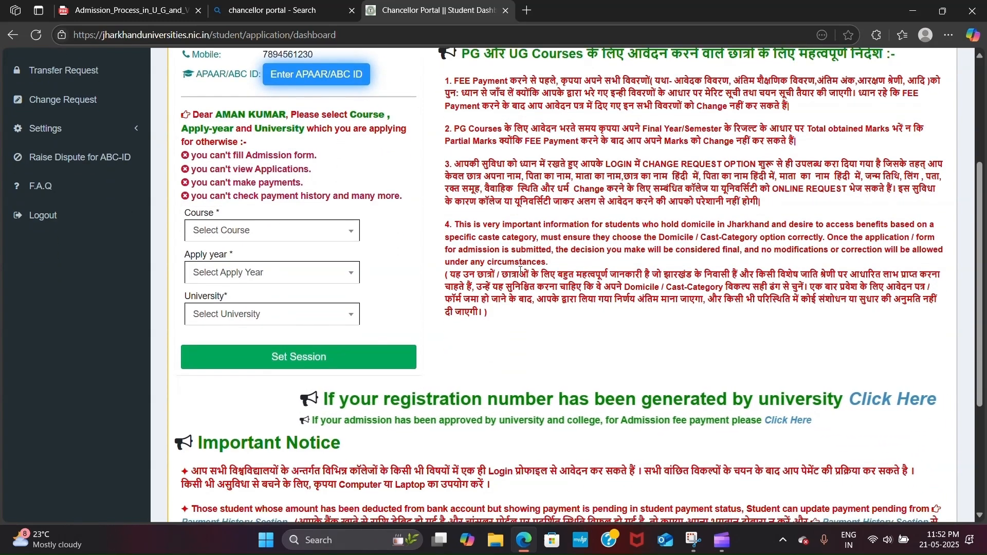
pyautogui.scroll(-1, 520, 269)
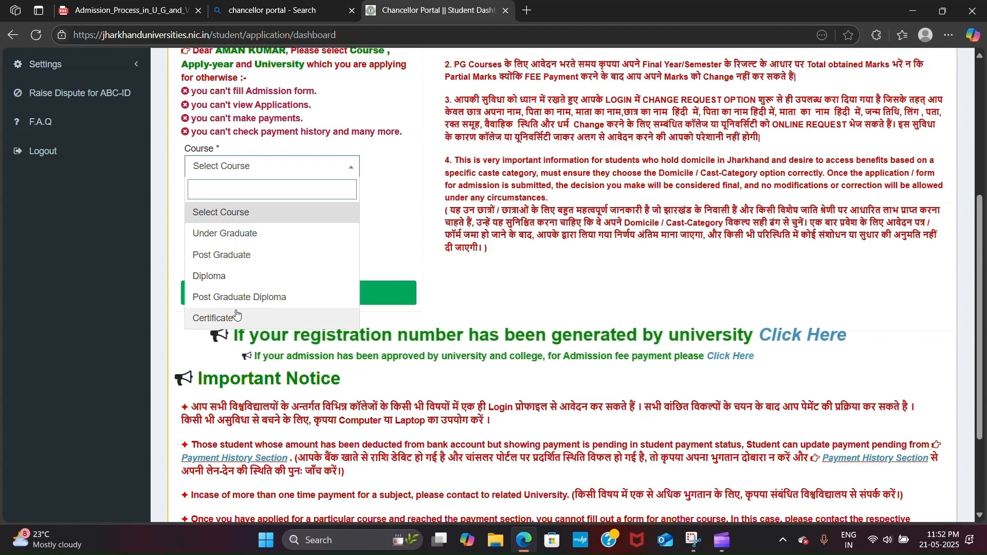
# - Choose Under Graduate and apply year 2025, initially picking Dr Shyama Prasad Mukherjee University
pyautogui.click(236, 234)
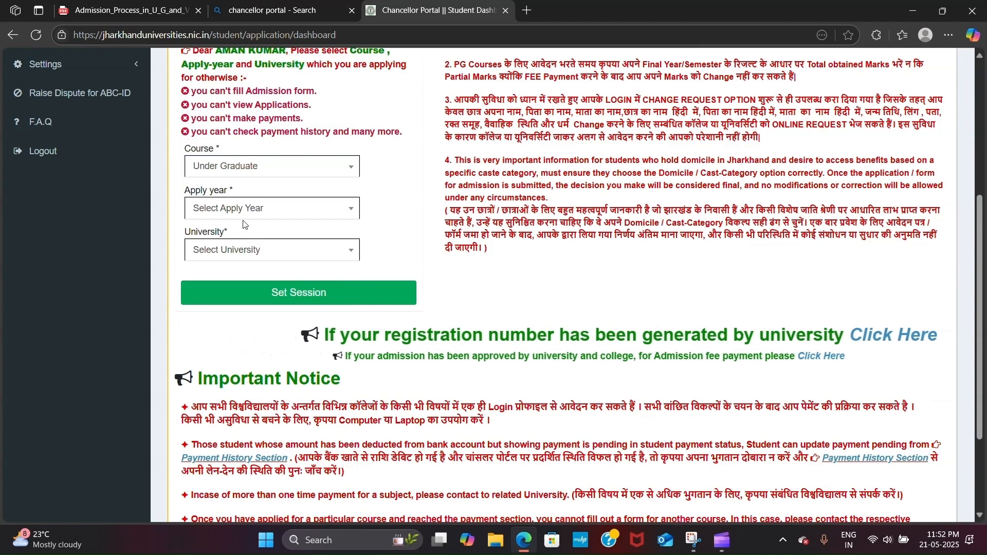
pyautogui.click(252, 214)
pyautogui.click(242, 276)
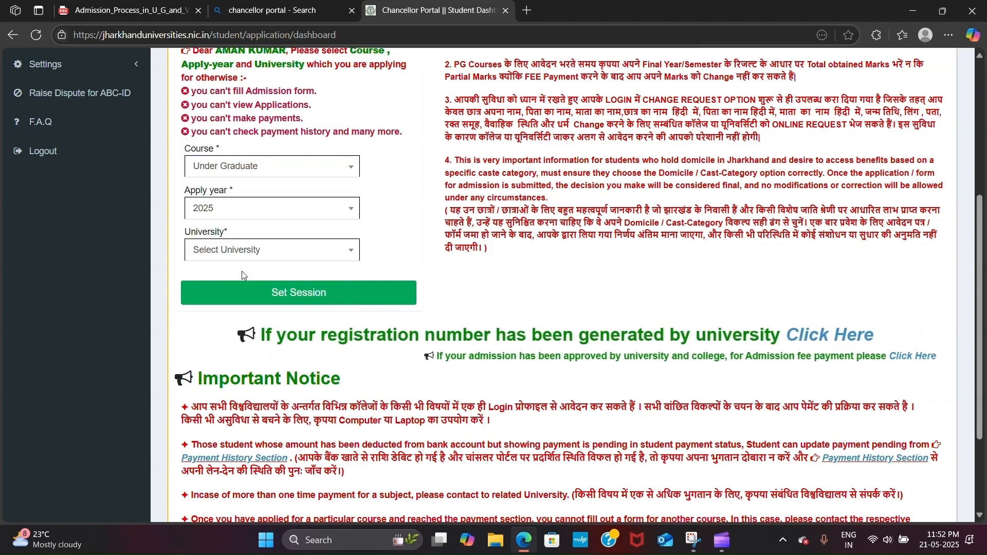
pyautogui.click(249, 257)
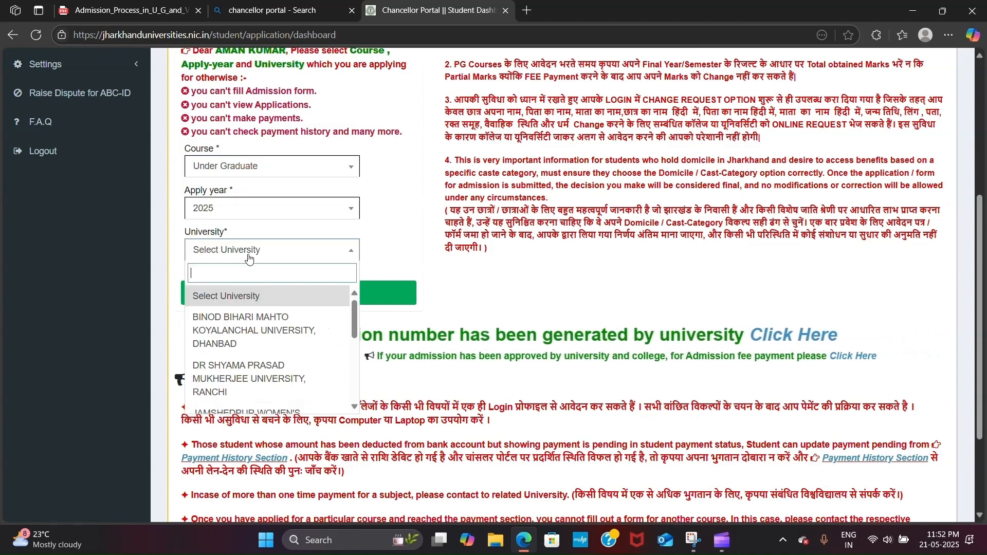
pyautogui.scroll(-3, 253, 342)
pyautogui.scroll(-1, 253, 340)
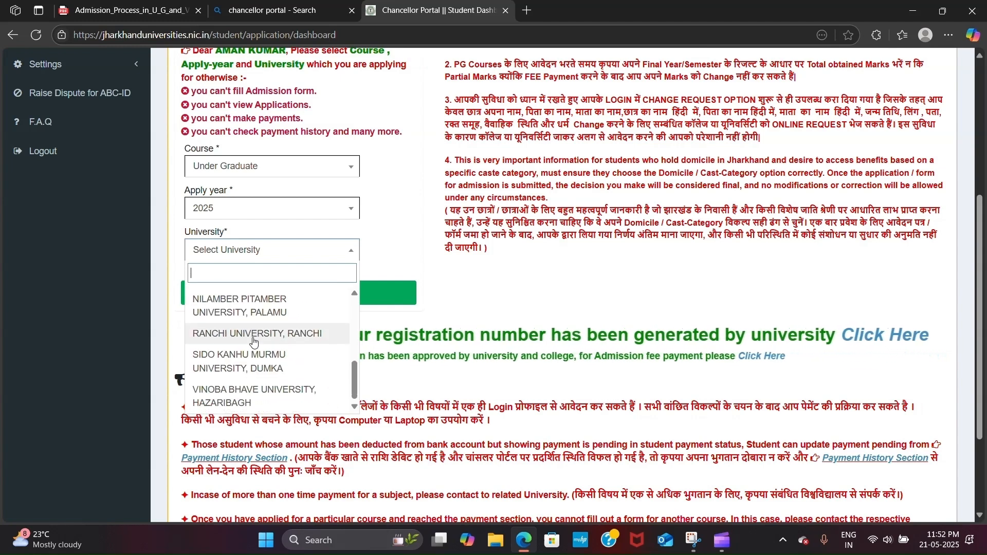
pyautogui.scroll(1, 255, 367)
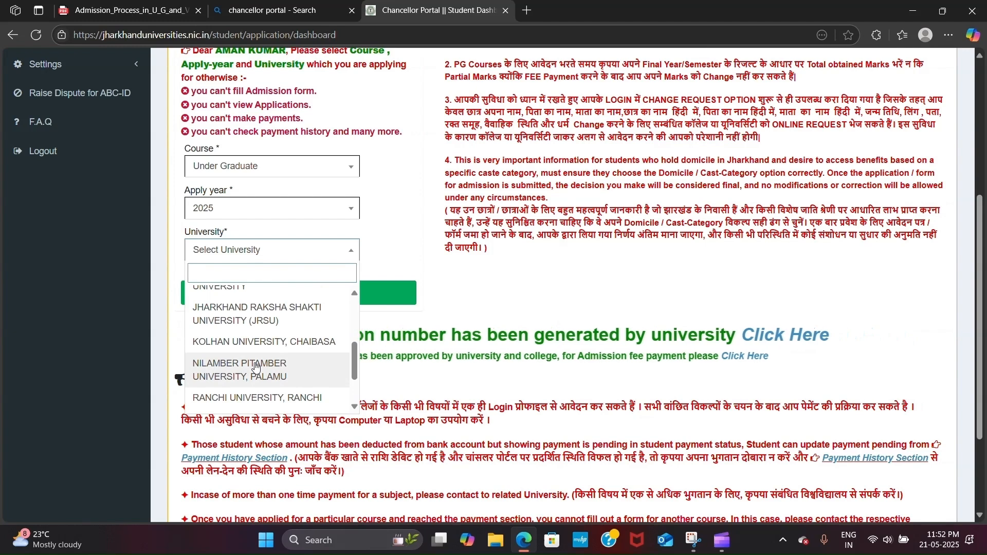
pyautogui.scroll(1, 256, 367)
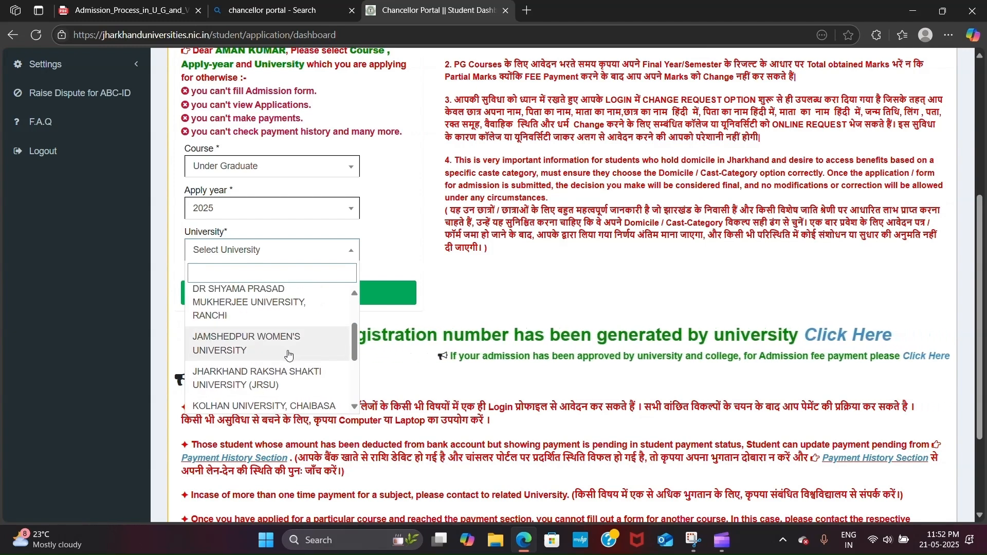
pyautogui.scroll(2, 275, 370)
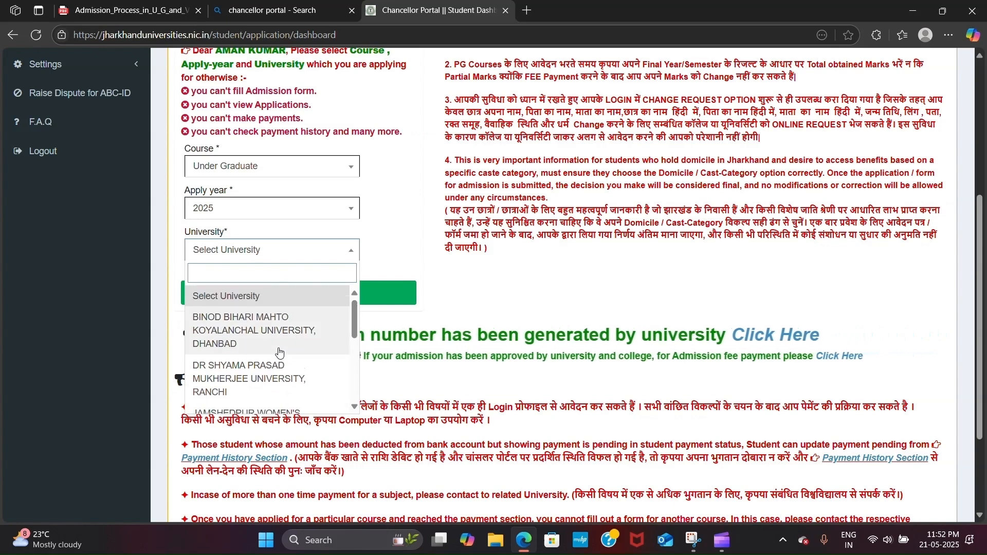
pyautogui.click(273, 379)
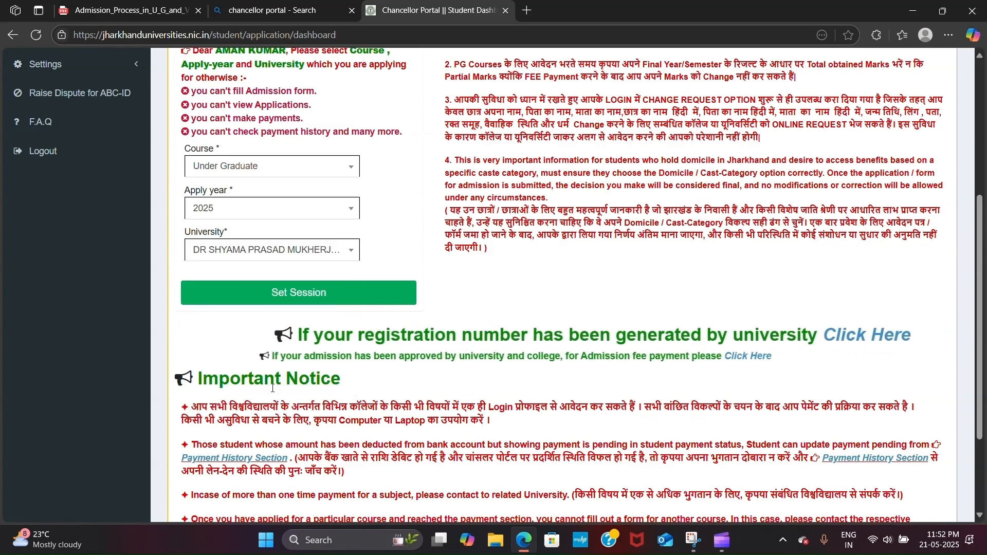
# - Change the university to RANCHI UNIVERSITY, RANCHI and set the session
pyautogui.click(293, 255)
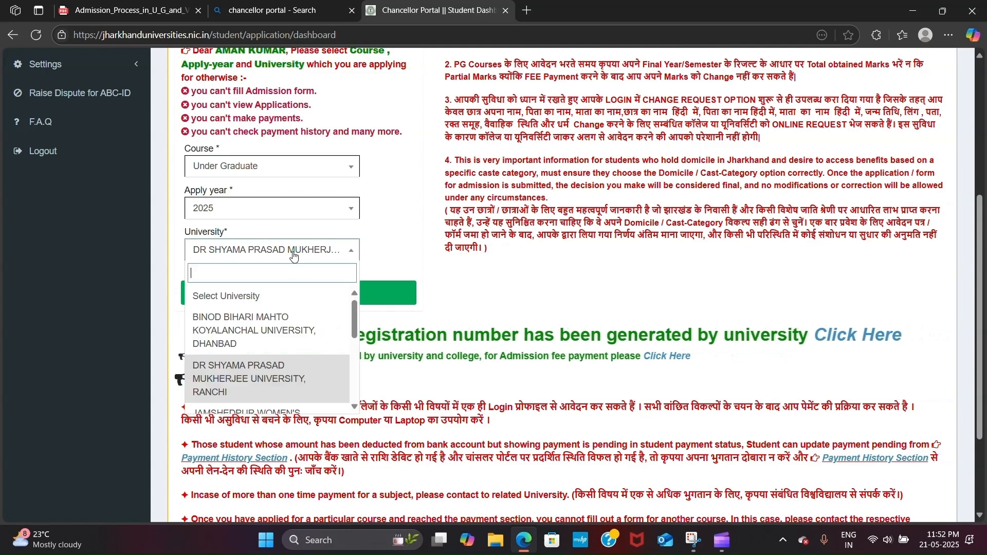
pyautogui.scroll(-5, 277, 334)
pyautogui.click(278, 334)
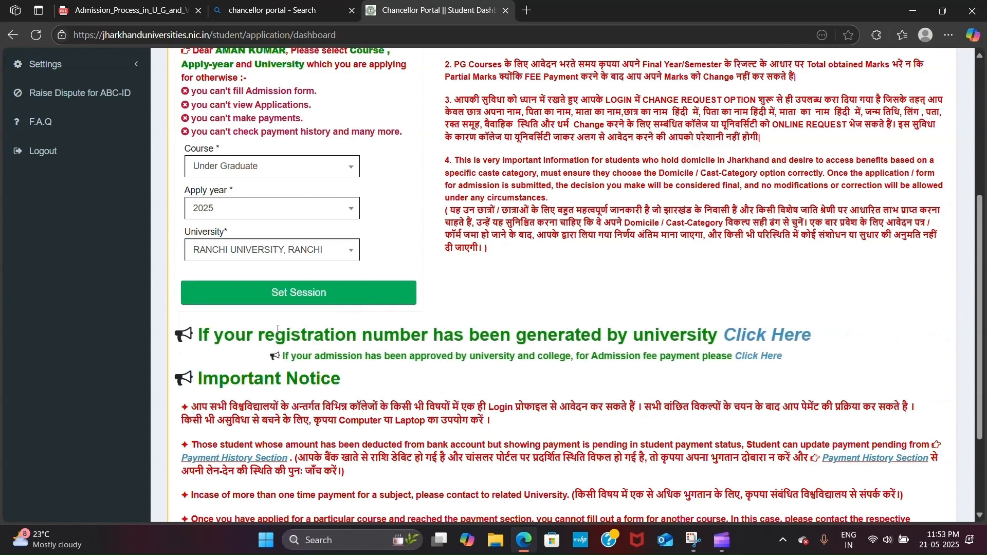
pyautogui.click(291, 298)
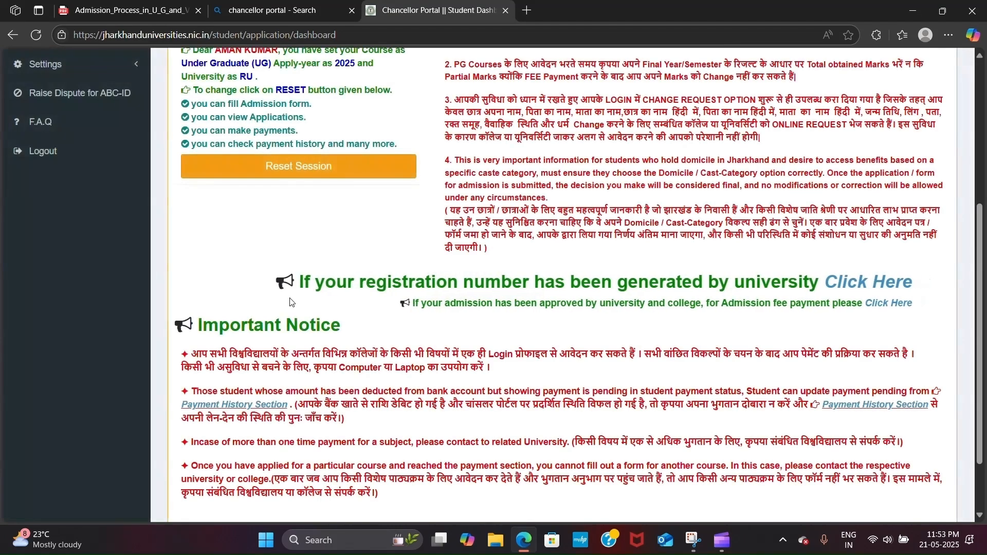
pyautogui.scroll(1, 321, 237)
pyautogui.scroll(4, 321, 237)
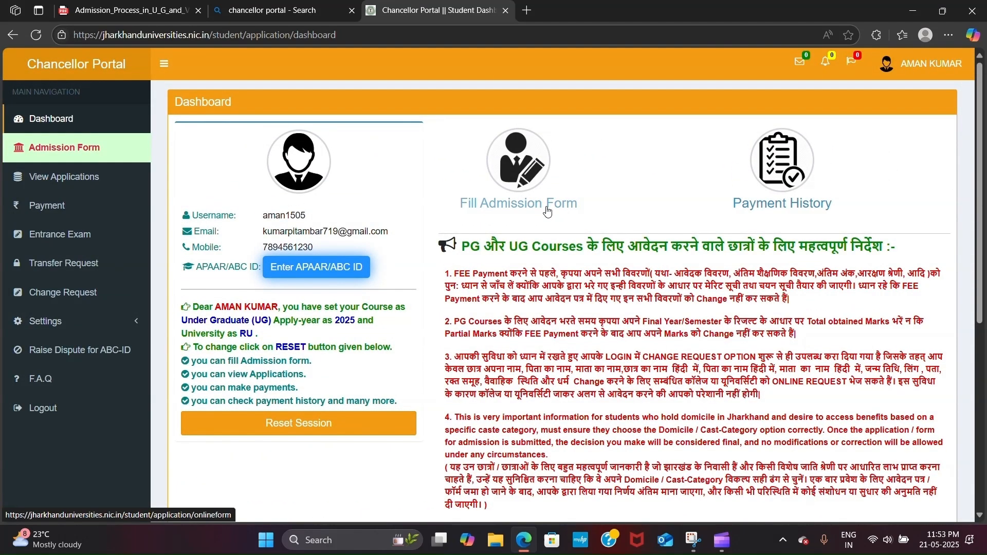
# - Agree to the terms and confirm UNDER GRADUATE (UG | Bachelor Degree) to open the UG form
pyautogui.click(548, 208)
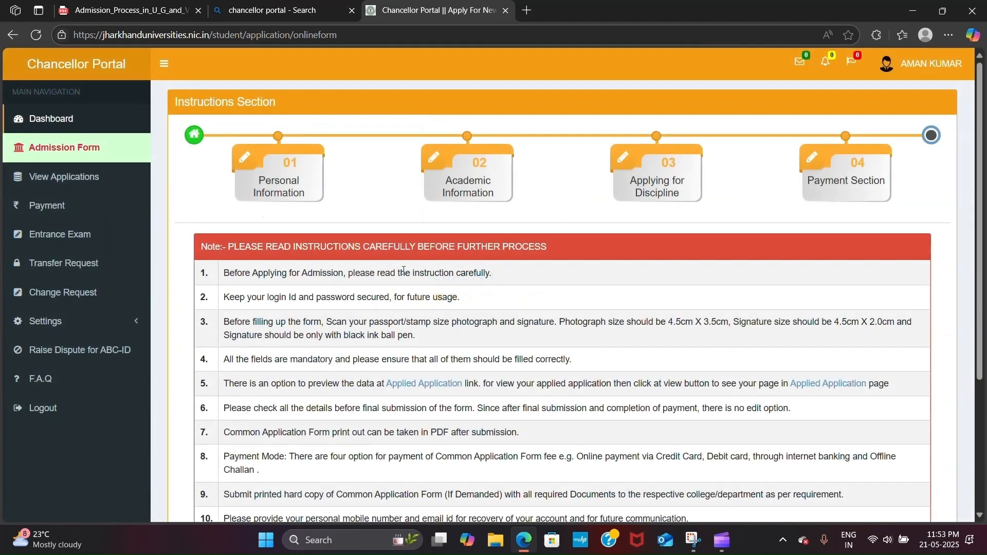
pyautogui.scroll(-3, 391, 273)
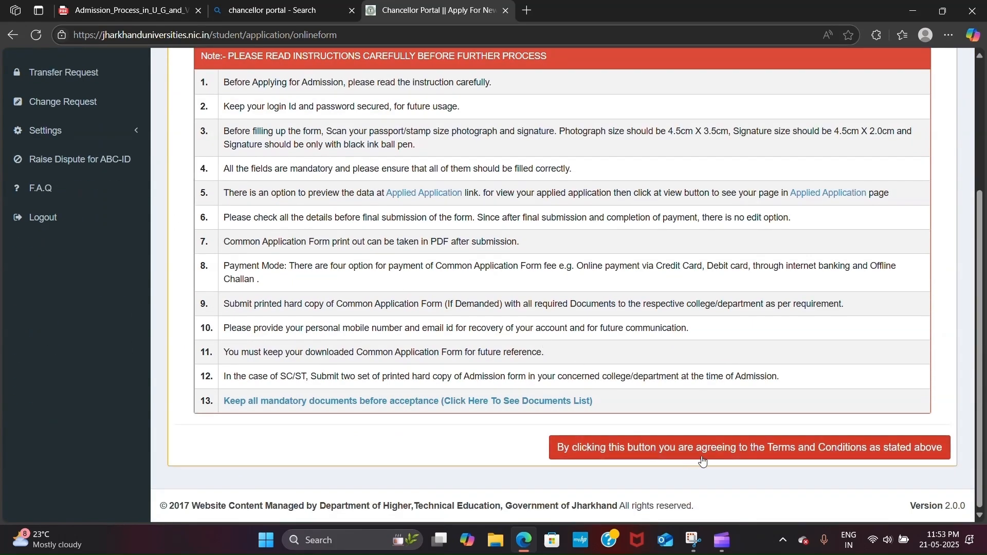
pyautogui.click(726, 448)
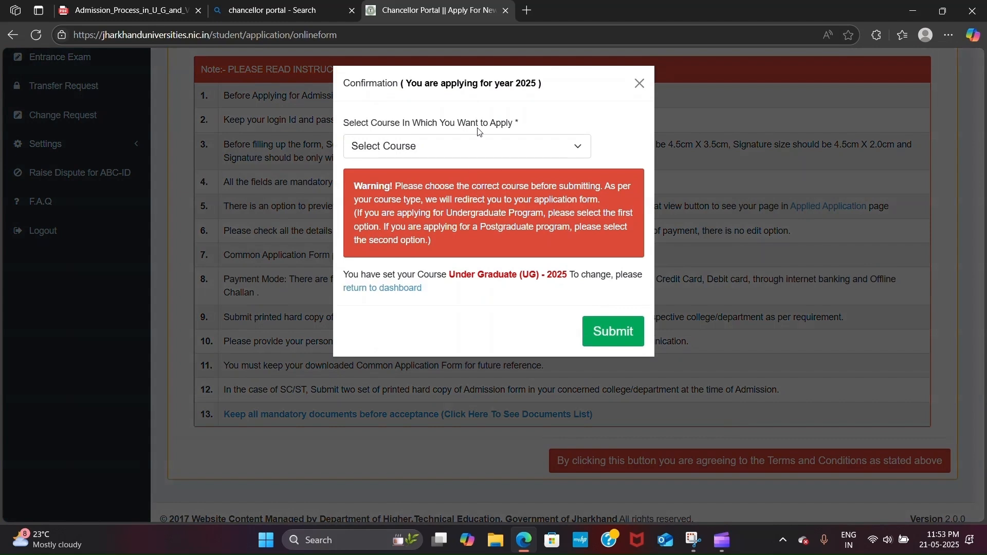
pyautogui.click(481, 145)
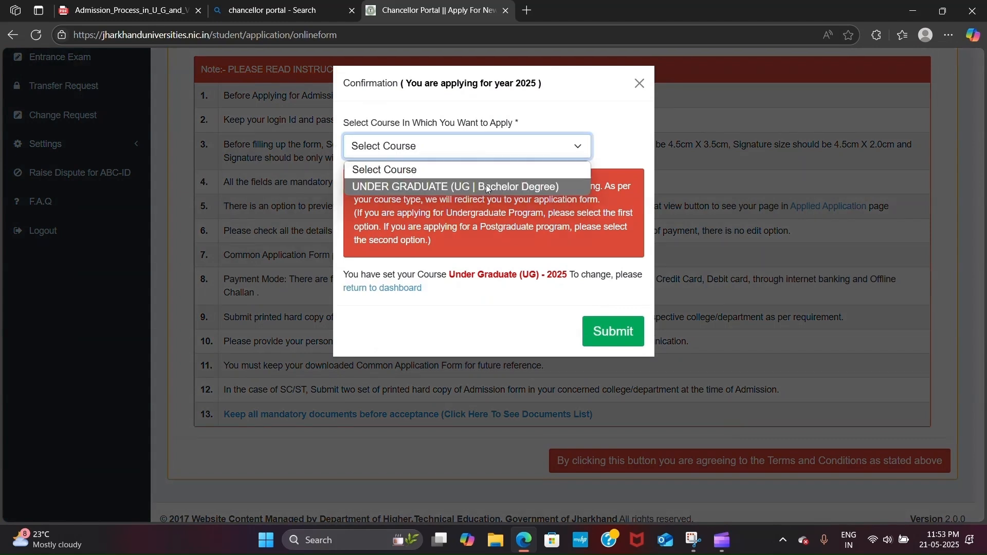
pyautogui.click(520, 187)
pyautogui.click(602, 316)
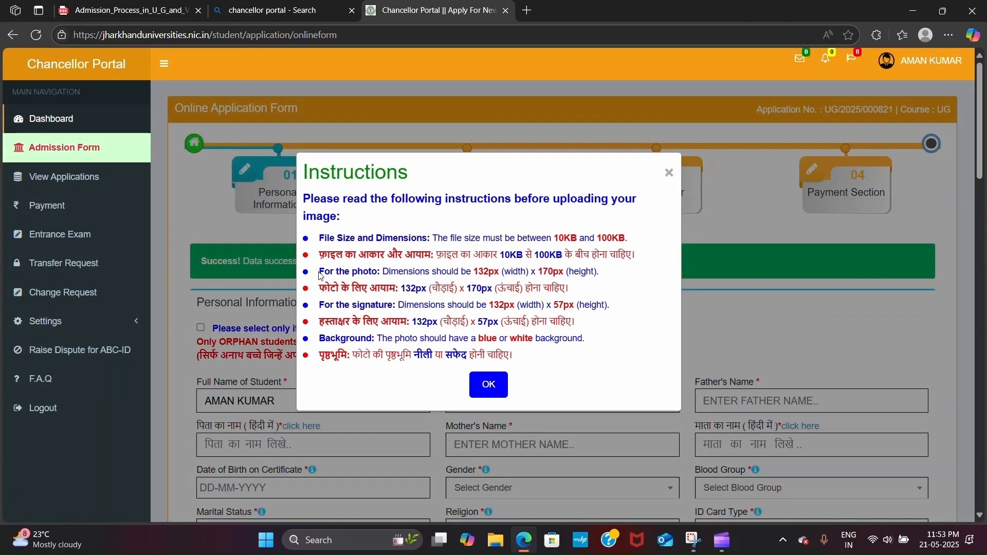
pyautogui.moveTo(320, 271); pyautogui.dragTo(602, 283)
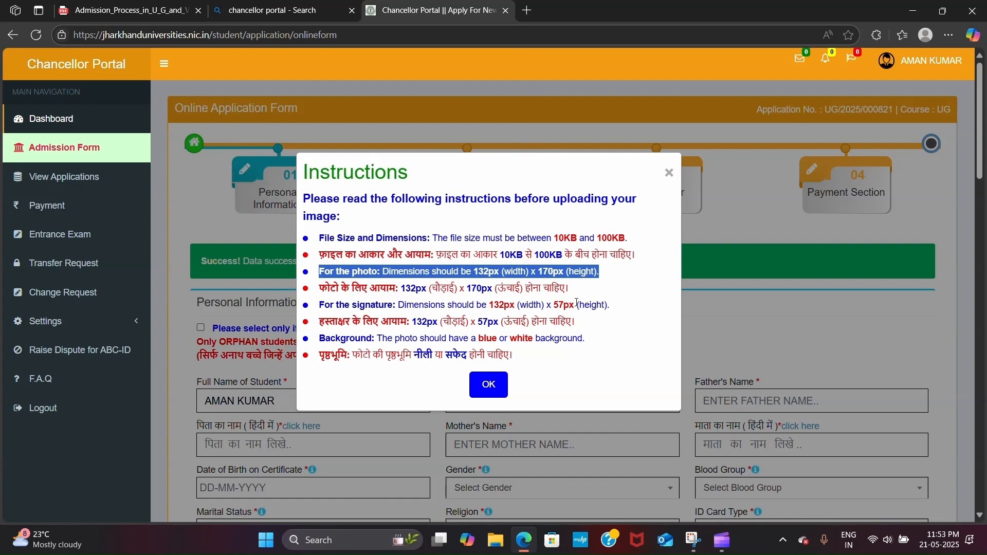
pyautogui.click(486, 305)
pyautogui.moveTo(491, 305); pyautogui.dragTo(611, 304)
pyautogui.click(612, 318)
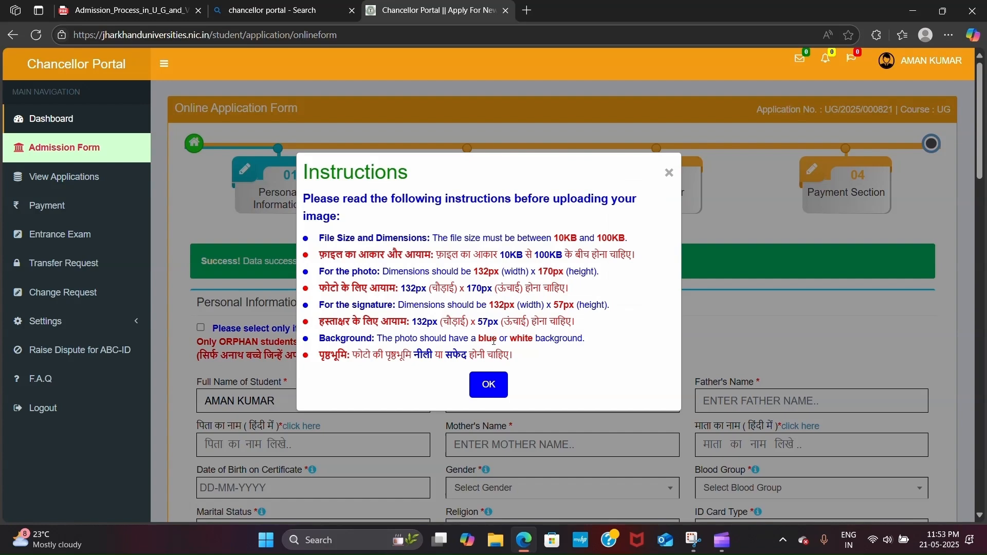
pyautogui.moveTo(481, 339); pyautogui.dragTo(593, 344)
pyautogui.click(619, 358)
# - Search Bing for imresizer in a new Edge tab and open the imResizer site
pyautogui.hotkey('ctrl', 't')
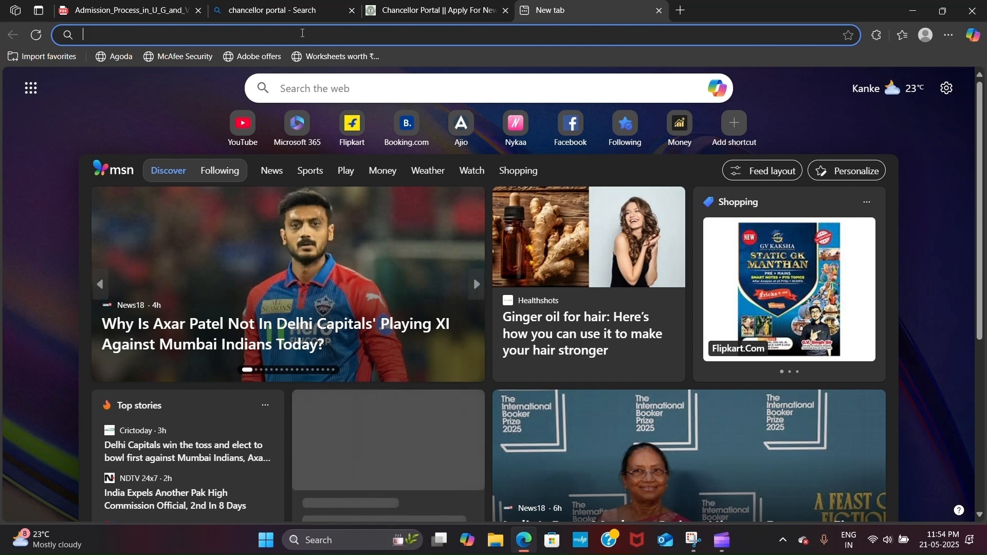
pyautogui.write('imr')
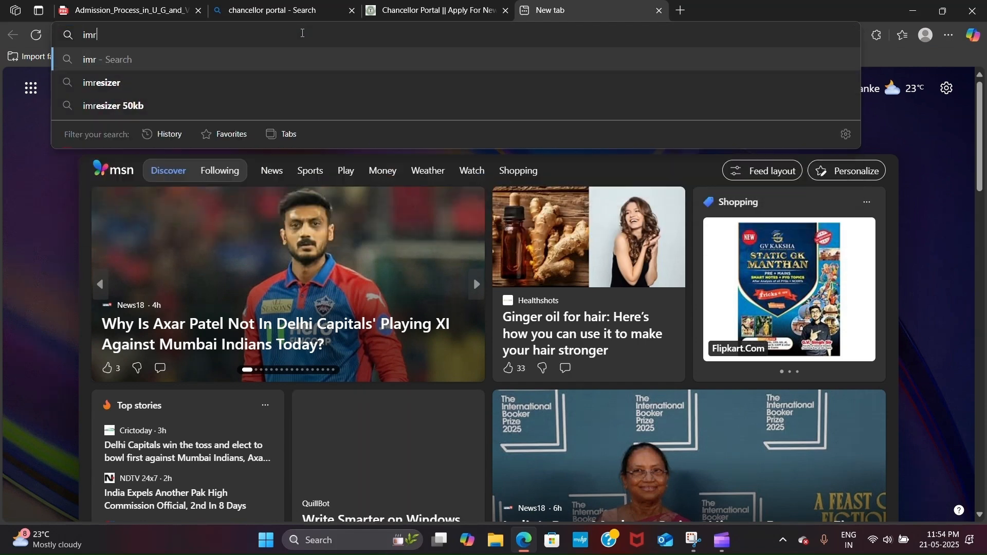
pyautogui.write('esizer')
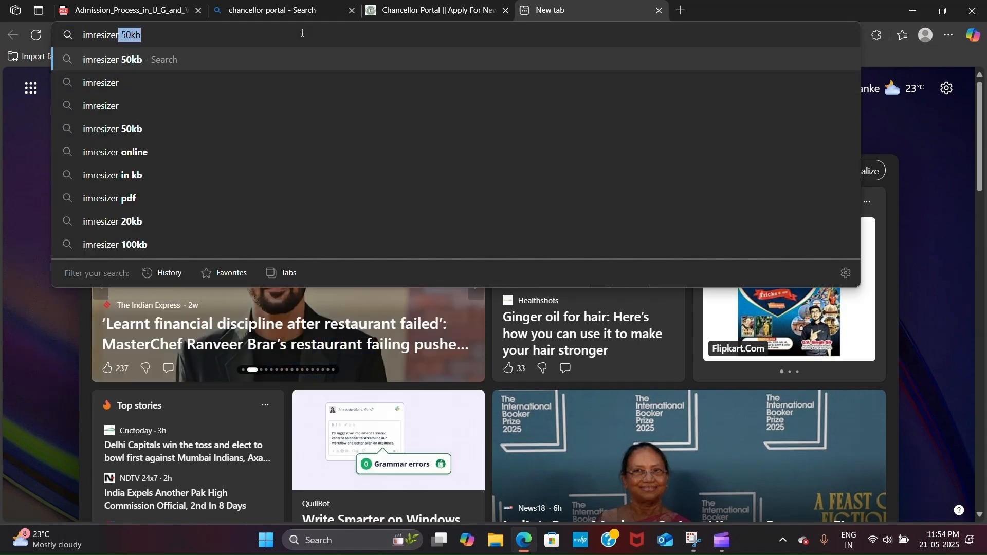
pyautogui.press('BackSpace')
pyautogui.press('Return')
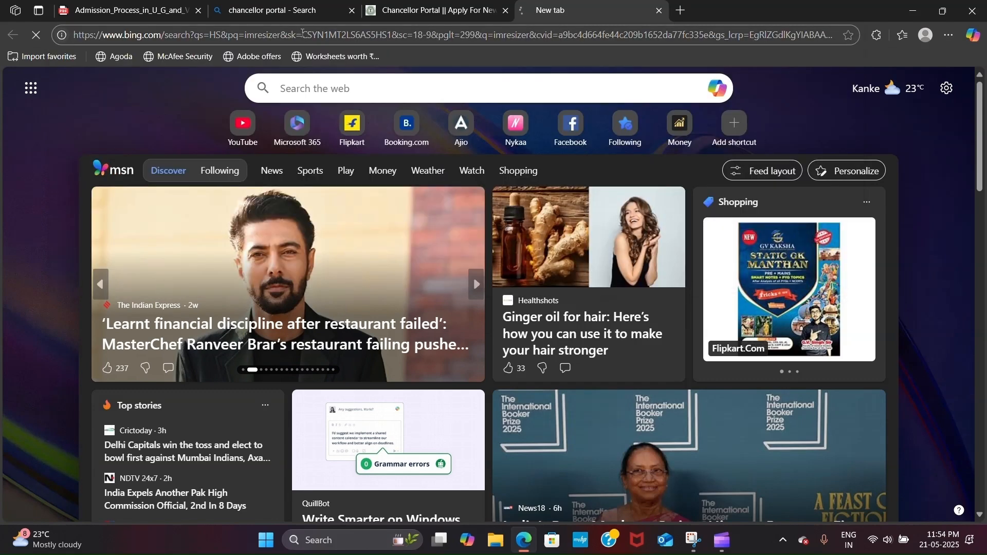
pyautogui.scroll(-3, 208, 254)
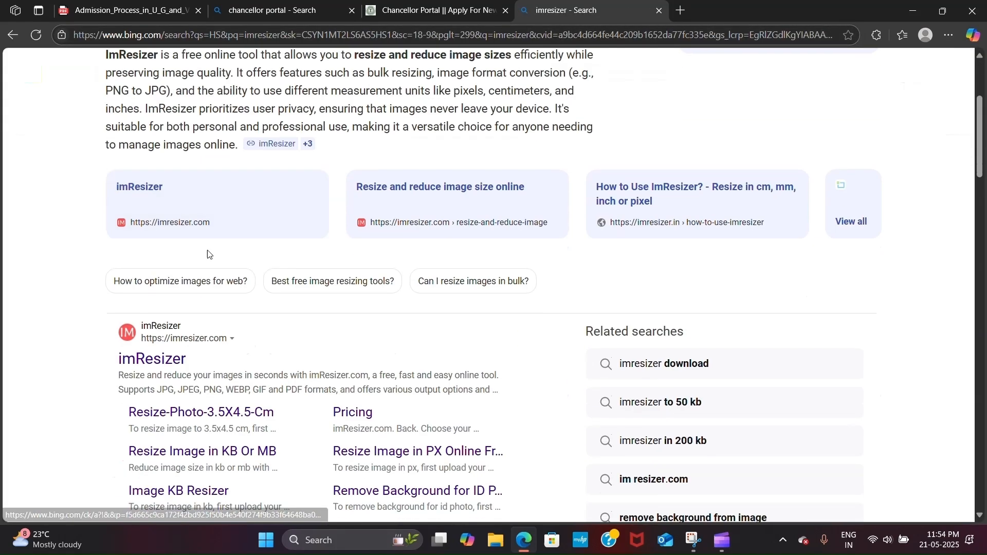
pyautogui.click(173, 359)
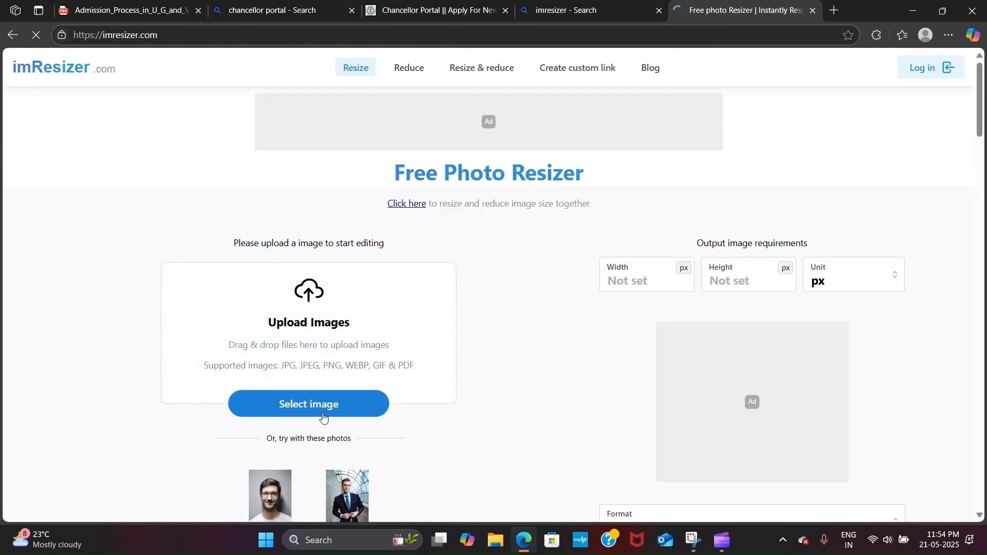
# - Upload the passport photo to imResizer
pyautogui.click(323, 418)
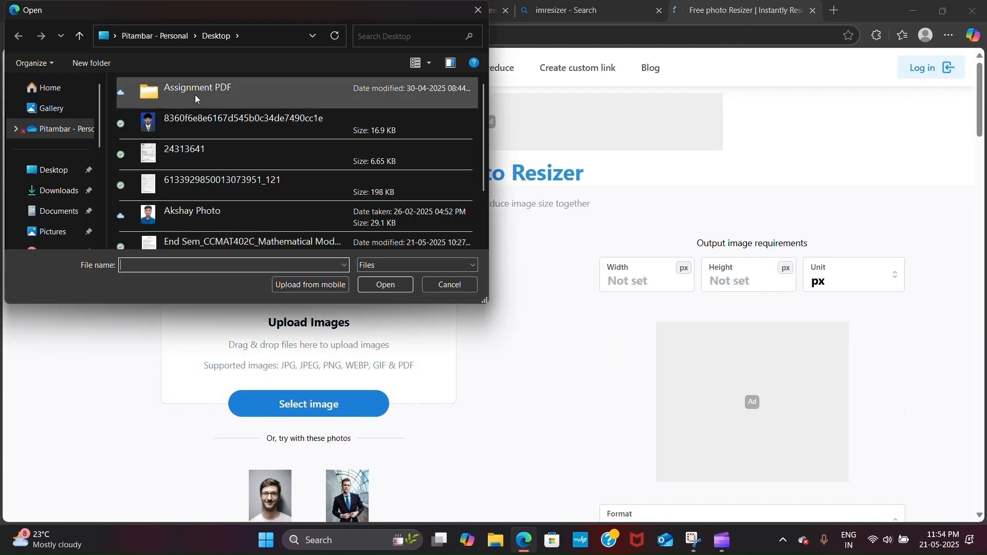
pyautogui.click(200, 122)
pyautogui.click(370, 281)
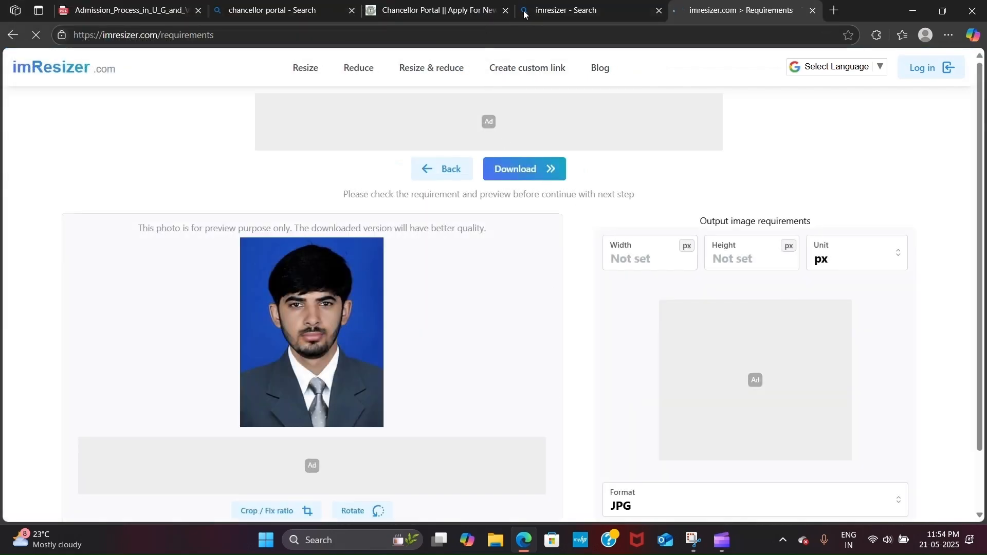
pyautogui.click(392, 6)
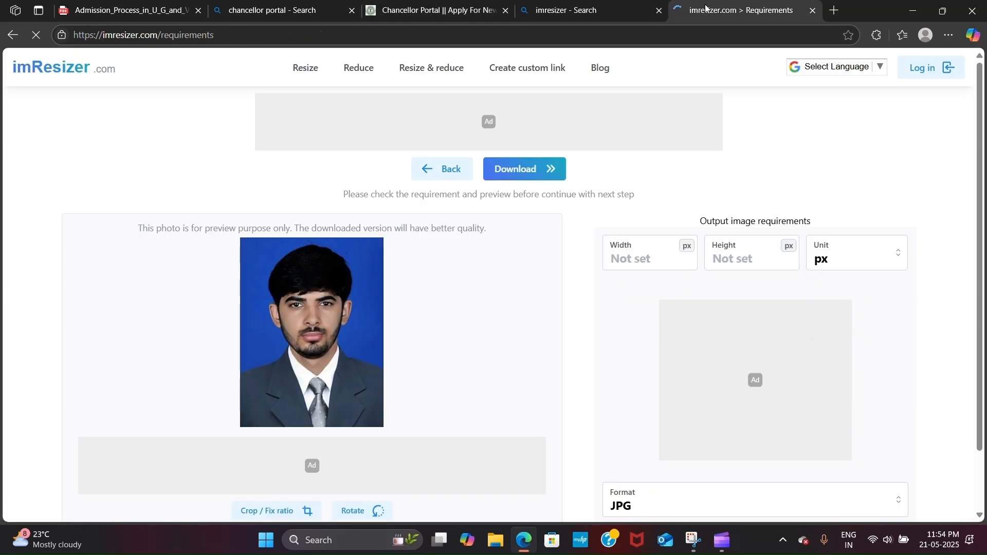
pyautogui.click(708, 10)
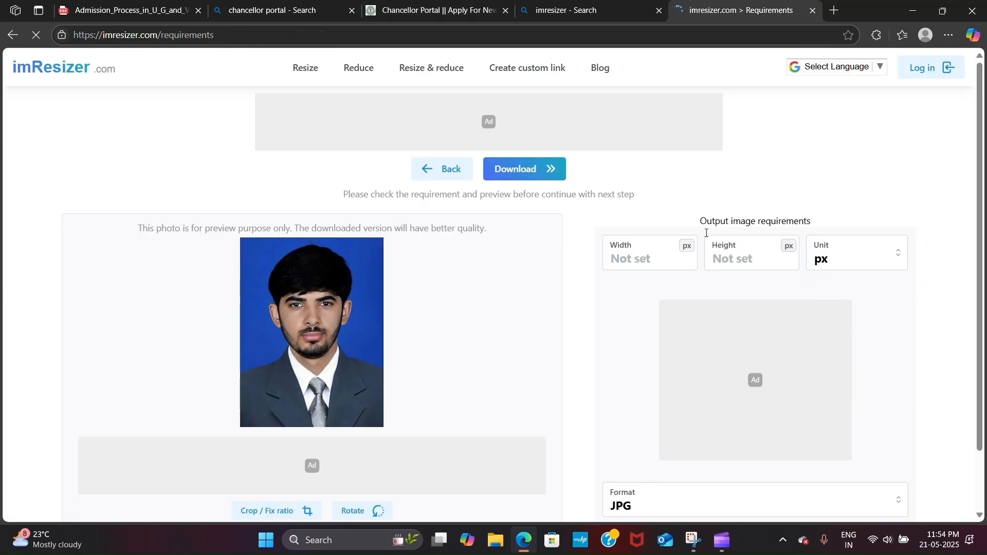
# - Set the output size to width 132 and height 170 px, checking the portal's requirements
pyautogui.click(646, 260)
pyautogui.write('1')
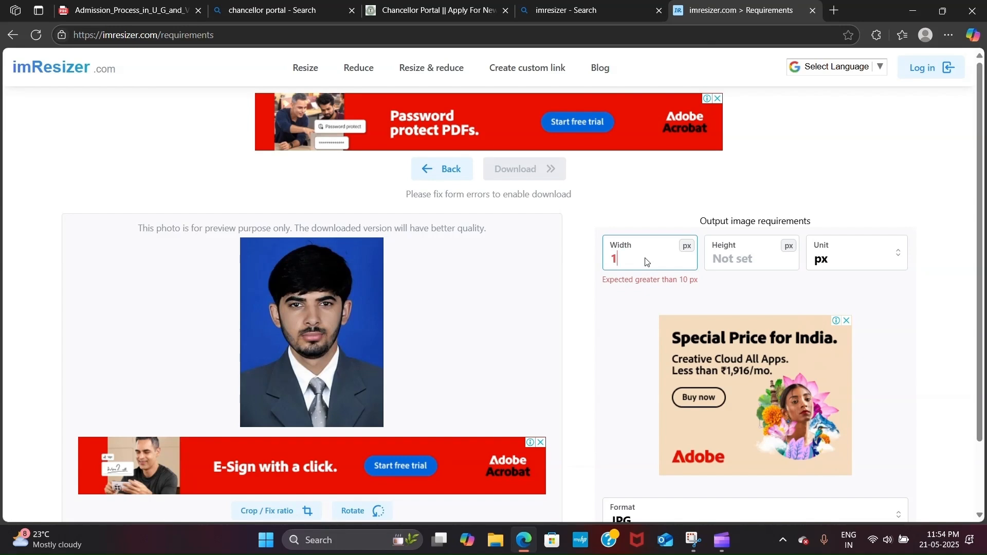
pyautogui.write('32')
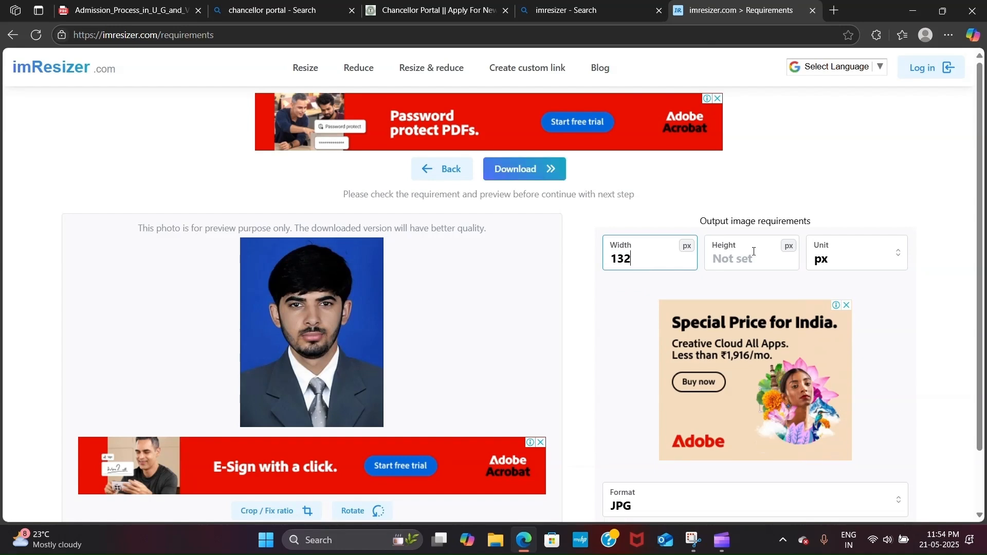
pyautogui.click(750, 259)
pyautogui.click(382, 12)
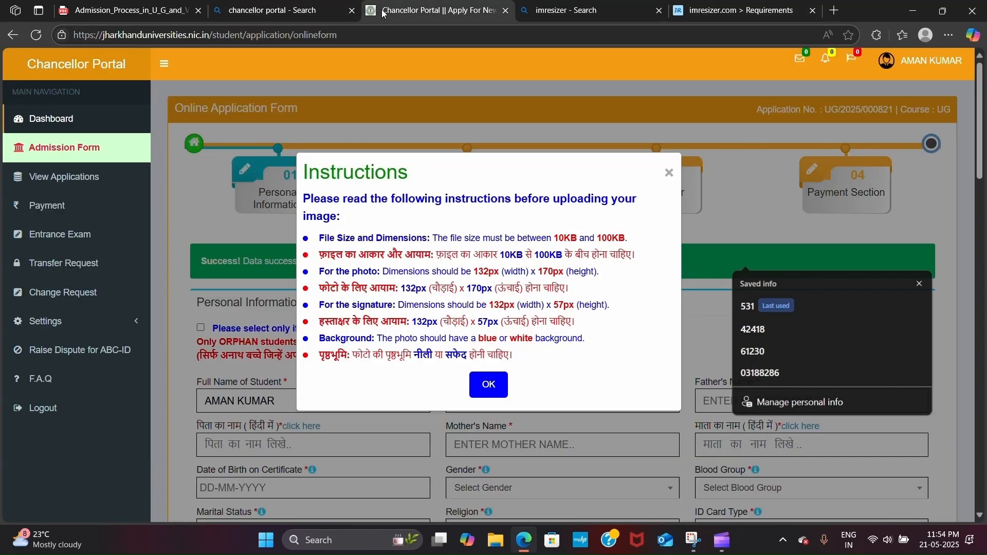
pyautogui.click(700, 12)
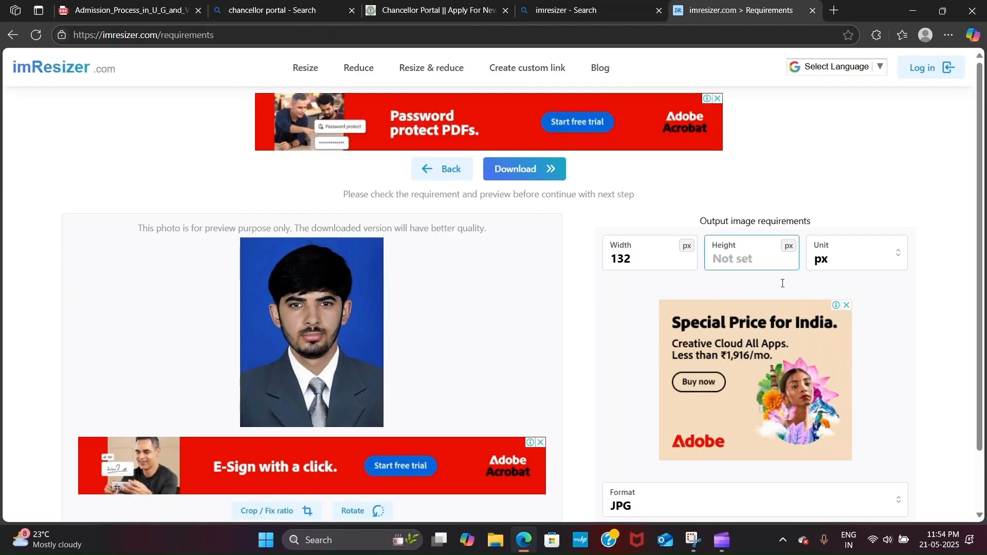
pyautogui.write('170')
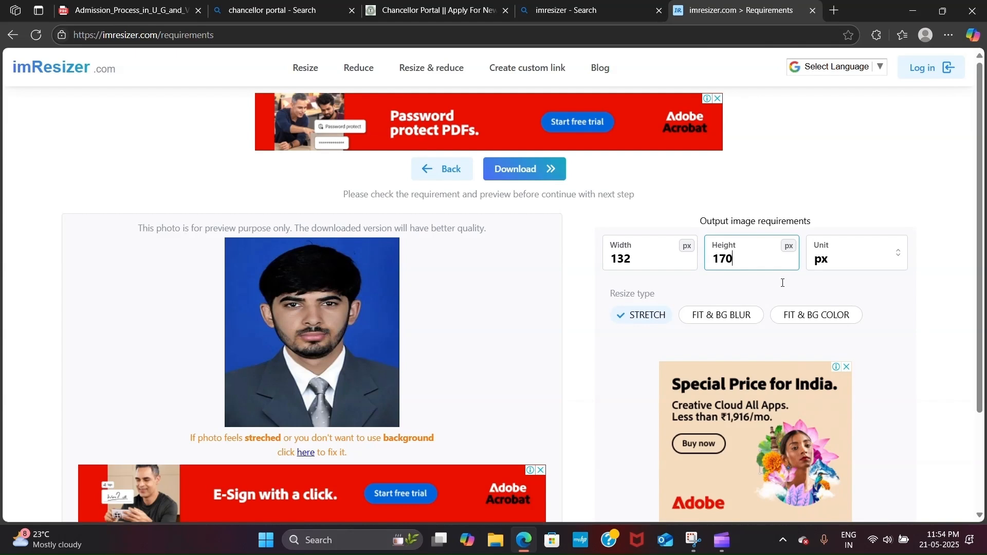
pyautogui.scroll(-3, 690, 314)
pyautogui.scroll(3, 486, 192)
# - Download the resized 132 × 170 px photo as a JPG
pyautogui.click(513, 169)
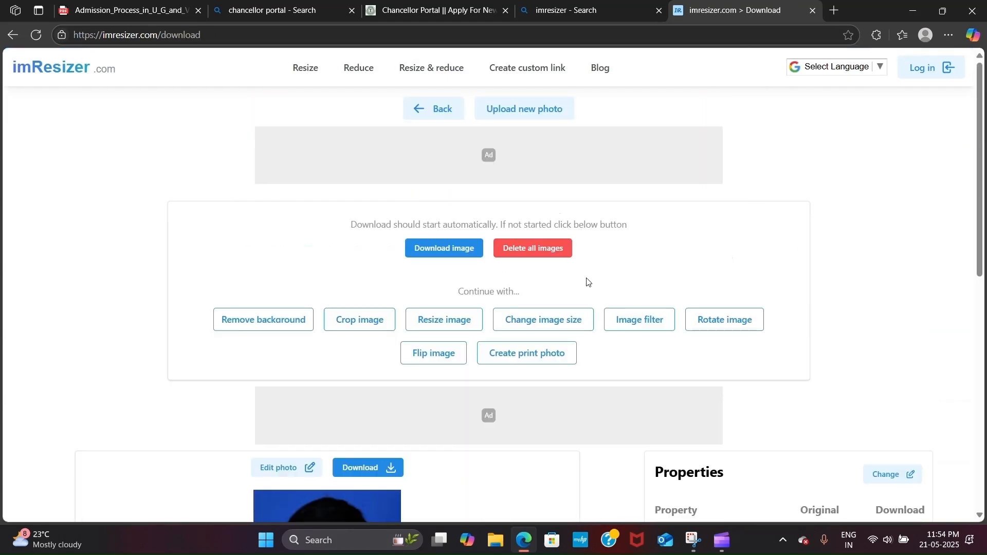
pyautogui.click(462, 249)
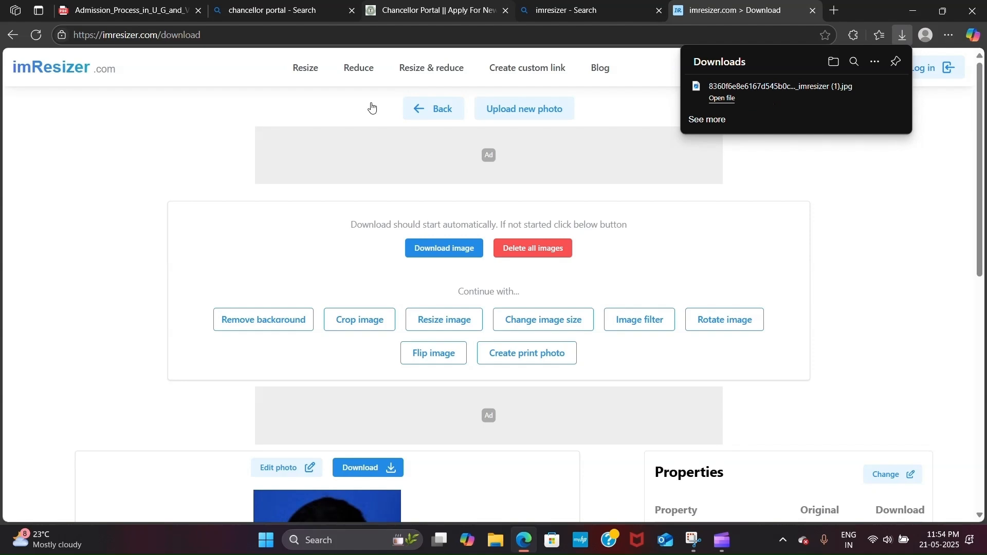
pyautogui.scroll(-4, 409, 324)
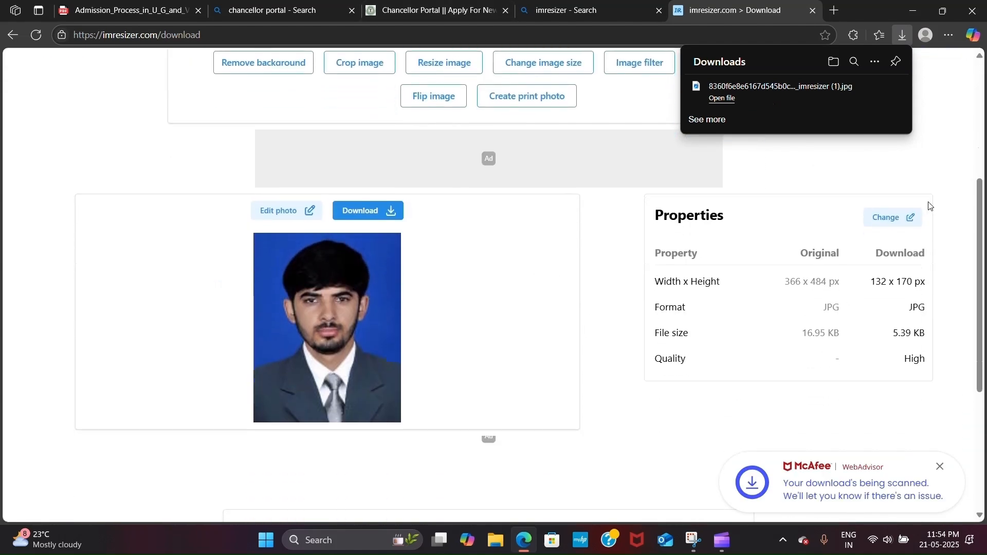
pyautogui.click(886, 228)
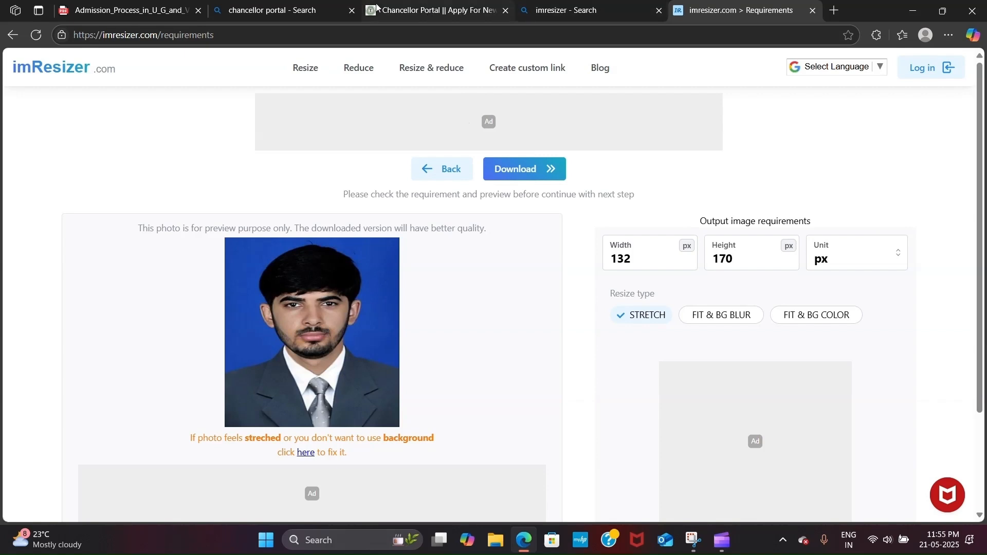
# - Change the height from 170 to 57 and download the 132 × 57 px JPG
pyautogui.click(278, 10)
pyautogui.click(388, 11)
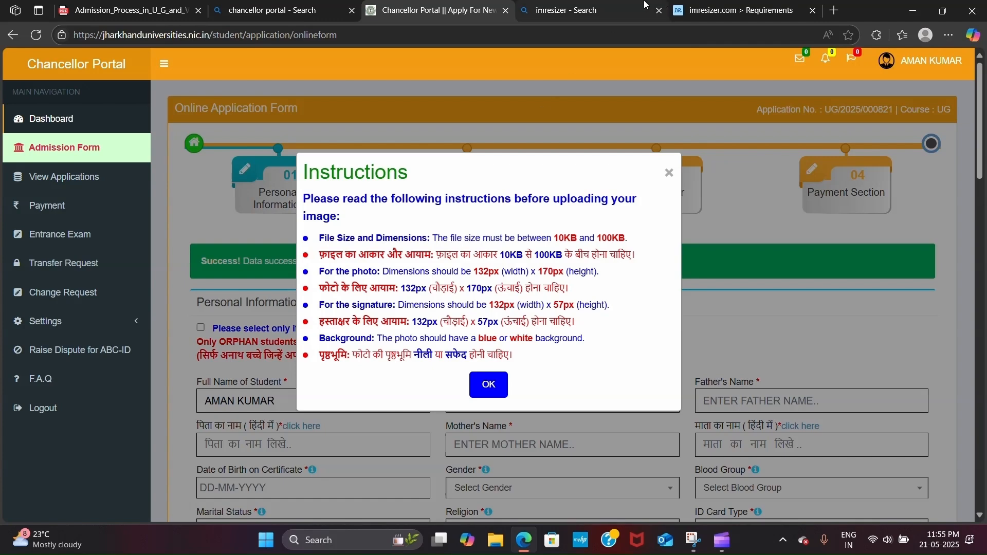
pyautogui.click(696, 10)
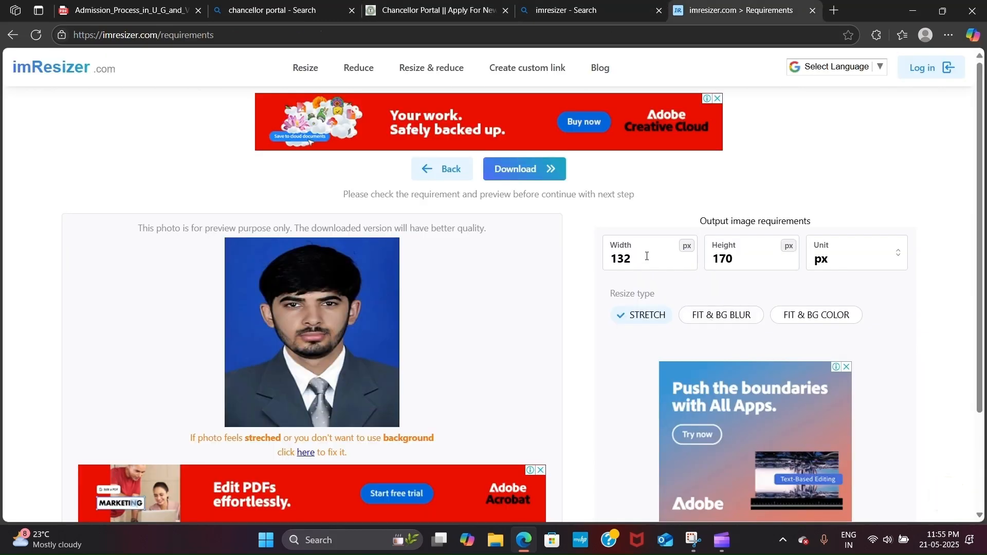
pyautogui.moveTo(749, 260); pyautogui.dragTo(681, 260)
pyautogui.write('5')
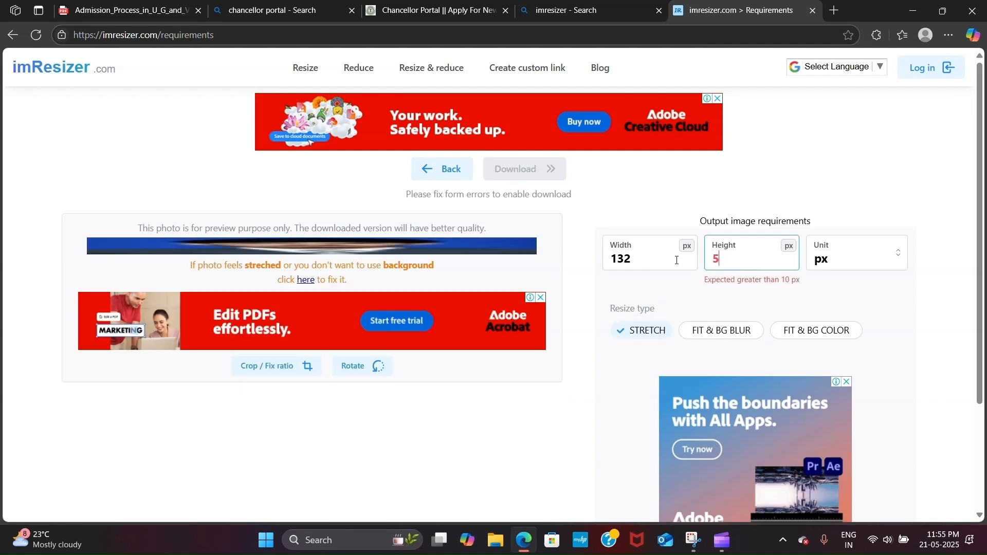
pyautogui.write('7')
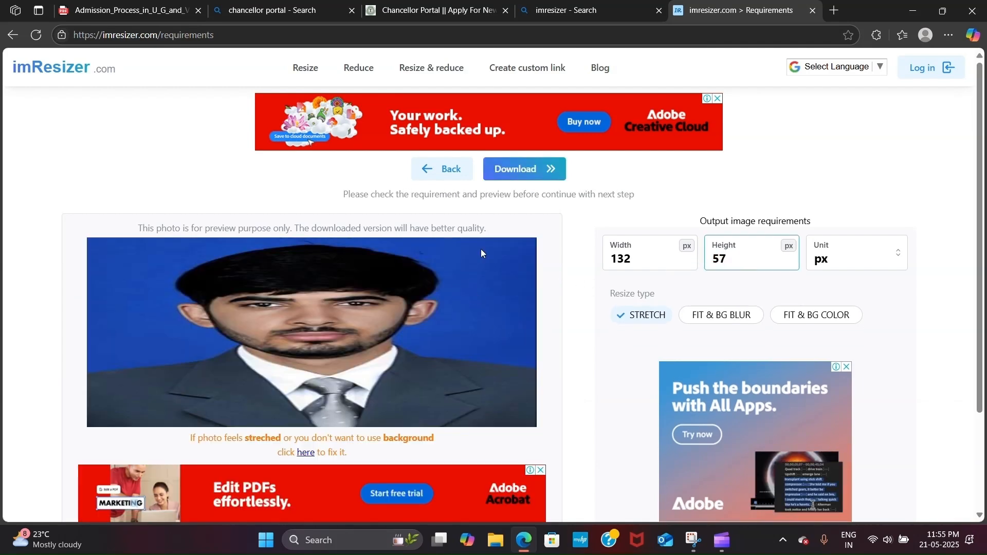
pyautogui.click(501, 175)
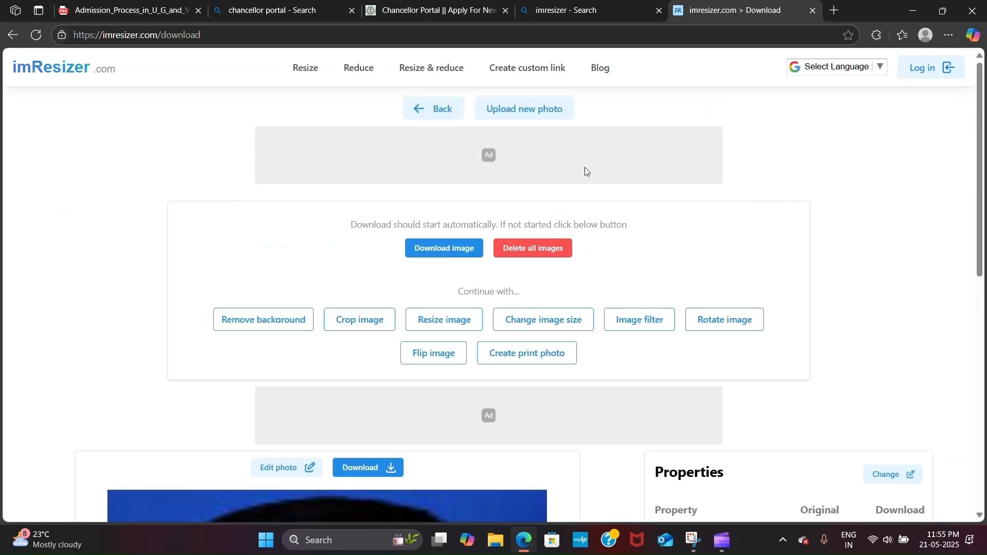
pyautogui.click(467, 249)
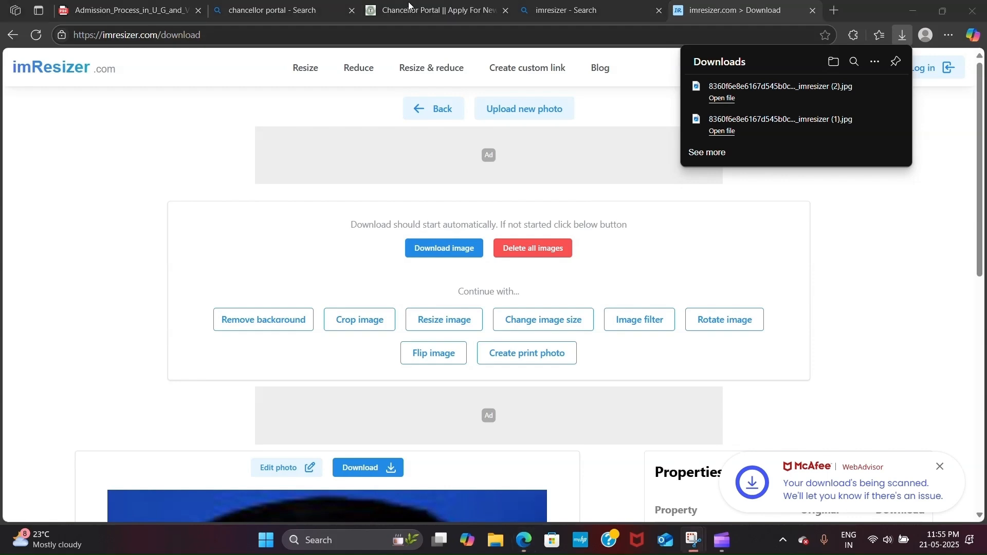
pyautogui.click(394, 12)
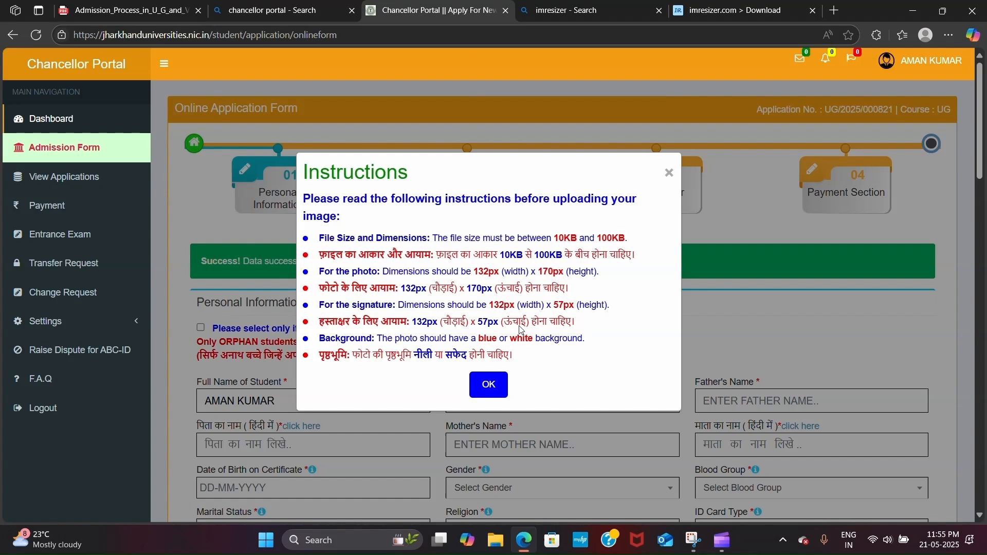
# - Open imresizer (1).jpg from Edge Downloads to confirm 132 × 170 px, then dismiss the instructions
pyautogui.click(951, 38)
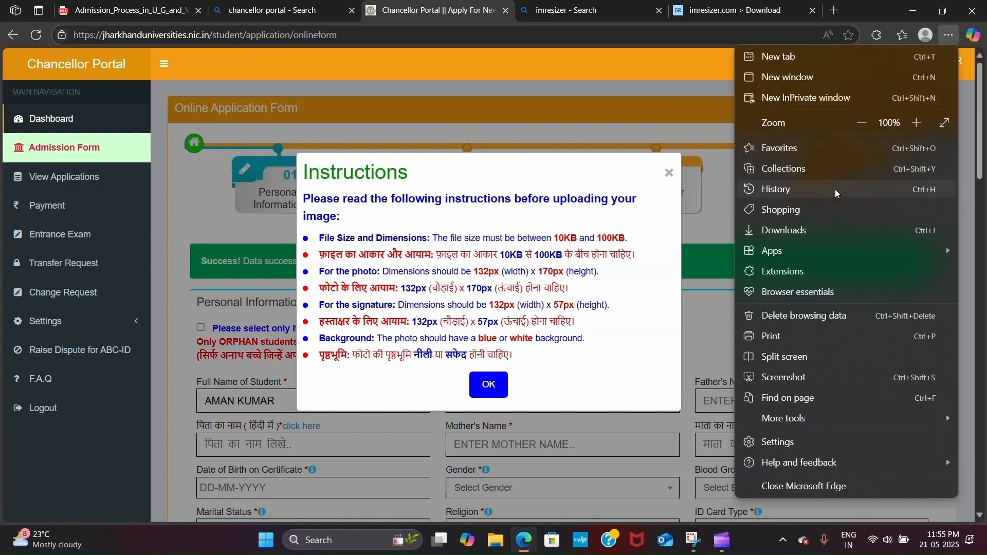
pyautogui.click(830, 224)
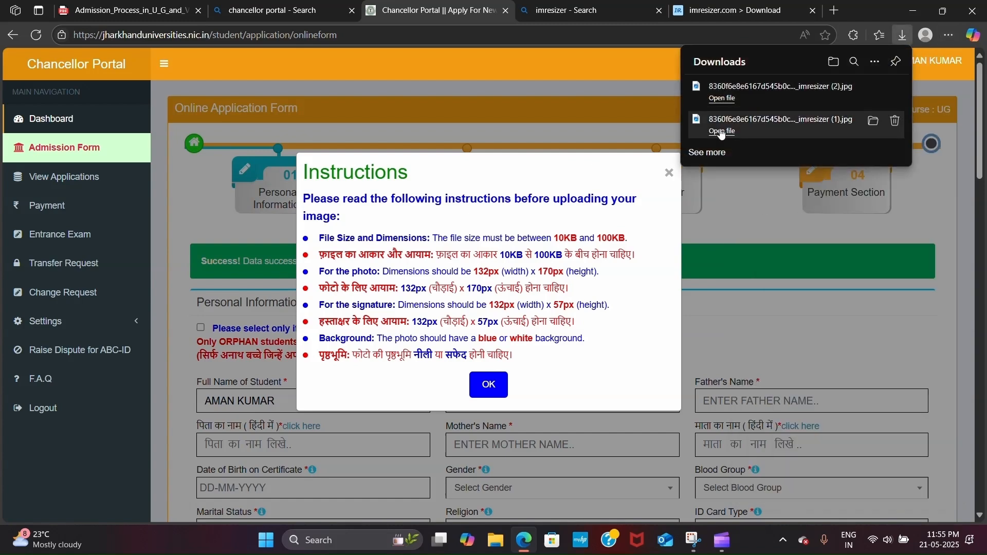
pyautogui.click(721, 132)
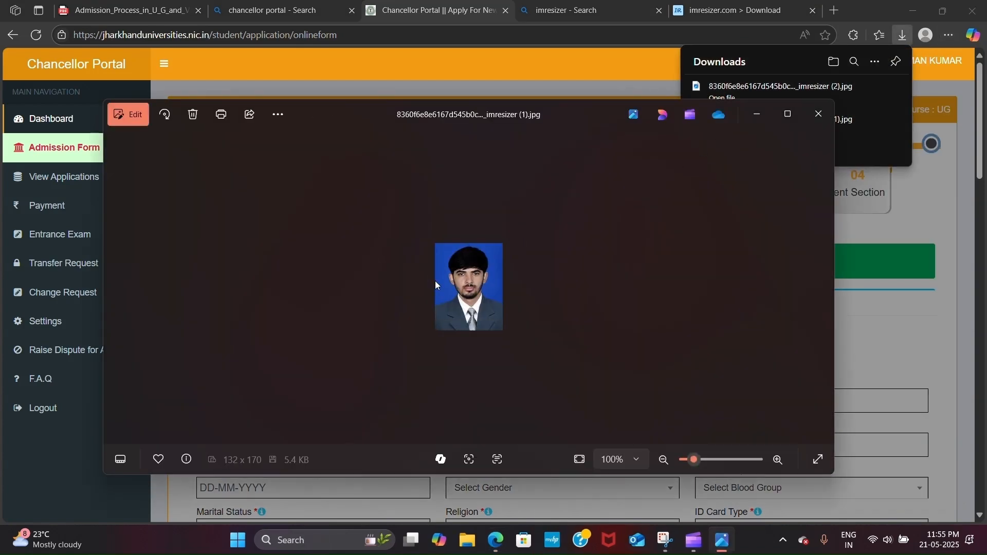
pyautogui.scroll(10, 443, 283)
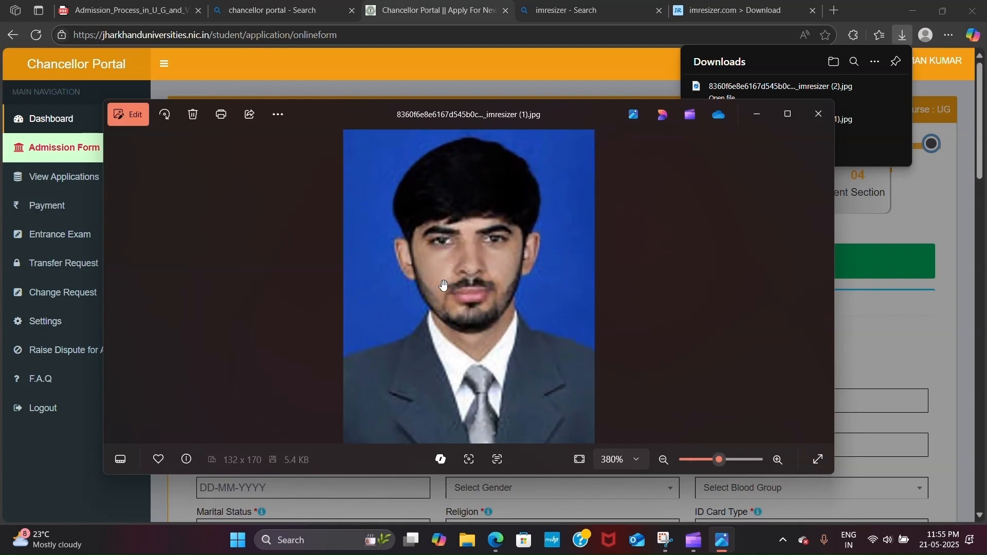
pyautogui.scroll(-9, 443, 284)
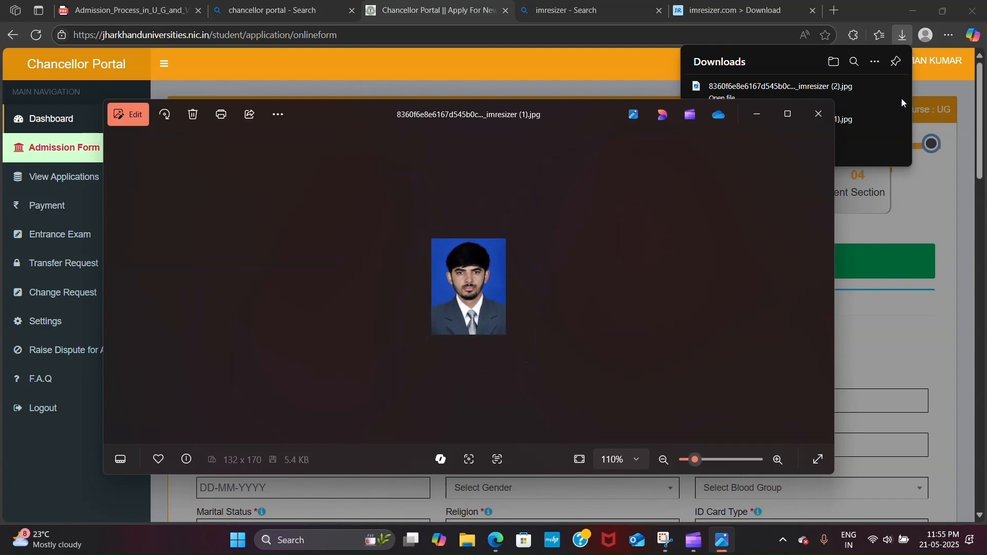
pyautogui.click(828, 116)
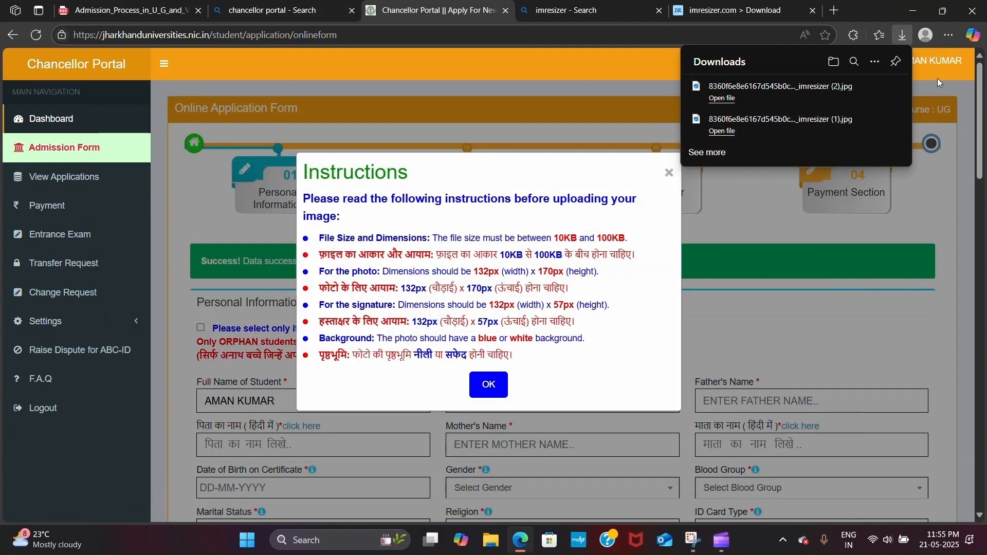
pyautogui.click(918, 195)
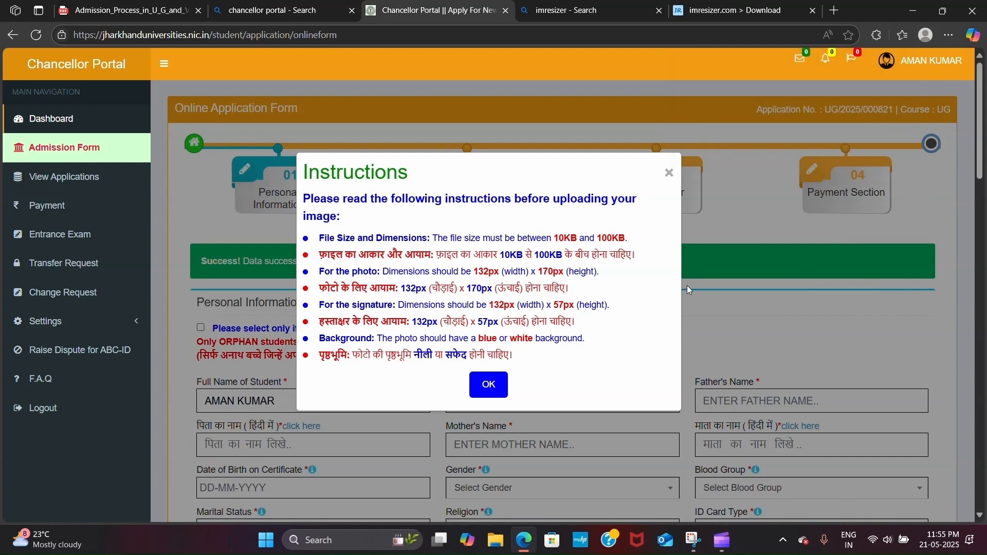
pyautogui.click(489, 385)
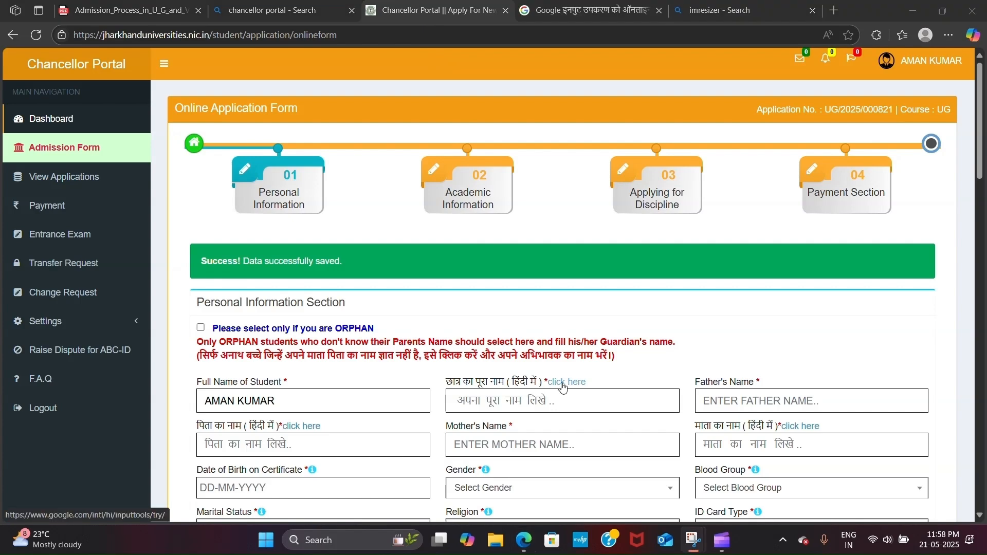
# - Transliterate the student's name into Hindi with Google Input Tools and copy it
pyautogui.click(563, 385)
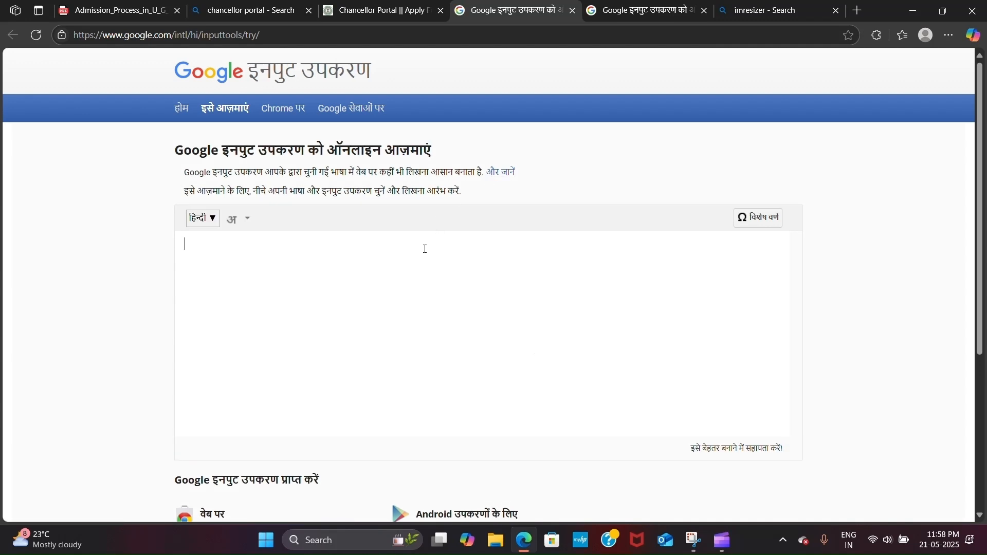
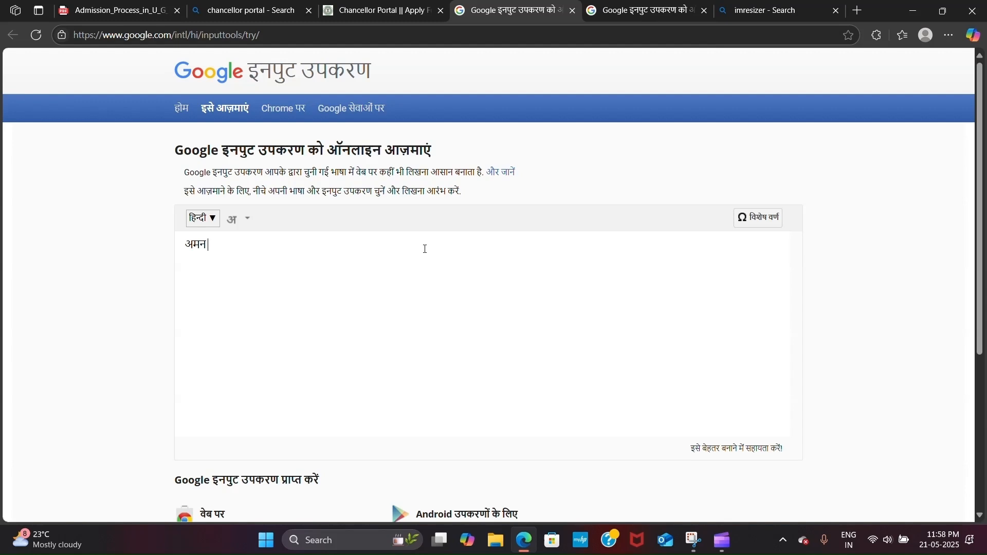
pyautogui.moveTo(187, 245); pyautogui.dragTo(234, 239)
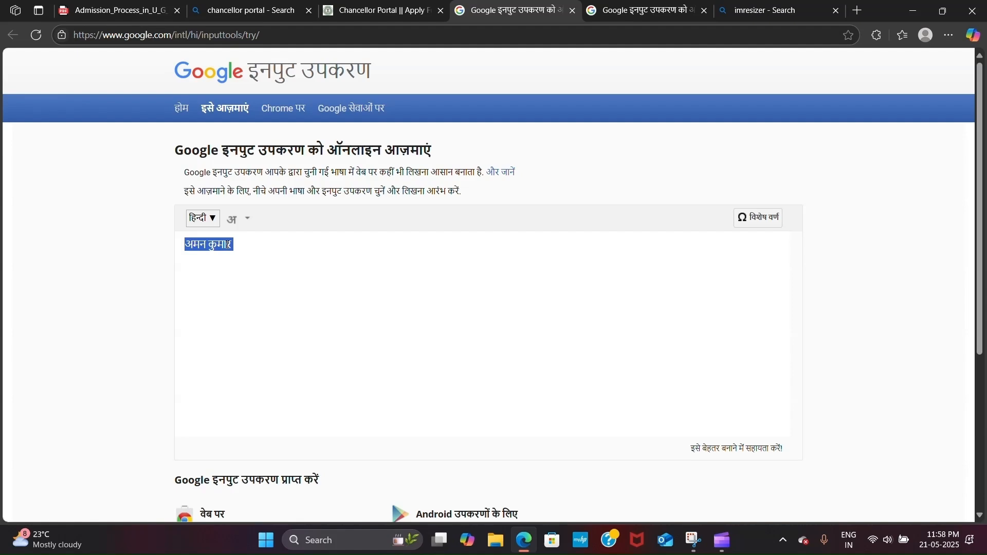
pyautogui.click(408, 10)
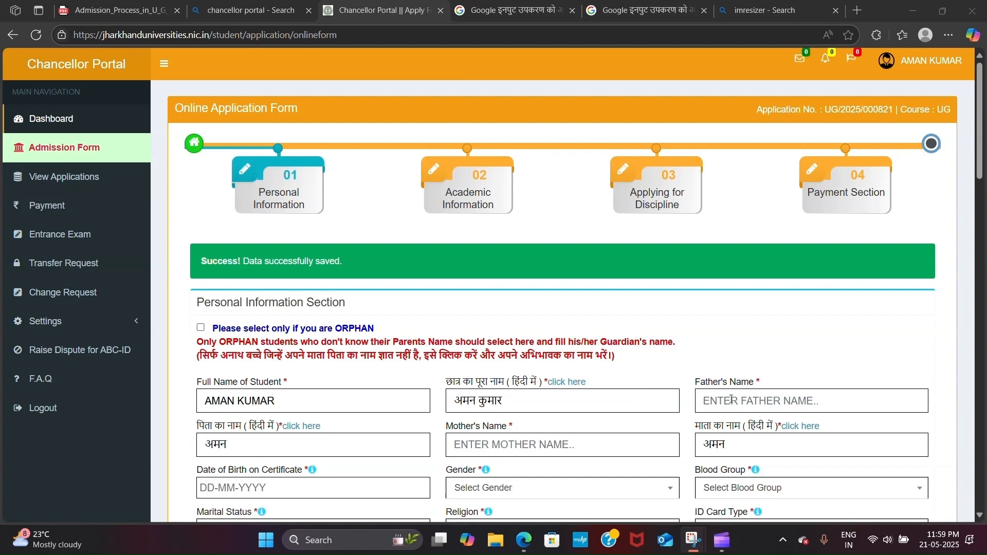
# - Enter NA as both the Father's Name and the Mother's Name
pyautogui.click(731, 400)
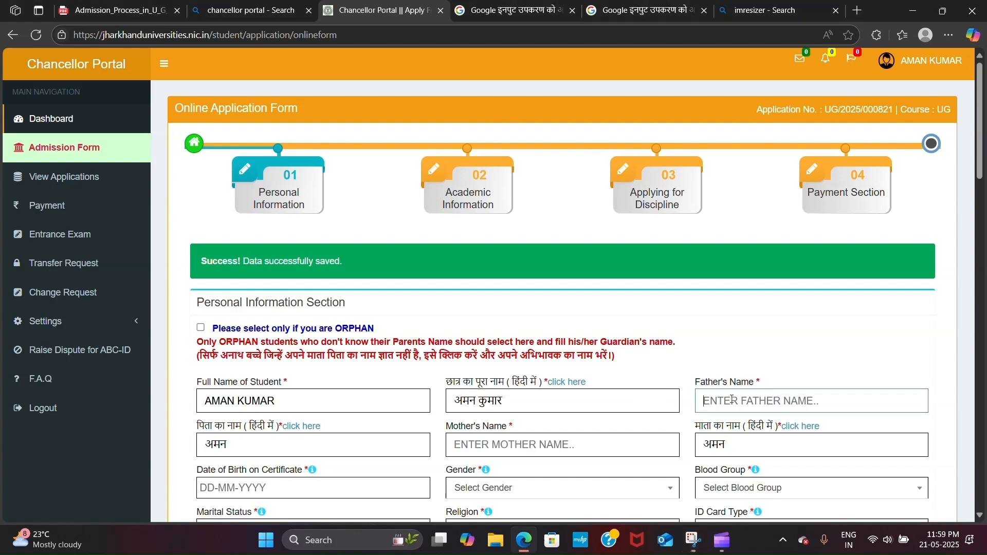
pyautogui.press('Tab')
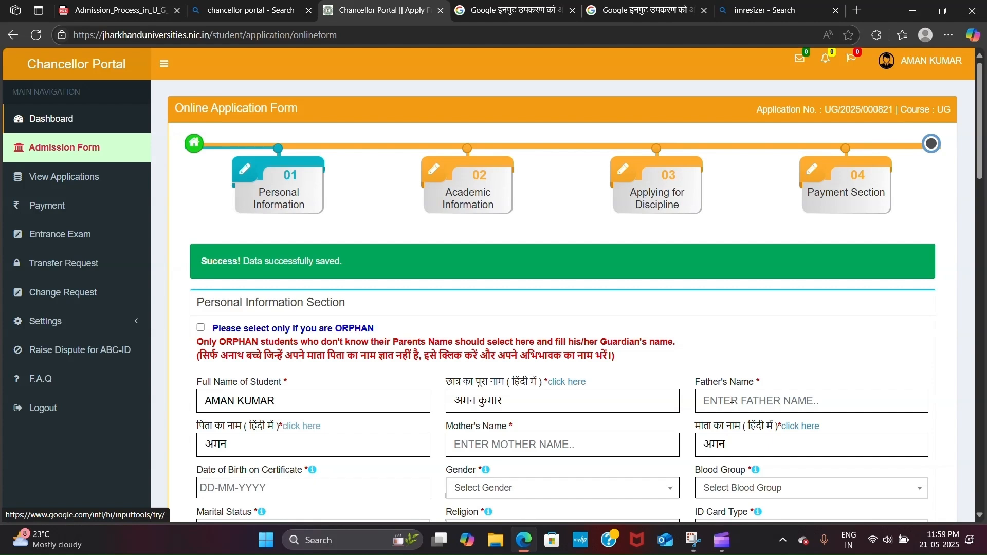
pyautogui.click(732, 400)
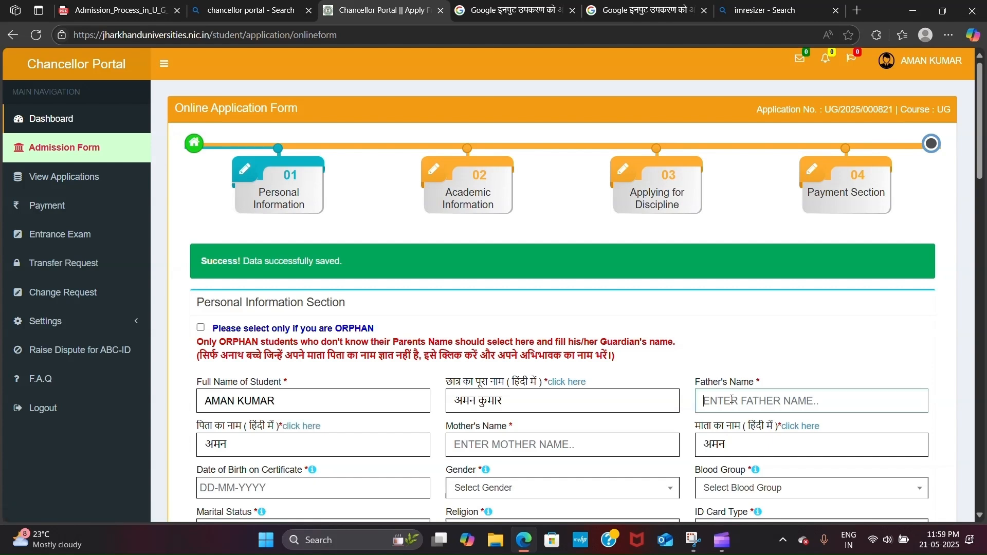
pyautogui.write('NA')
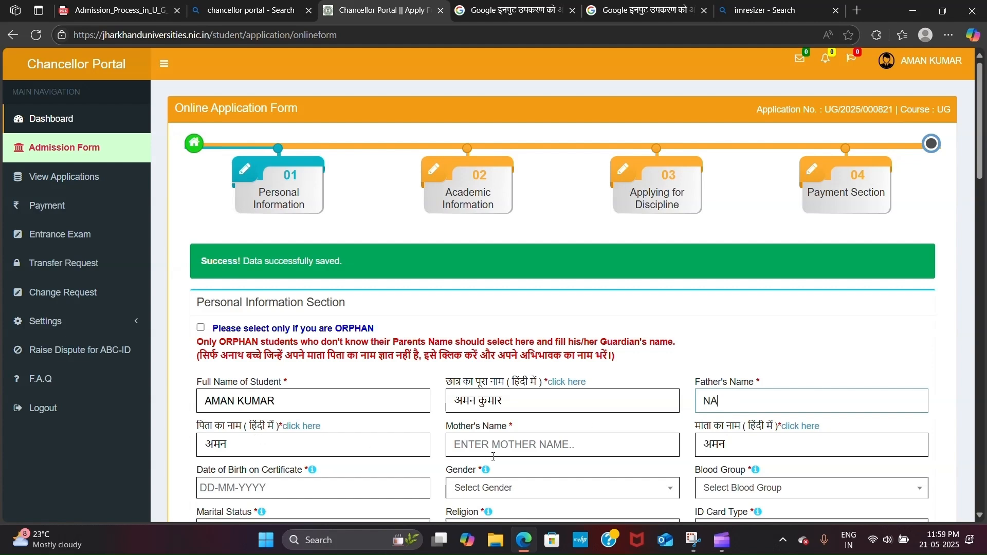
pyautogui.click(532, 444)
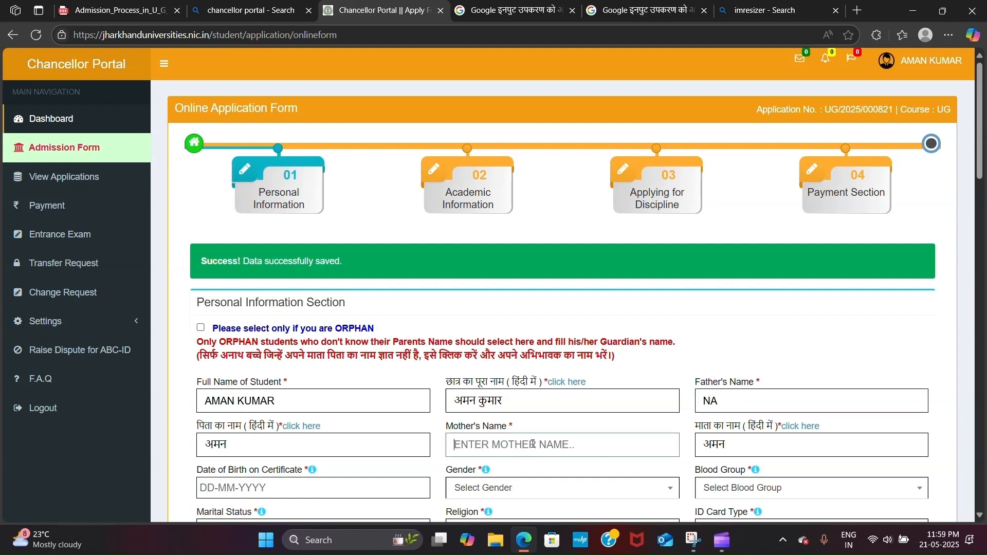
pyautogui.write('NA')
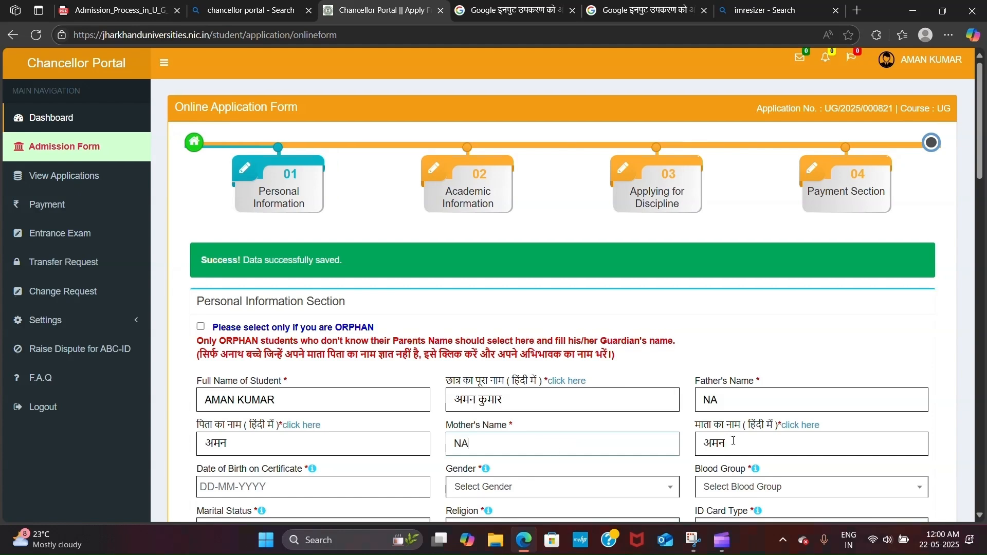
pyautogui.scroll(-1, 514, 447)
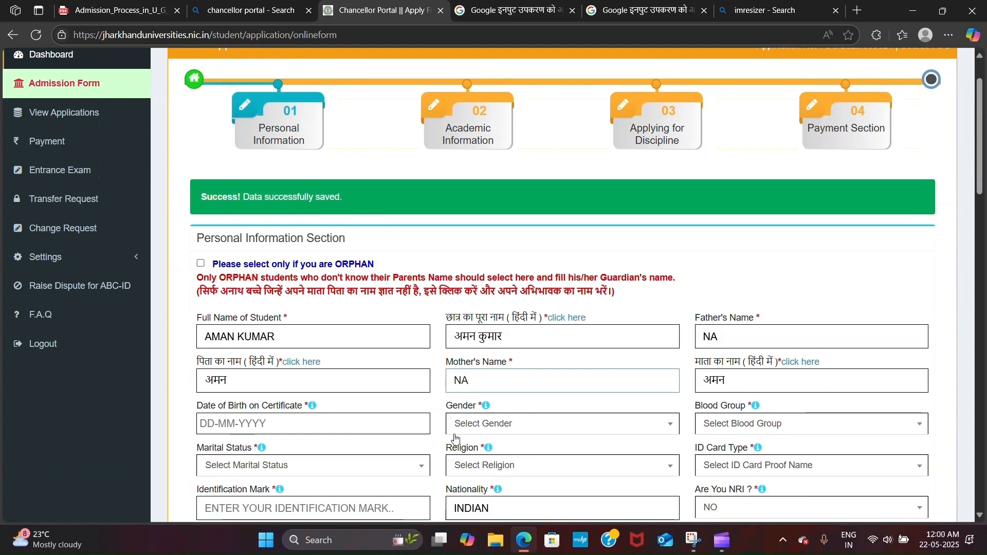
# - Pick 16 July 2008 as the date of birth in the calendar
pyautogui.click(343, 434)
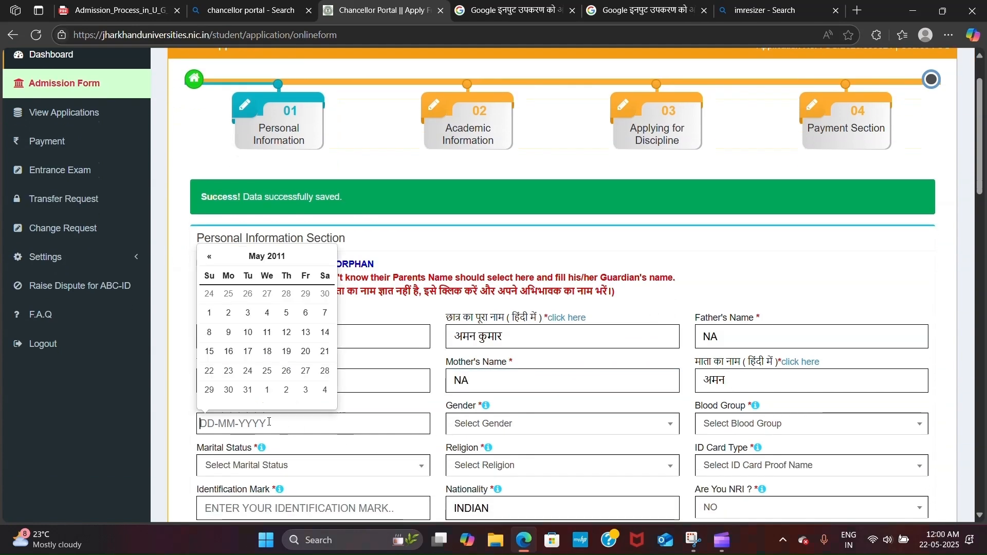
pyautogui.click(282, 265)
pyautogui.click(267, 275)
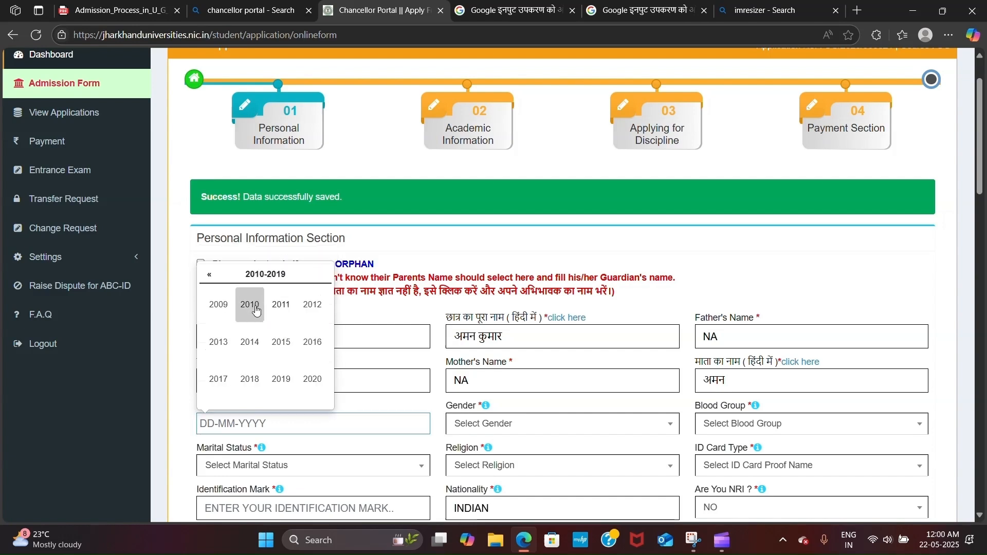
pyautogui.click(209, 275)
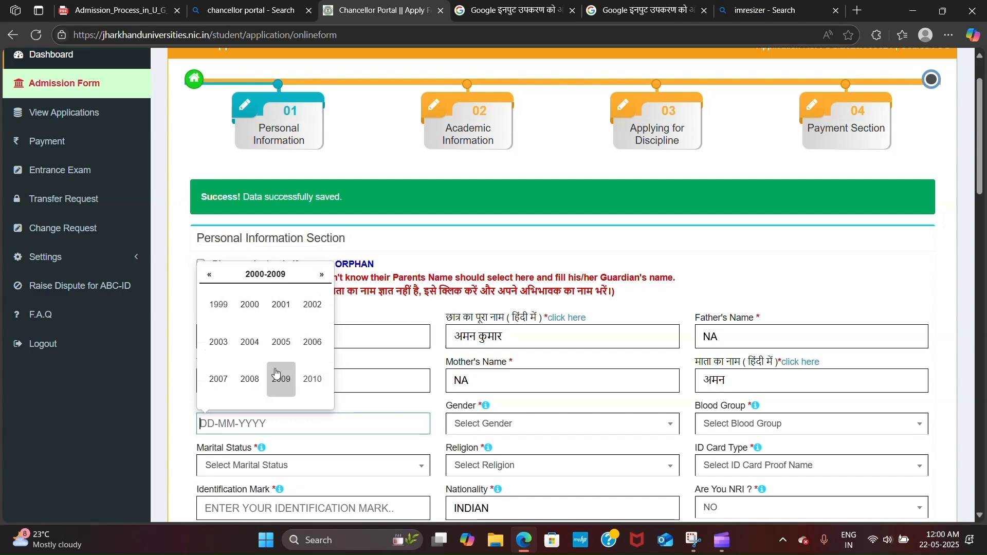
pyautogui.click(253, 378)
pyautogui.click(280, 341)
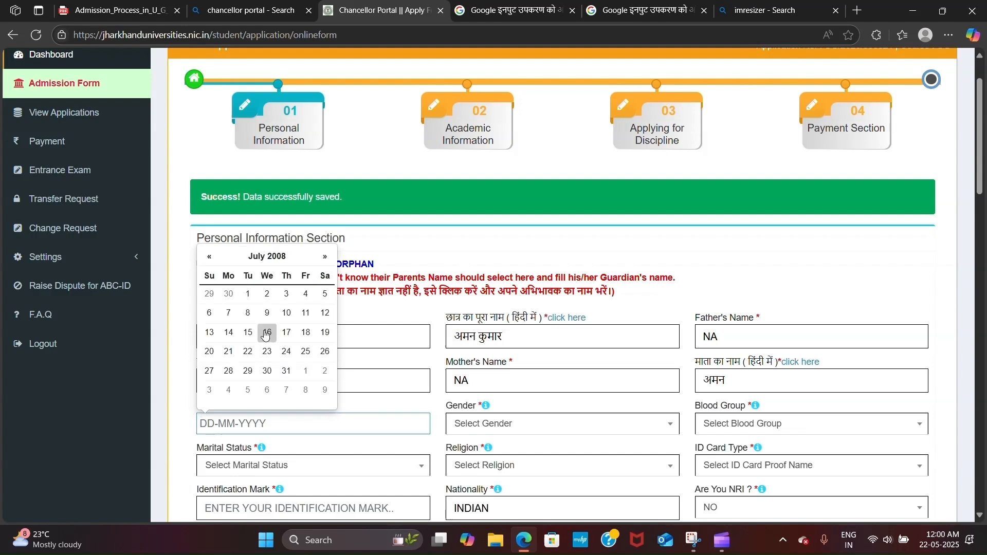
pyautogui.click(267, 333)
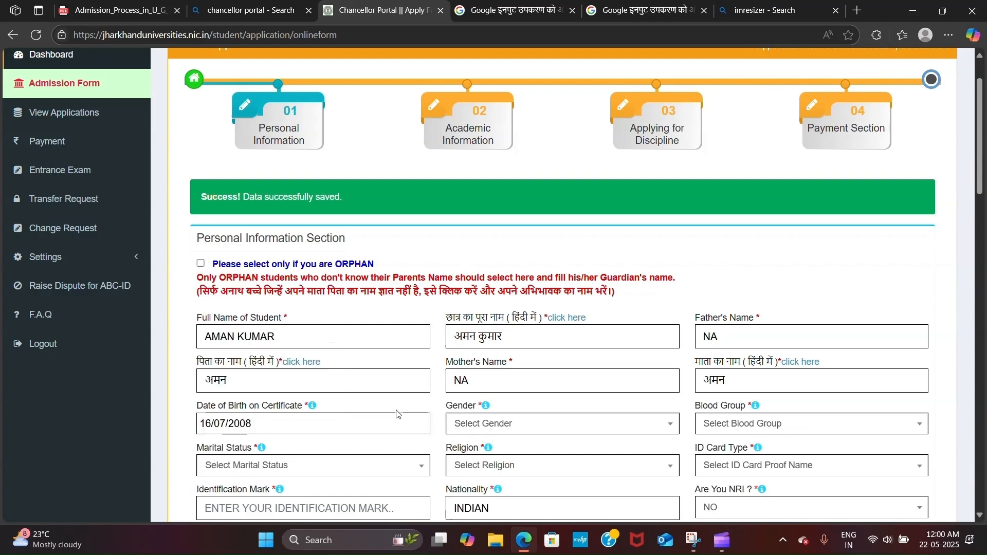
# - Set gender to Male and blood group to A+
pyautogui.click(525, 429)
pyautogui.click(480, 360)
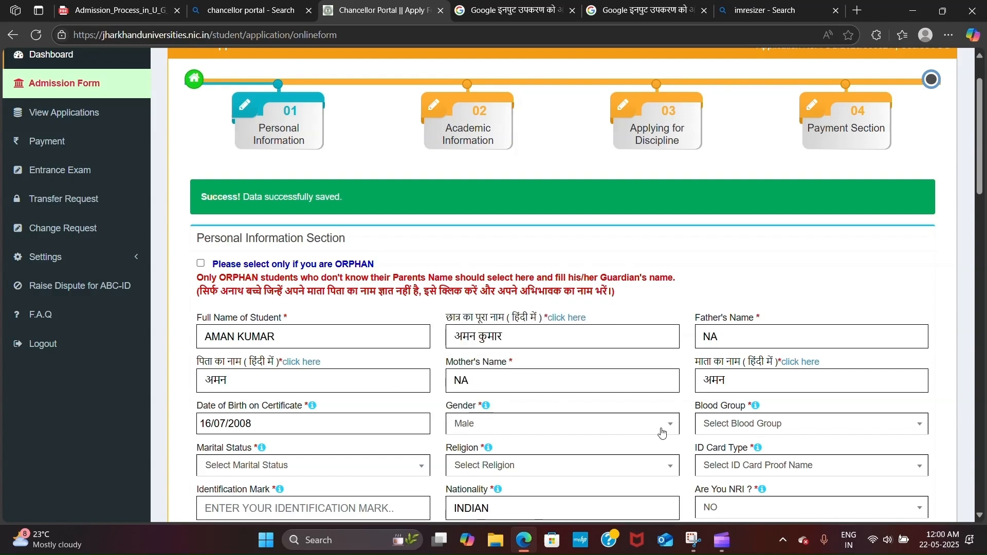
pyautogui.click(714, 425)
pyautogui.click(717, 325)
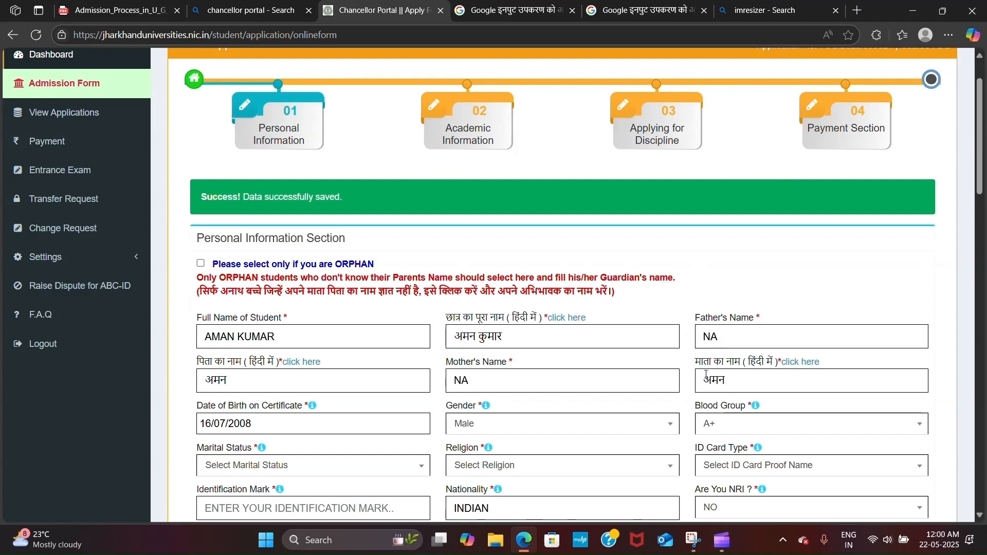
# - Set marital status to Un-Married and religion to Hinduism
pyautogui.scroll(-3, 340, 350)
pyautogui.click(328, 347)
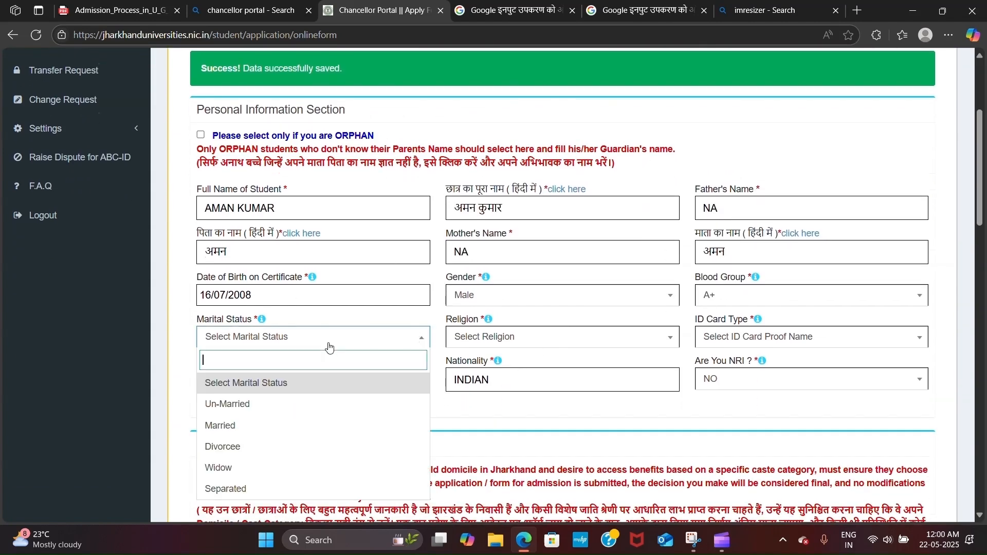
pyautogui.click(306, 409)
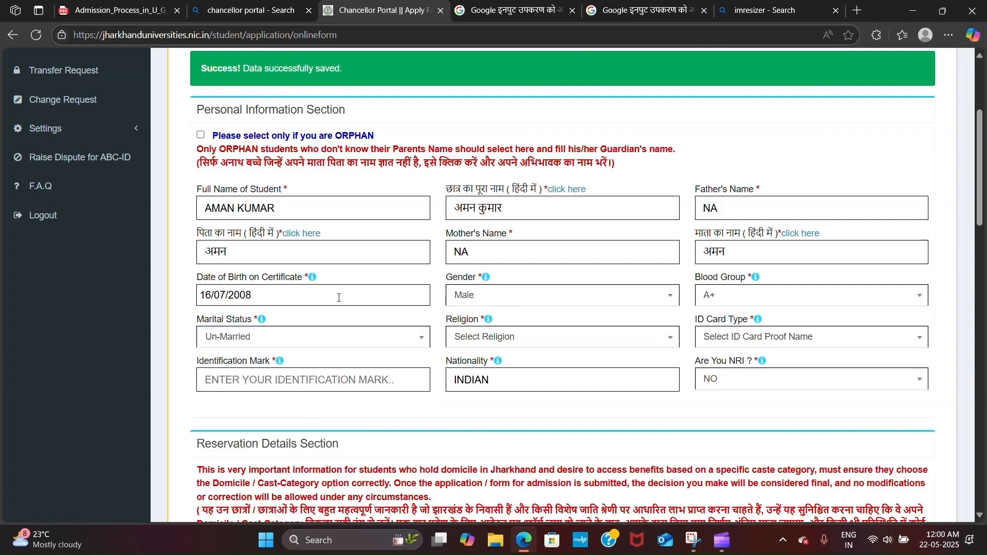
pyautogui.click(502, 340)
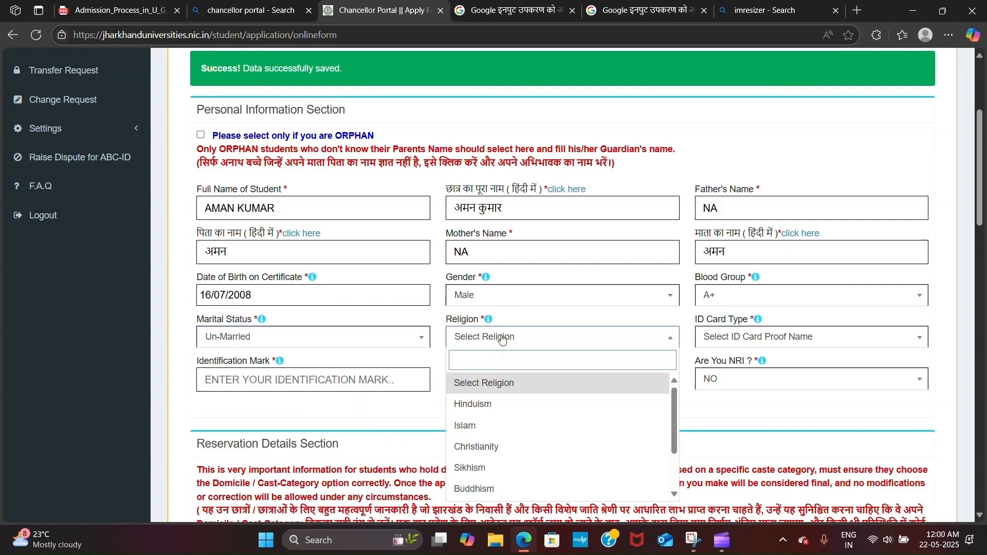
pyautogui.click(504, 407)
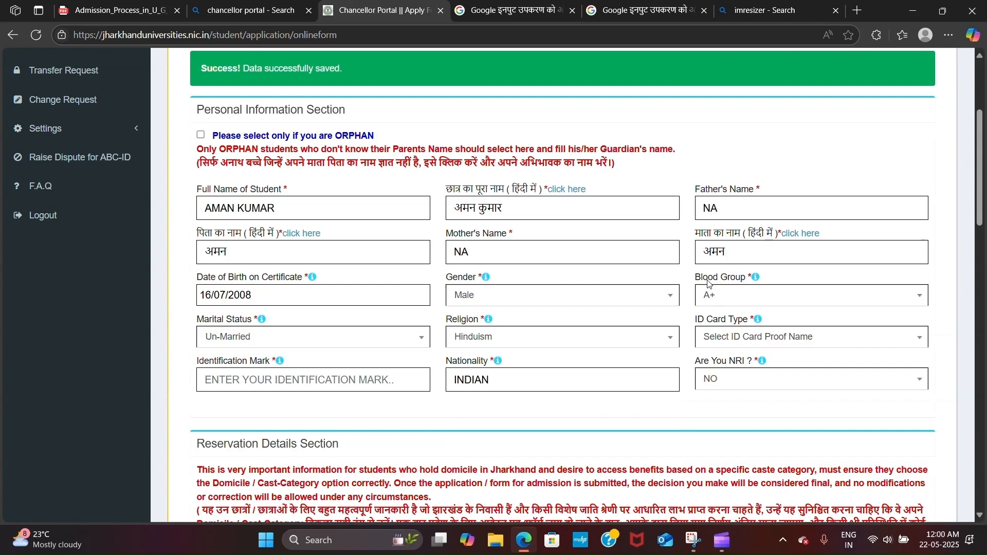
pyautogui.click(769, 343)
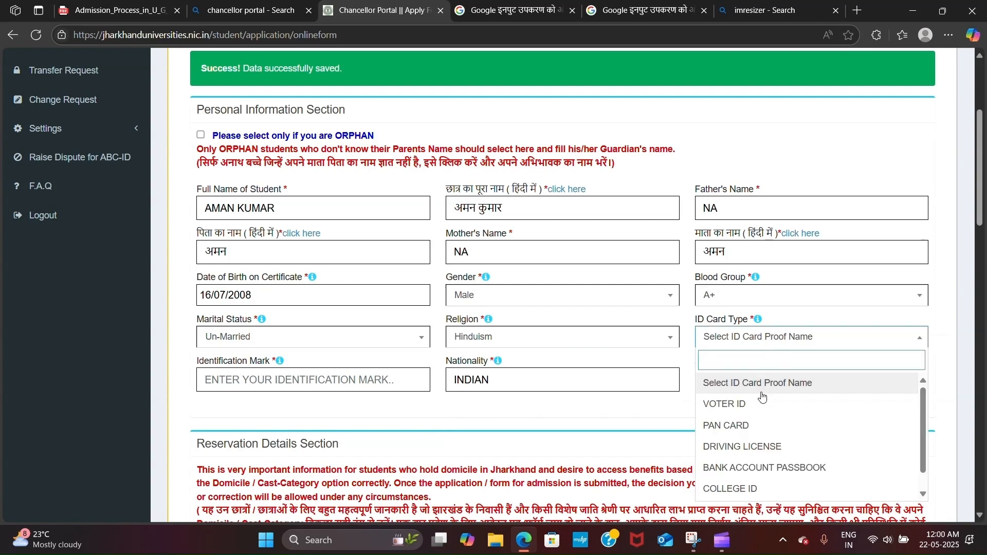
pyautogui.scroll(-1, 749, 492)
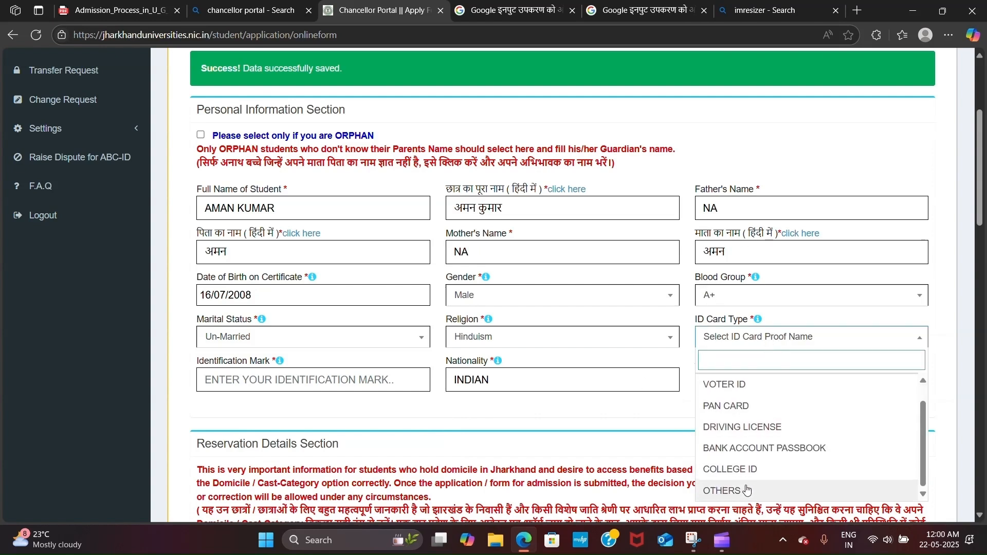
pyautogui.scroll(1, 740, 476)
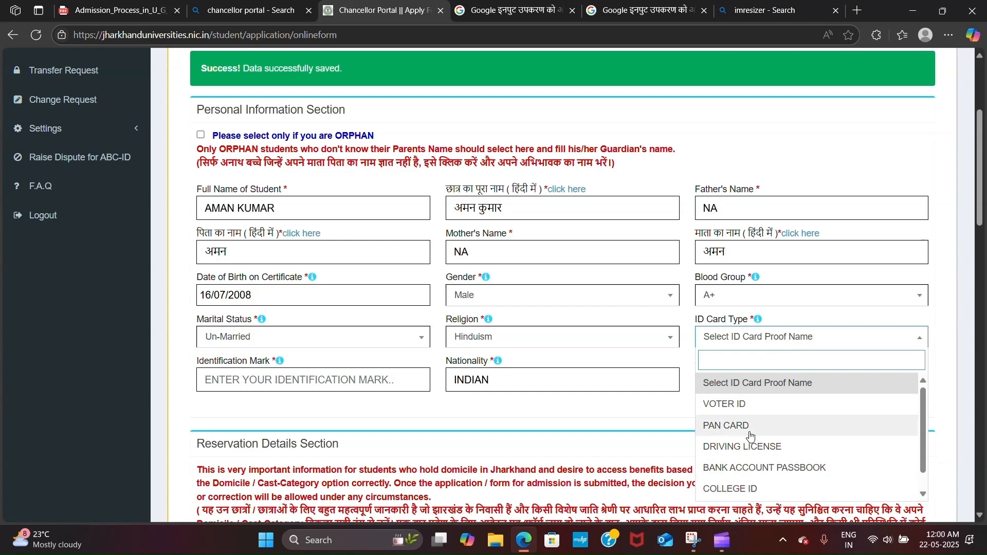
# - Set the ID card type to OTHERS (AADHAR CARD) and enter the card number
pyautogui.scroll(-1, 743, 482)
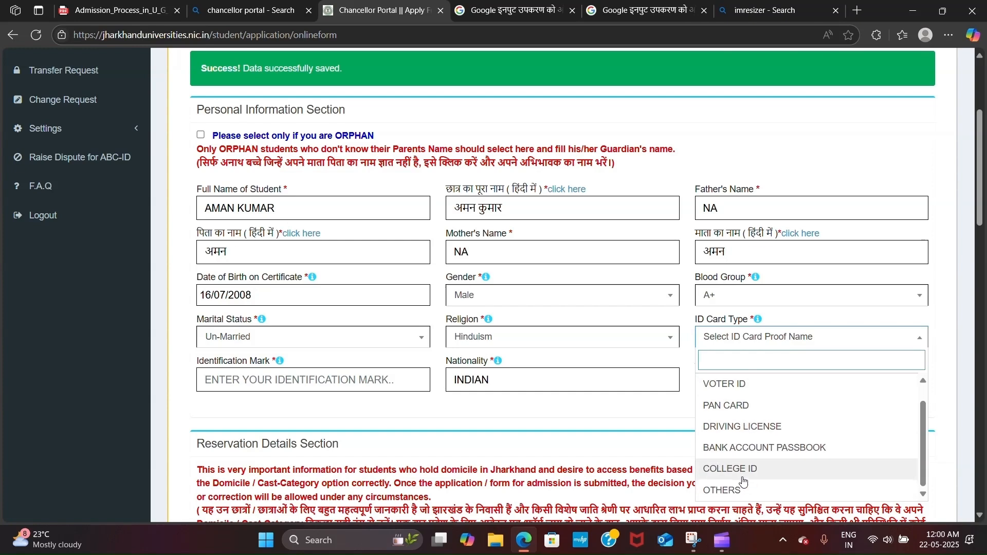
pyautogui.click(744, 491)
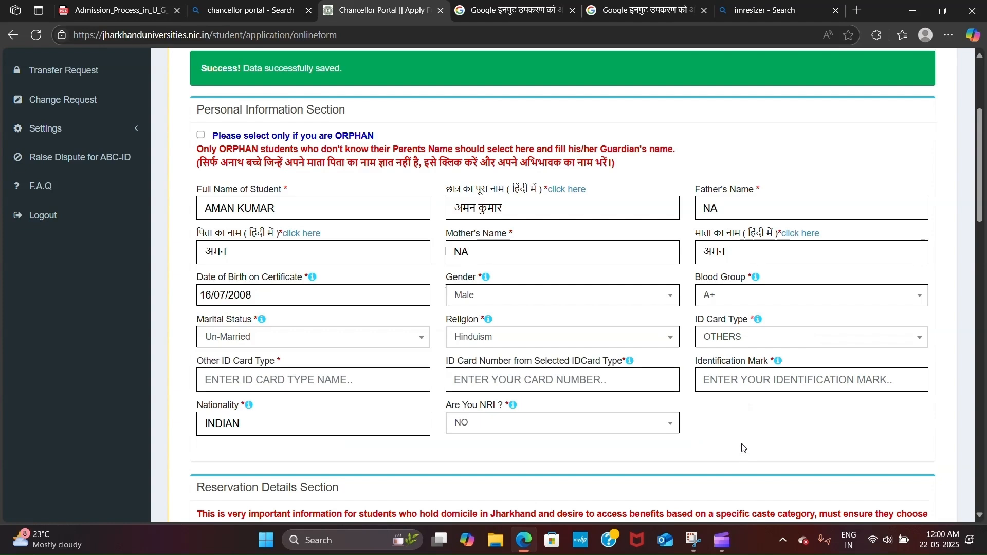
pyautogui.click(384, 380)
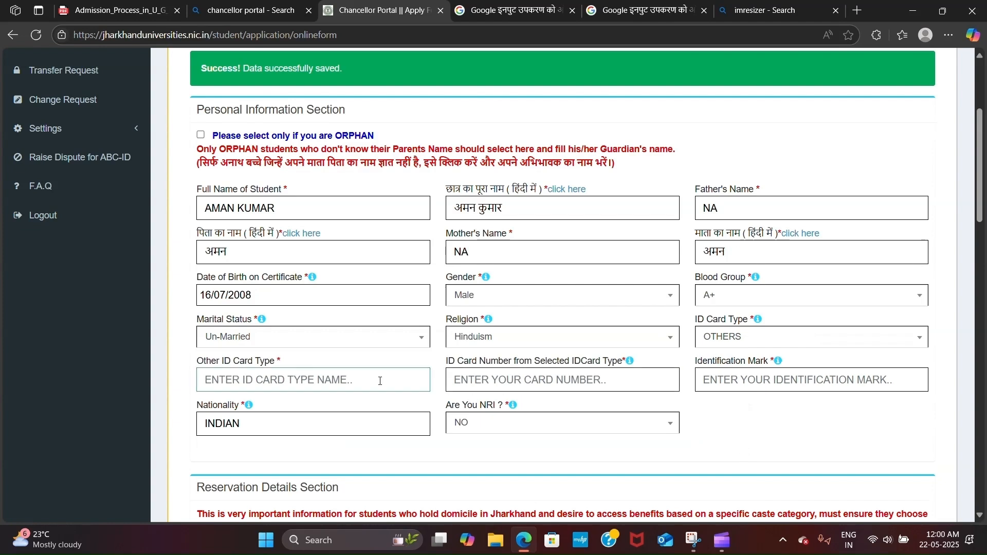
pyautogui.write('AAD')
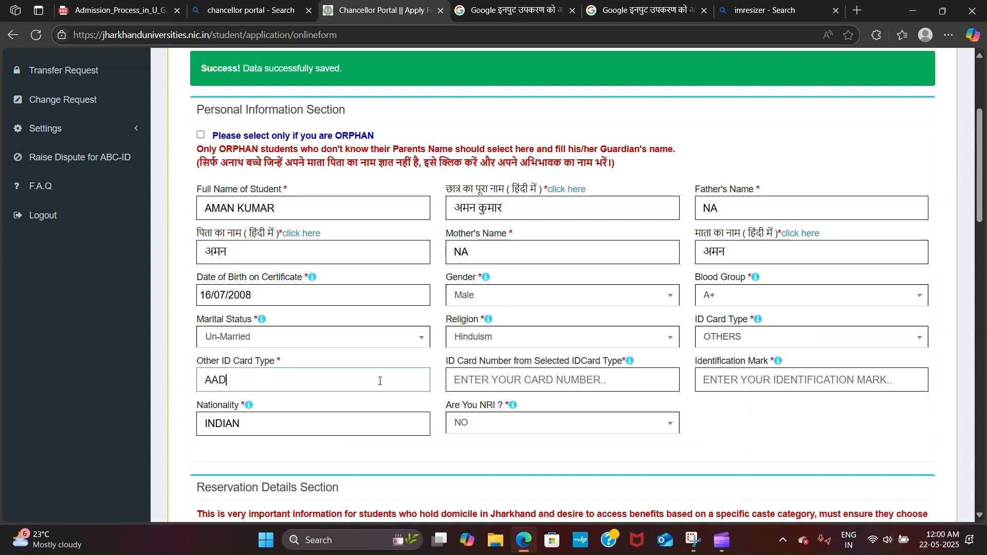
pyautogui.write('HAR CARD')
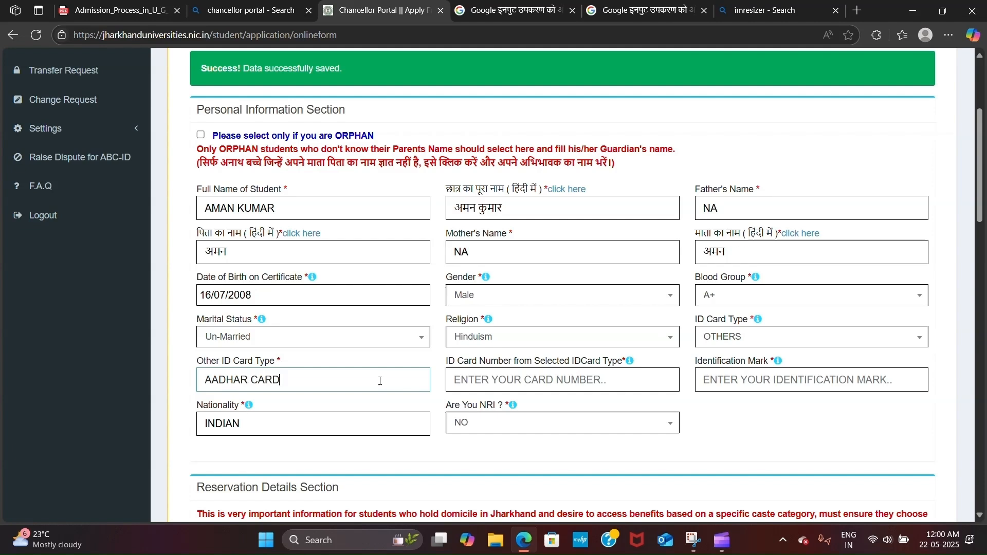
pyautogui.click(588, 381)
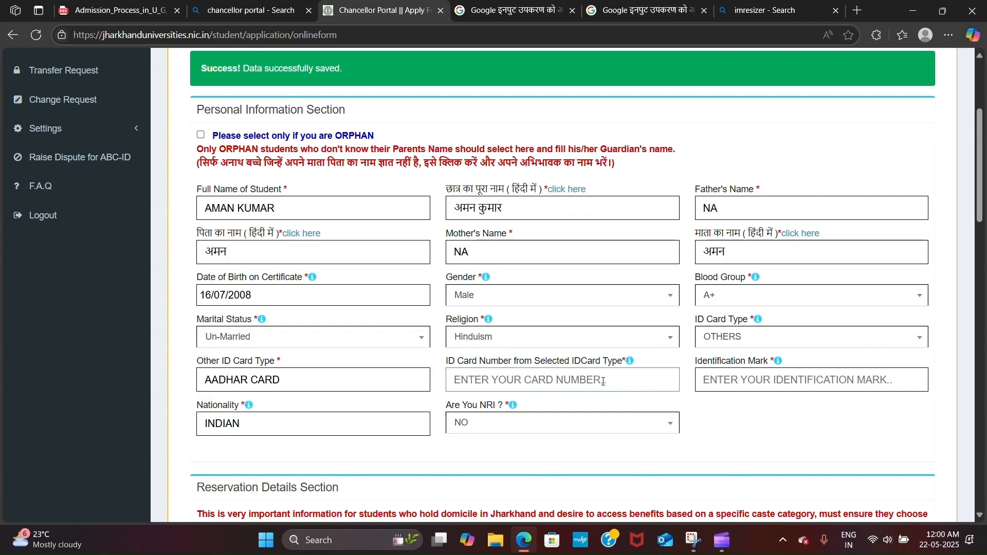
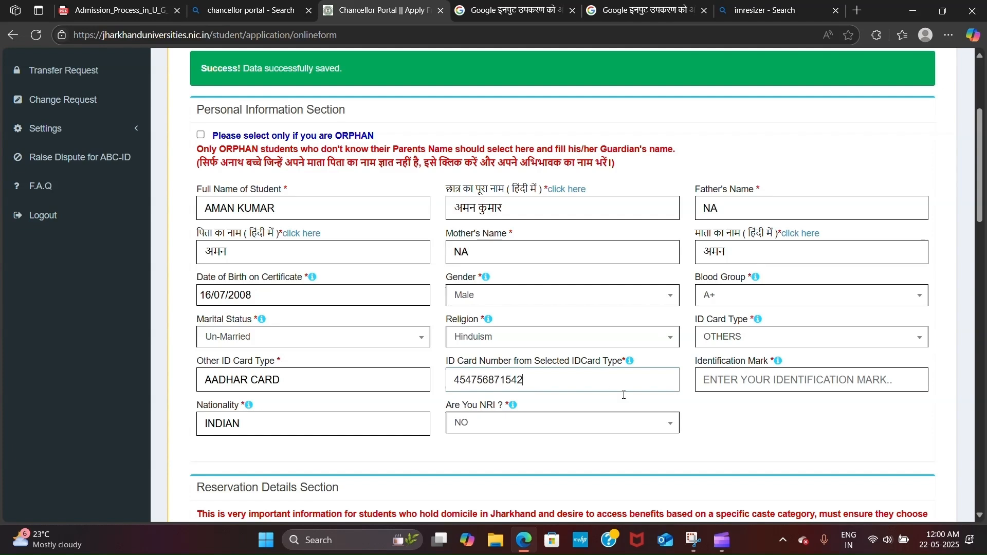
# - Record the identification mark as MOLE MARK NEAR PALM
pyautogui.click(746, 380)
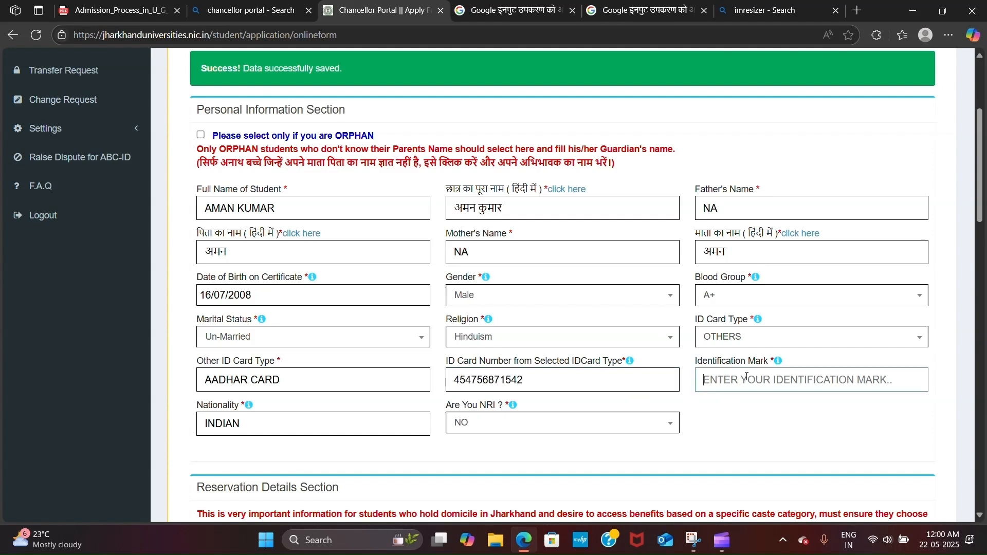
pyautogui.write('MOLE')
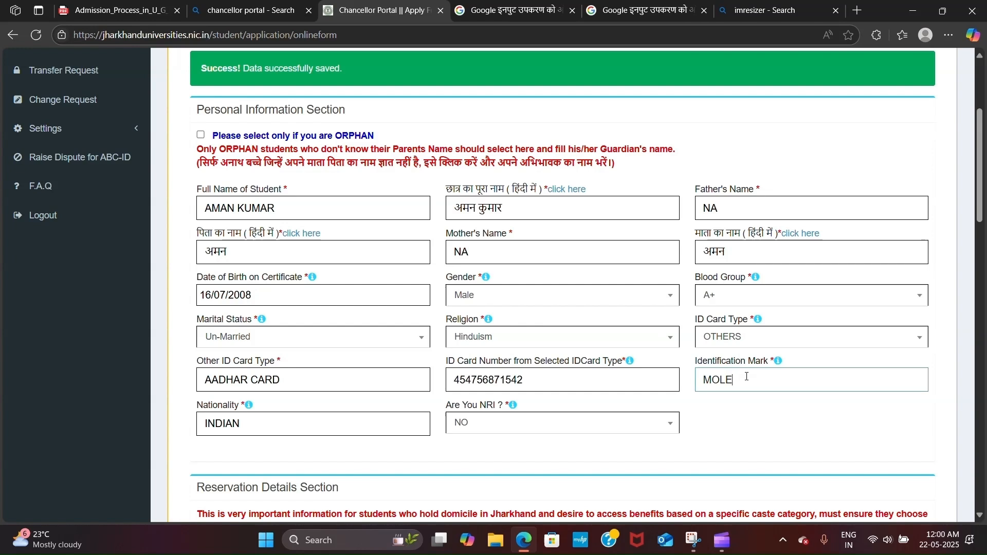
pyautogui.write(' MARK NEAR FINGER')
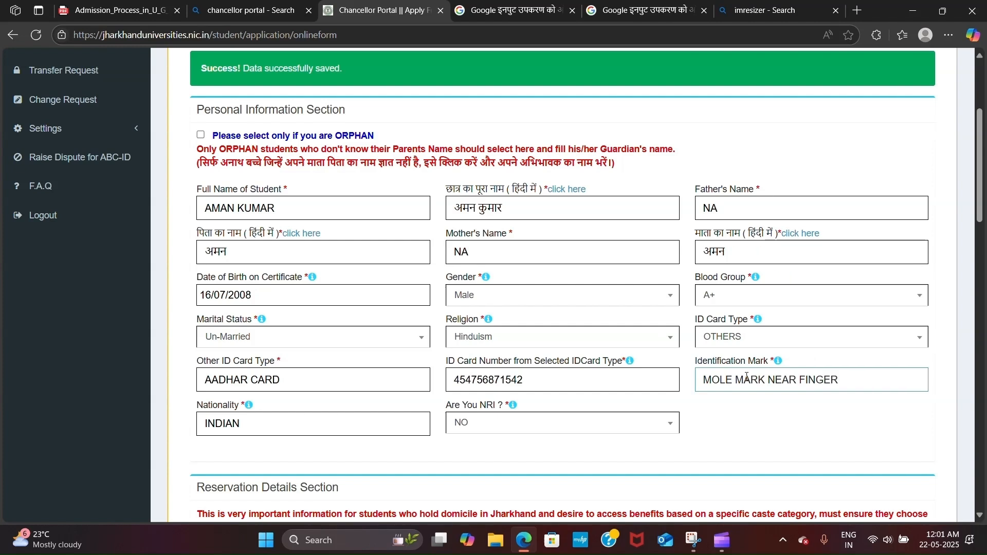
pyautogui.press('BackSpace')
pyautogui.press('BackSpace')
pyautogui.press('BackSpace')
pyautogui.press('BackSpace')
pyautogui.press('BackSpace')
pyautogui.press('BackSpace')
pyautogui.write('PALM')
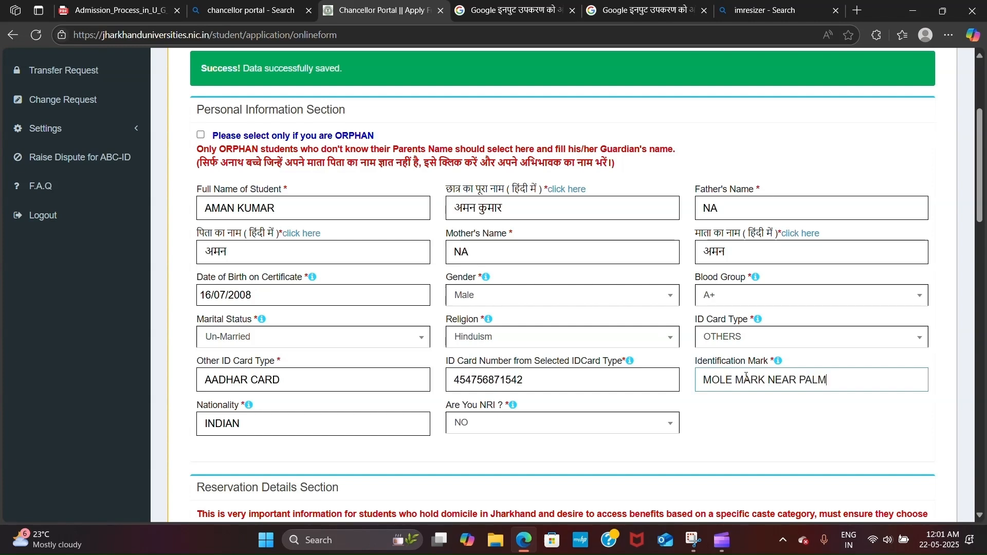
# - Set Jharkhand domicile to YES and caste category to BCI
pyautogui.scroll(-2, 585, 430)
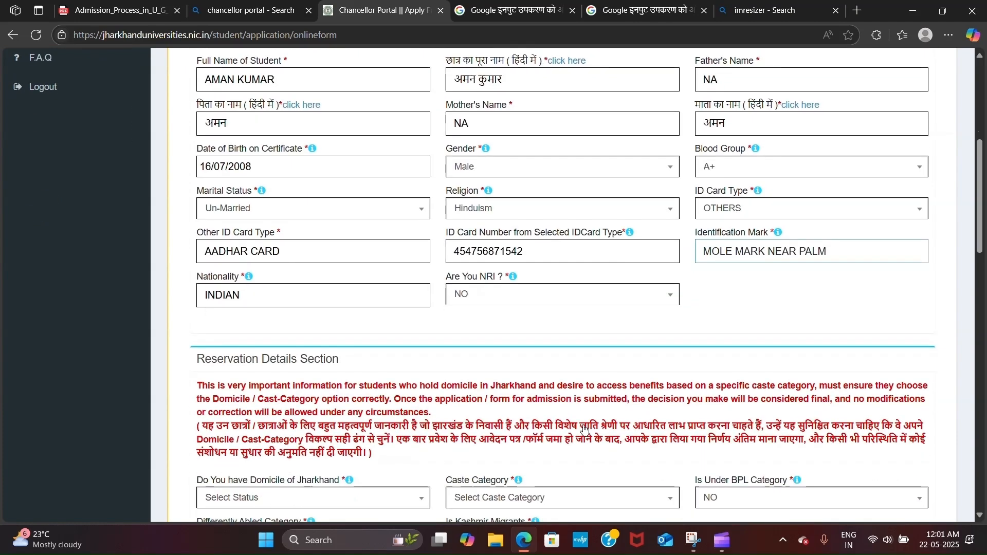
pyautogui.scroll(-2, 388, 323)
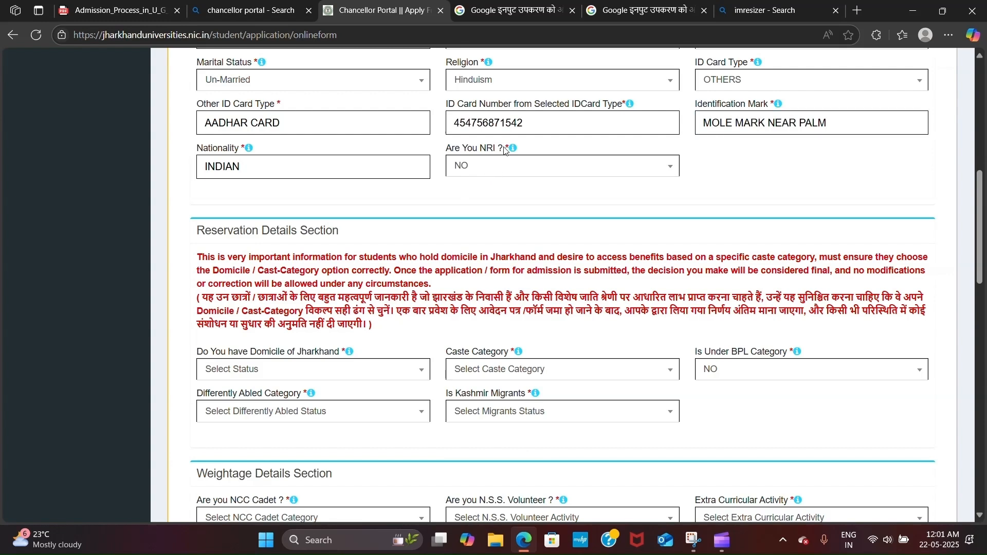
pyautogui.moveTo(511, 150)
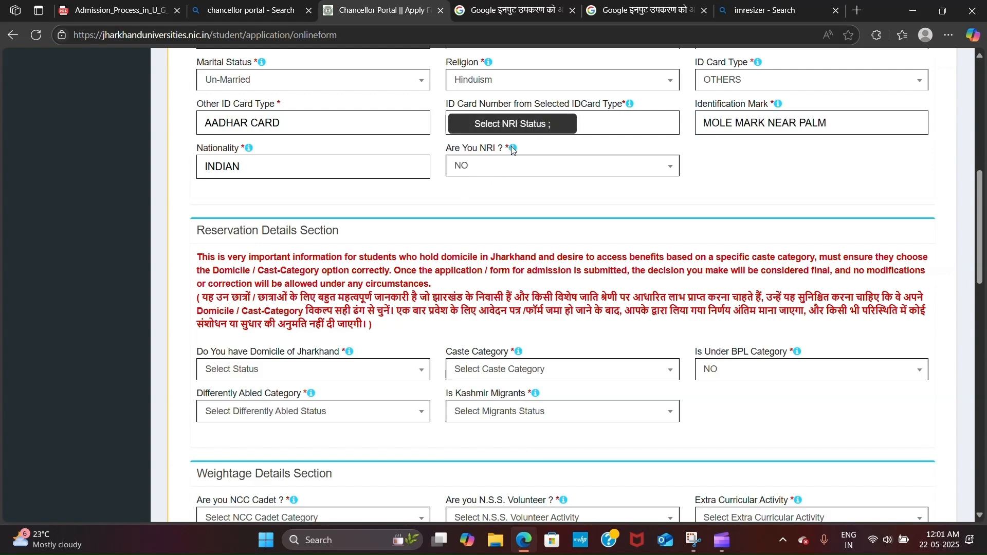
pyautogui.click(428, 16)
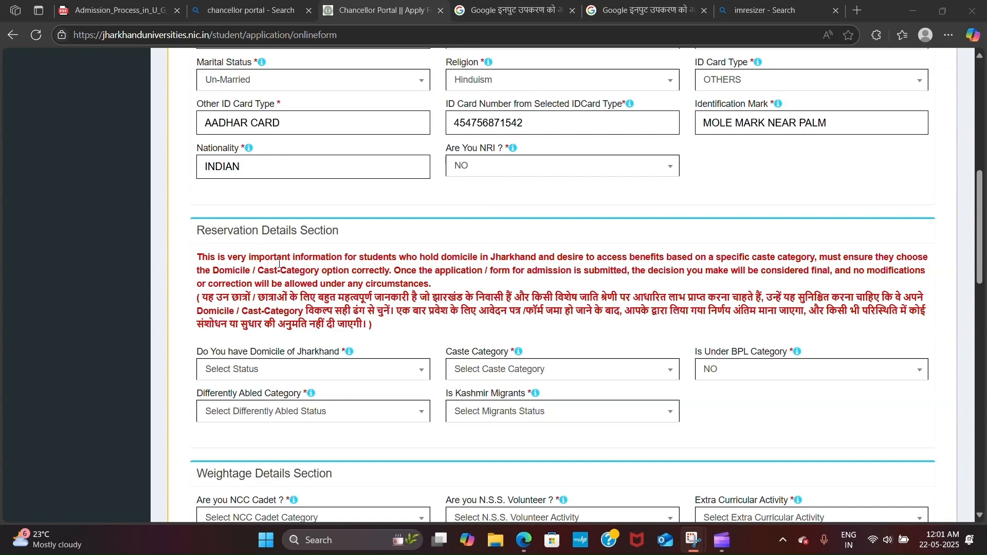
pyautogui.scroll(-1, 284, 267)
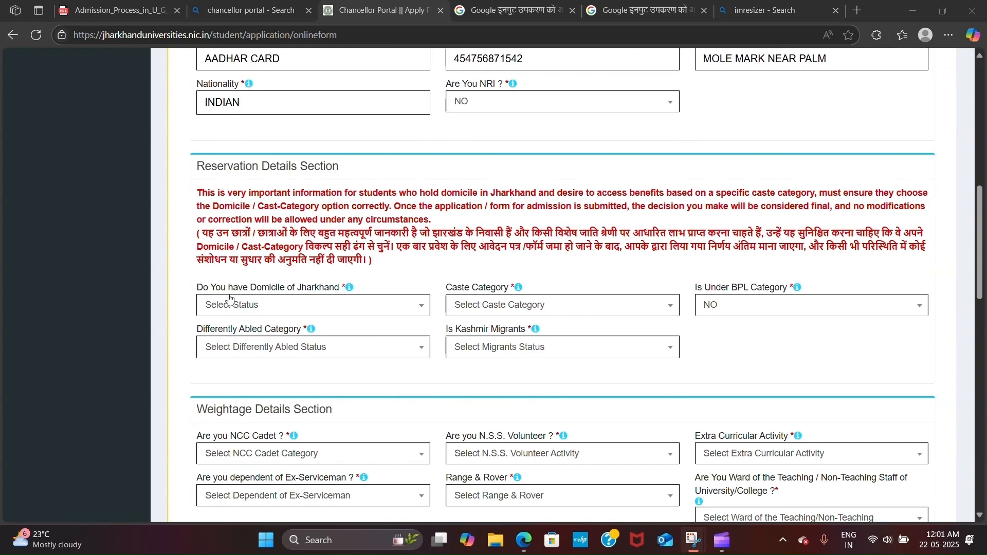
pyautogui.click(310, 305)
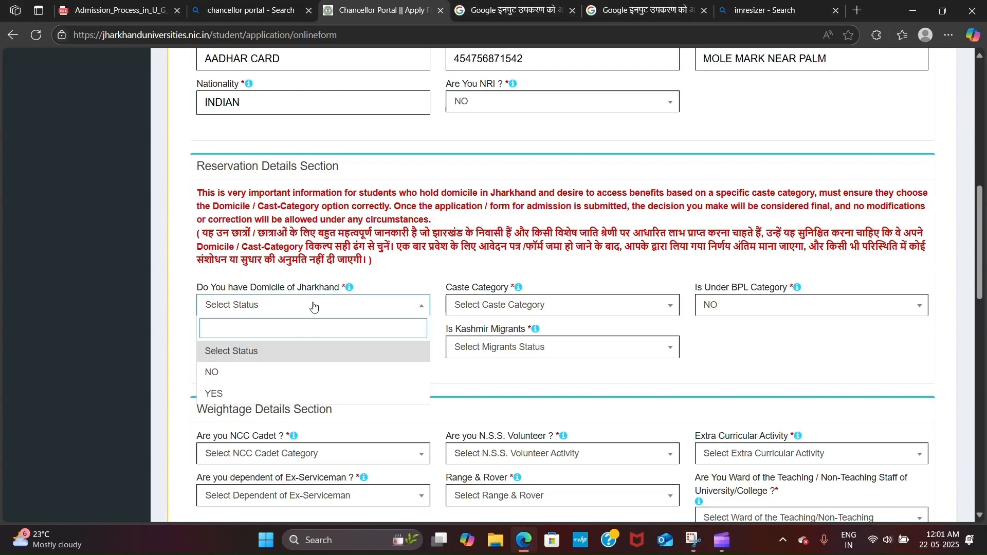
pyautogui.click(282, 395)
pyautogui.click(498, 307)
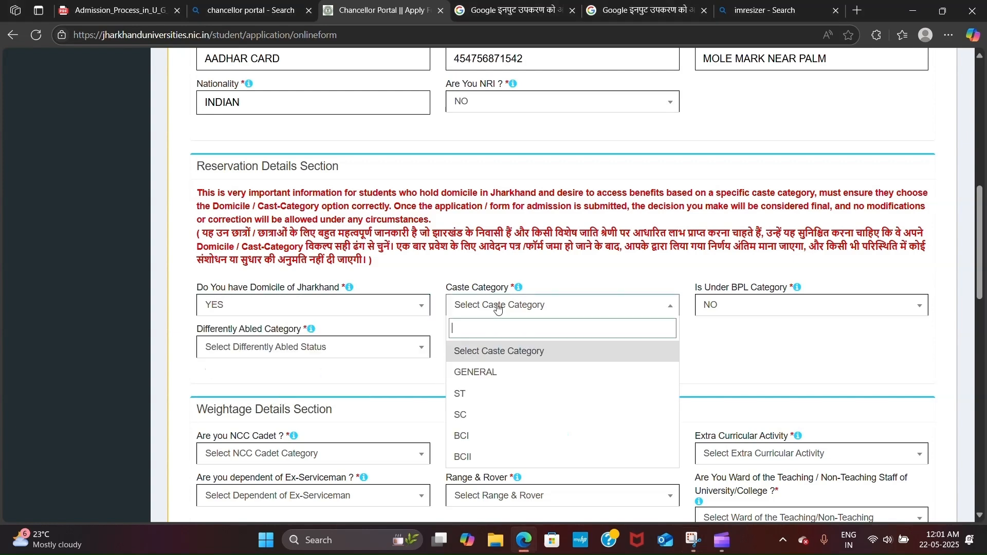
pyautogui.click(486, 435)
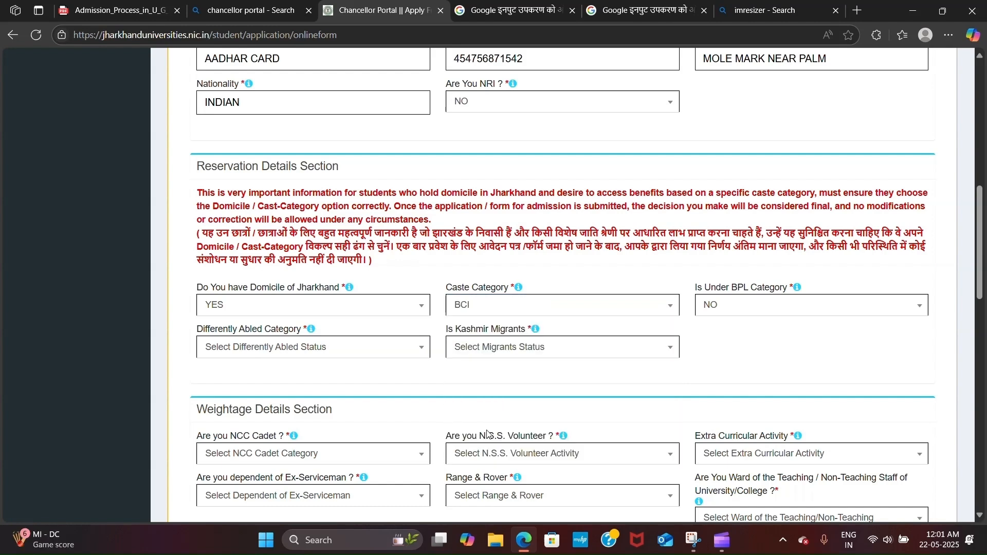
# - Answer NO for BPL, differently abled and Kashmir migrants
pyautogui.click(740, 309)
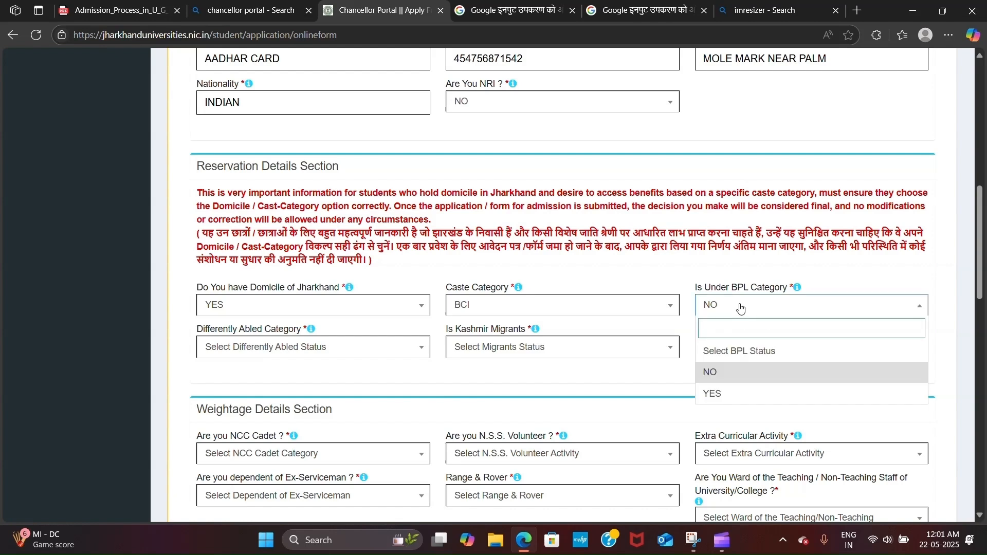
pyautogui.click(741, 309)
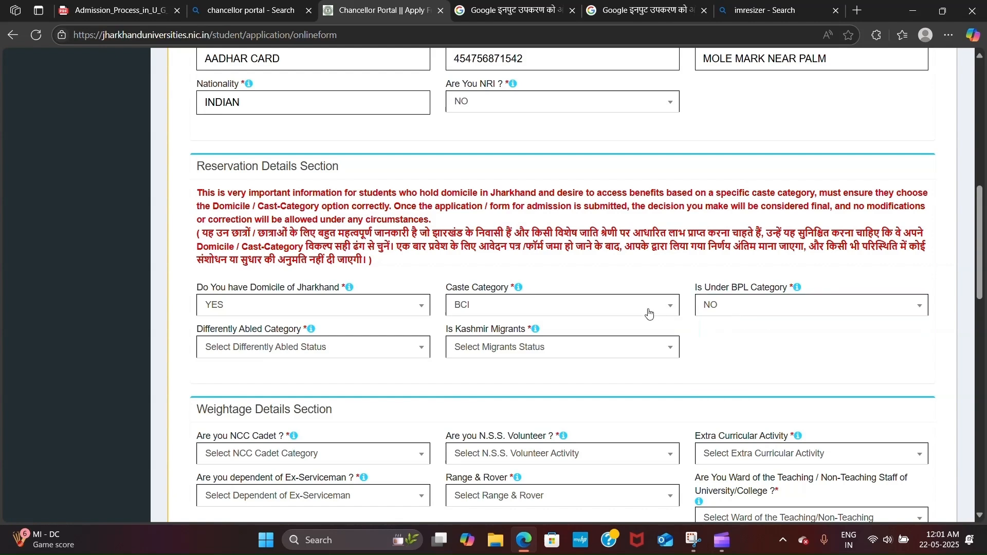
pyautogui.click(347, 352)
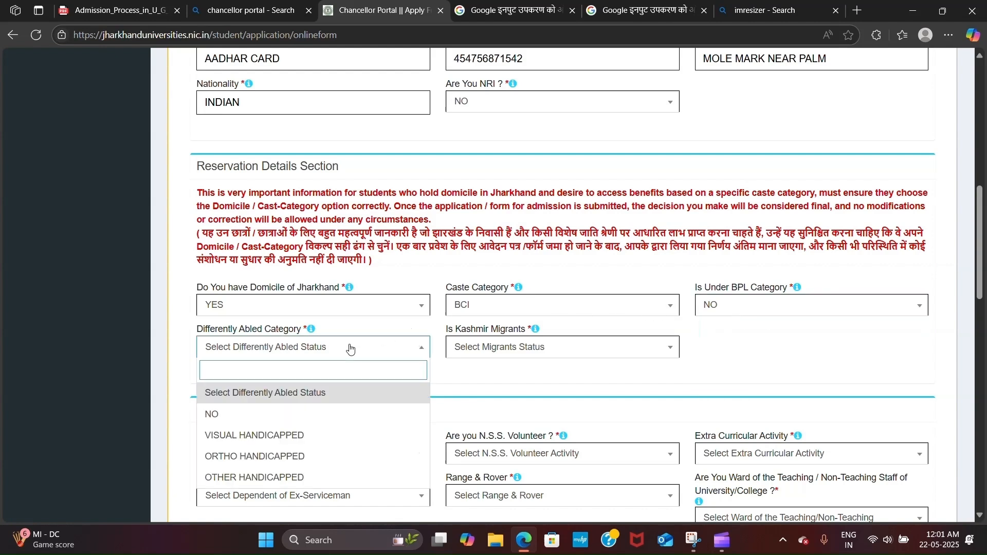
pyautogui.click(329, 414)
pyautogui.click(496, 353)
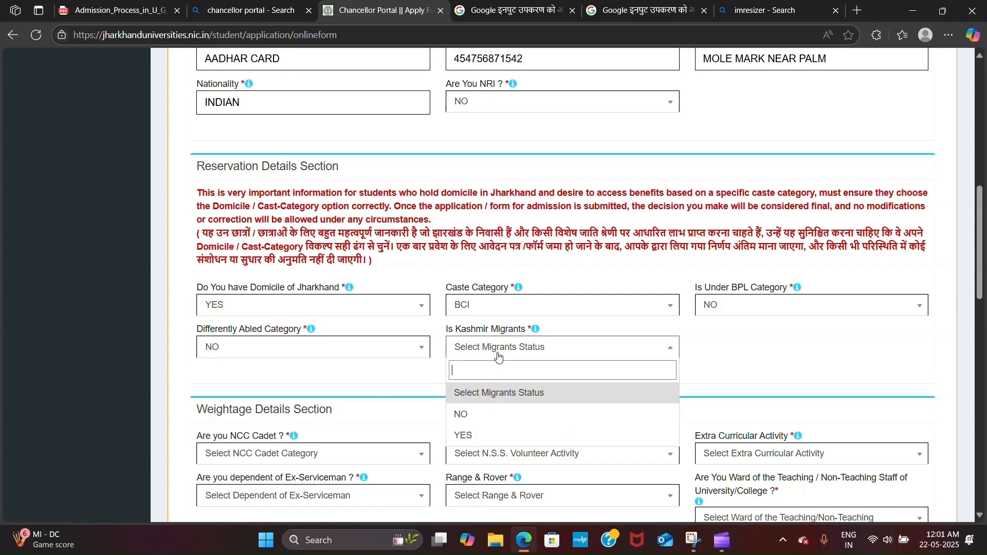
pyautogui.click(494, 411)
pyautogui.scroll(-2, 485, 403)
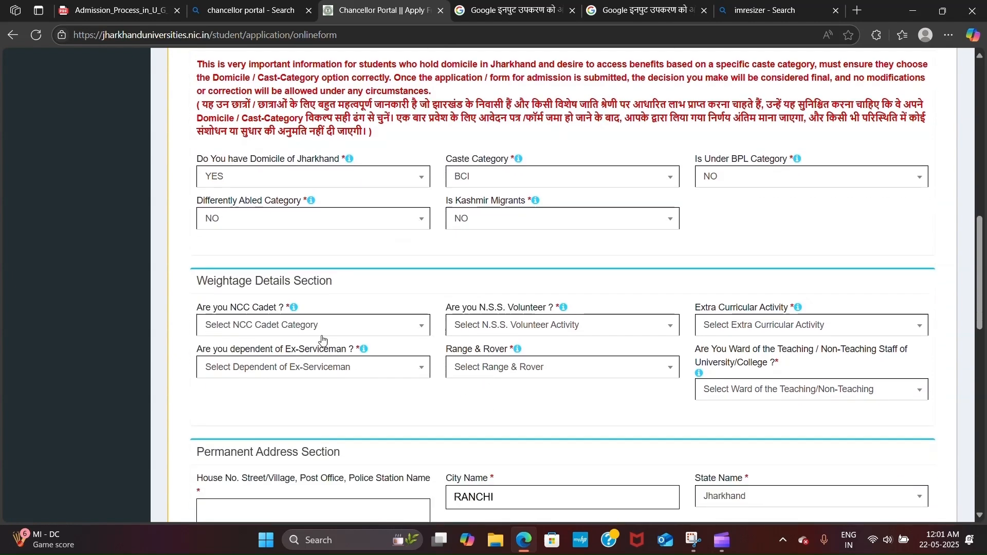
# - Set NCC cadet, N.S.S. volunteer and extra-curricular activity to NO
pyautogui.click(324, 326)
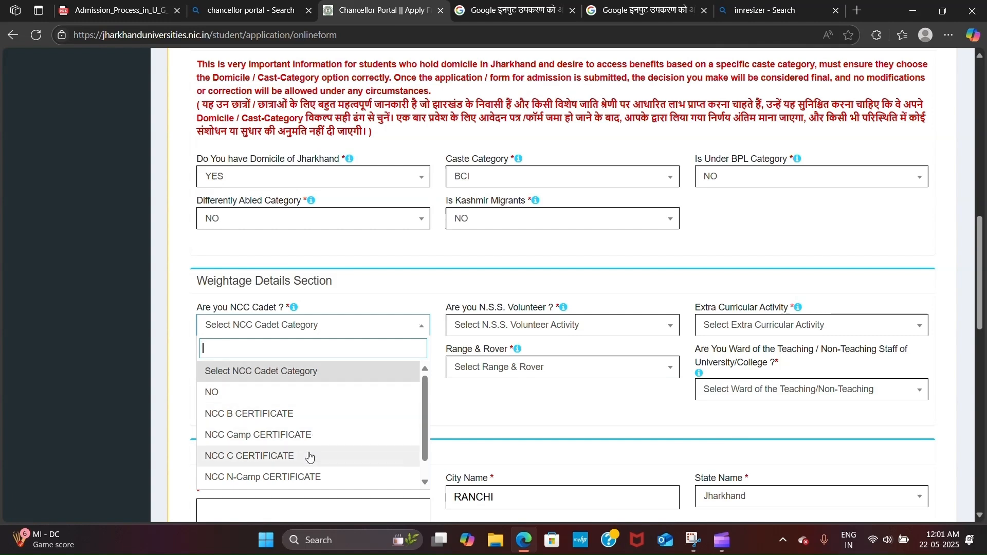
pyautogui.click(301, 417)
pyautogui.click(322, 328)
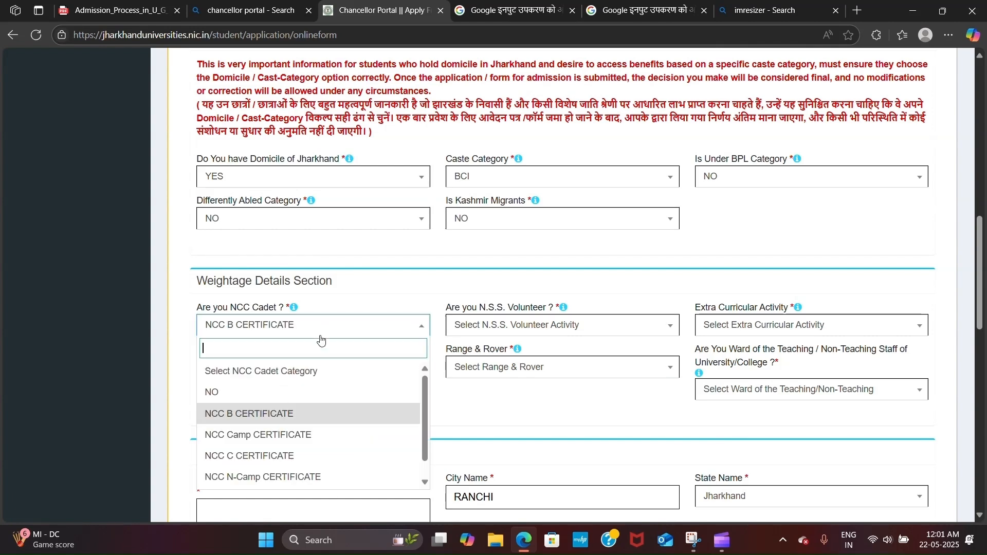
pyautogui.click(311, 394)
pyautogui.click(561, 329)
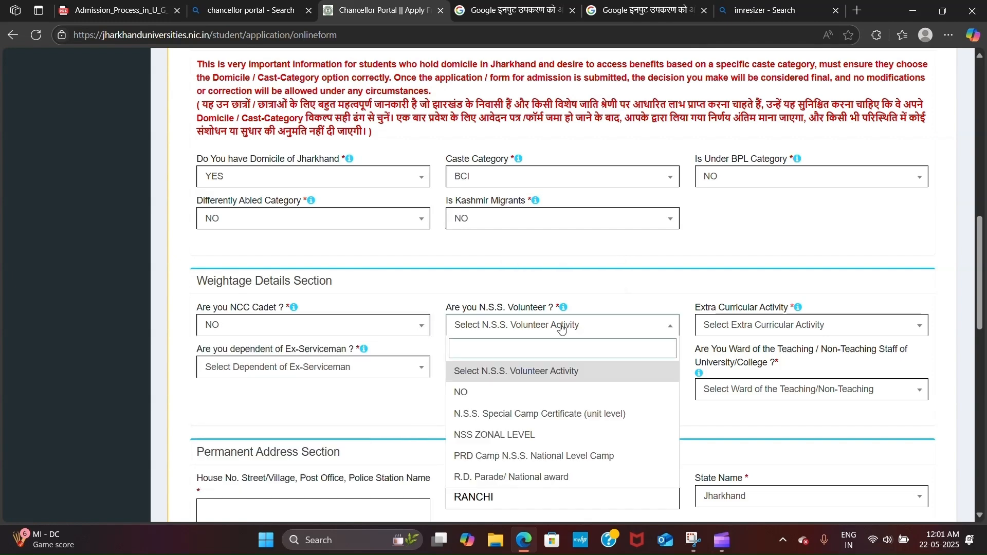
pyautogui.click(540, 394)
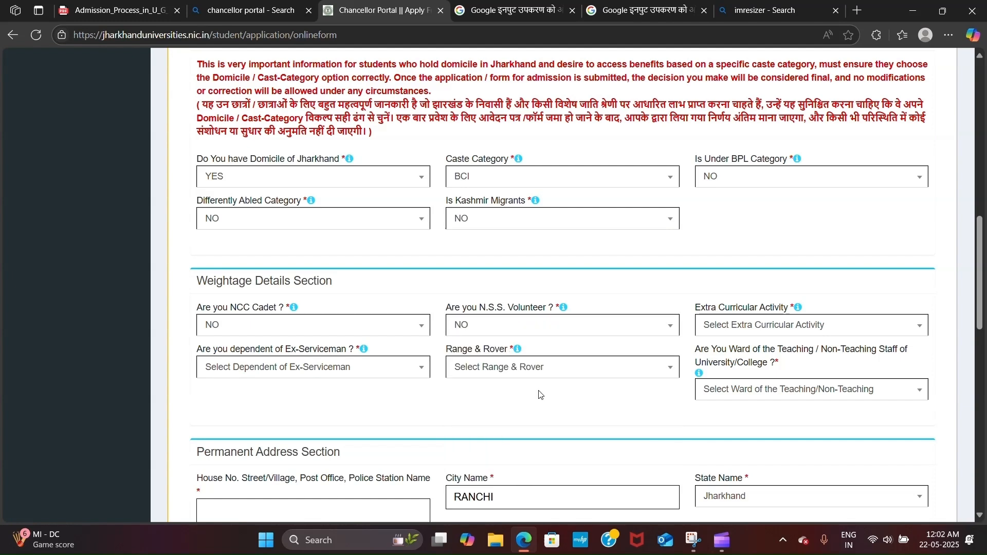
pyautogui.click(712, 334)
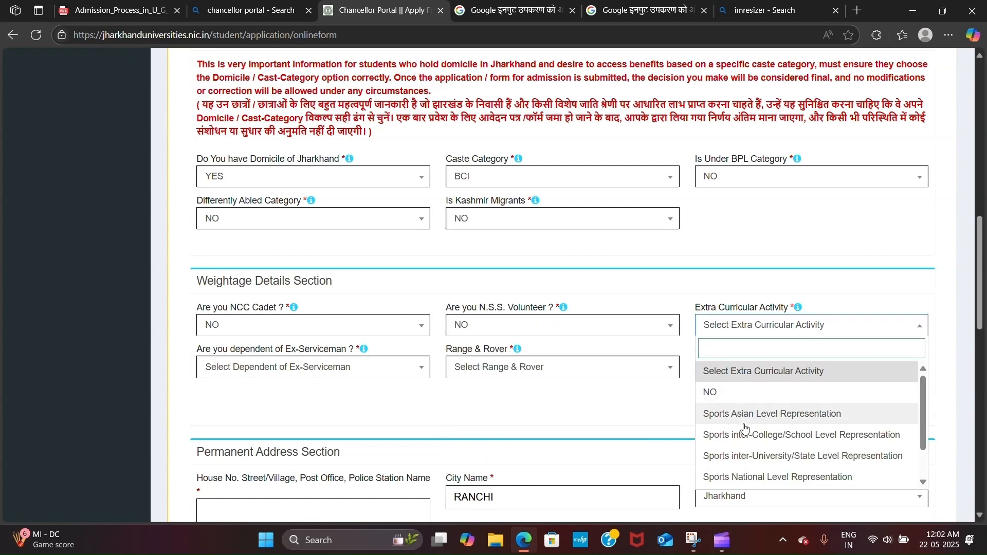
pyautogui.scroll(-2, 745, 435)
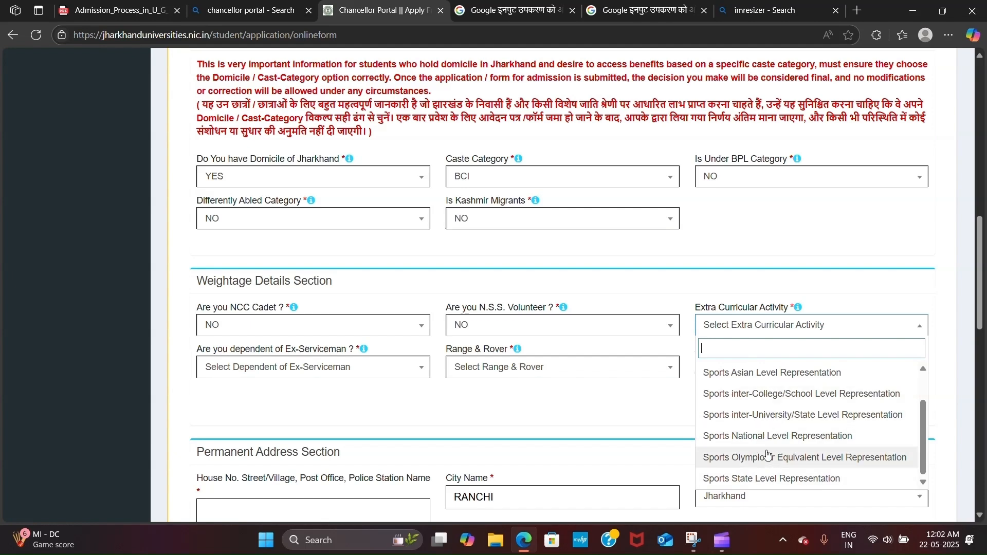
pyautogui.scroll(2, 764, 411)
pyautogui.click(714, 395)
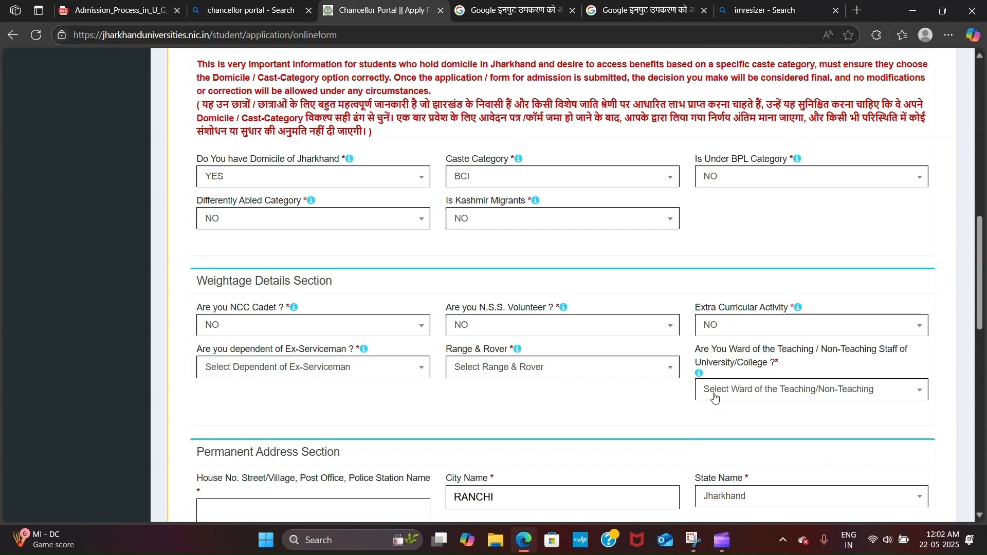
# - Set ex-serviceman dependent, Range & Rover and teaching/non-teaching staff ward to NO
pyautogui.click(411, 376)
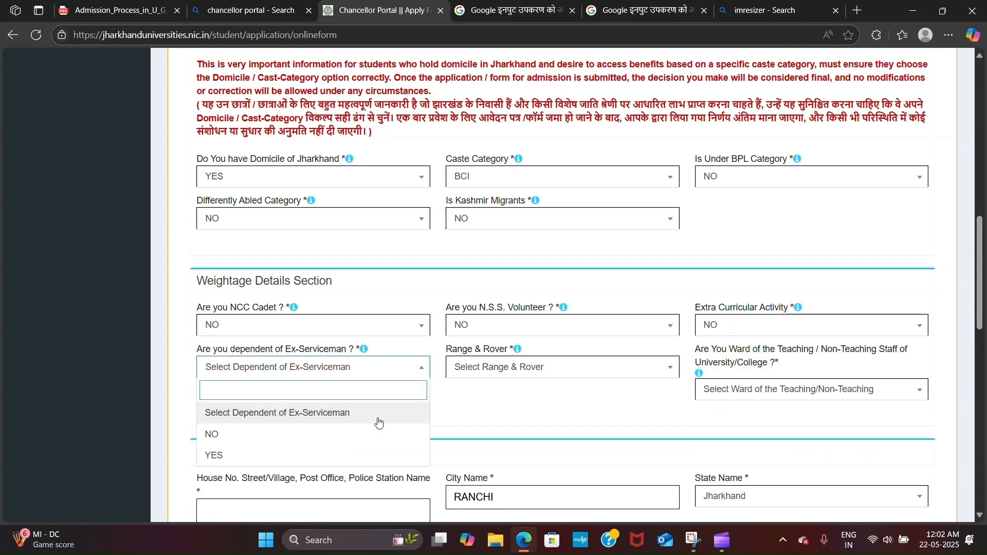
pyautogui.click(370, 436)
pyautogui.click(576, 371)
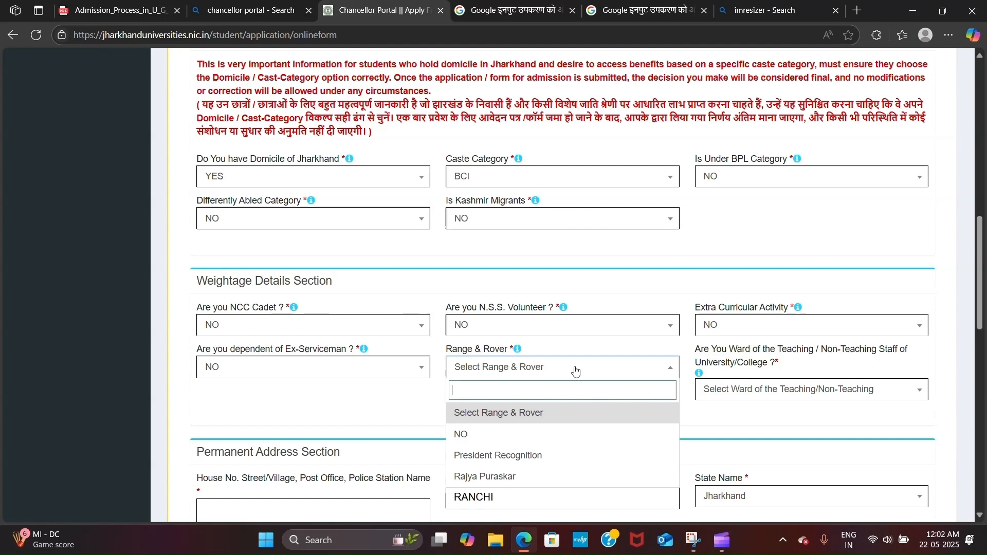
pyautogui.click(556, 435)
pyautogui.scroll(-1, 699, 375)
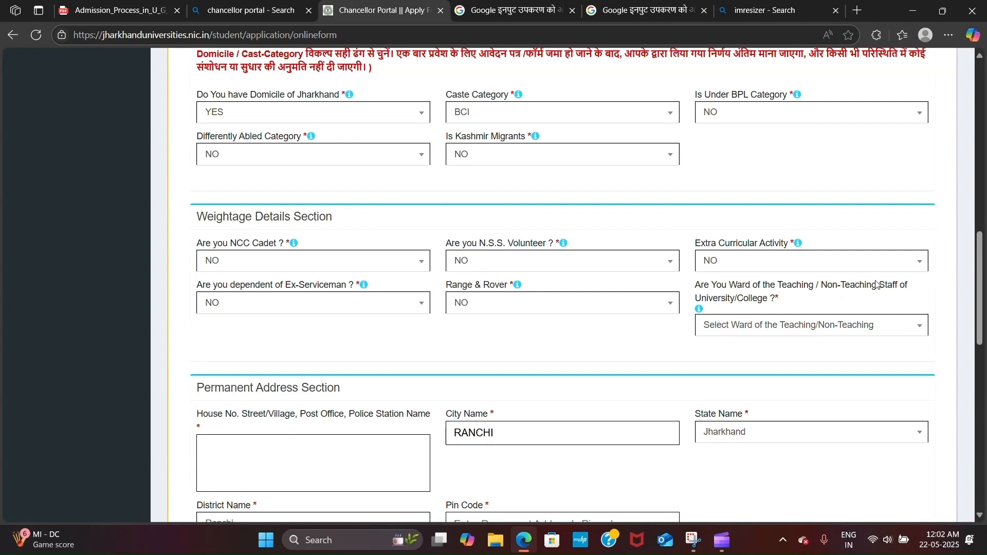
pyautogui.click(762, 326)
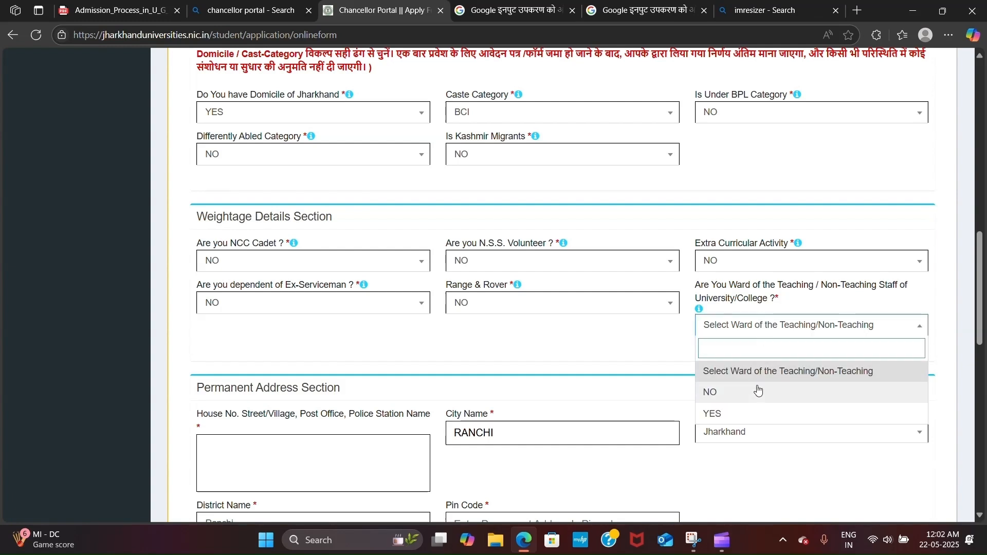
pyautogui.click(754, 414)
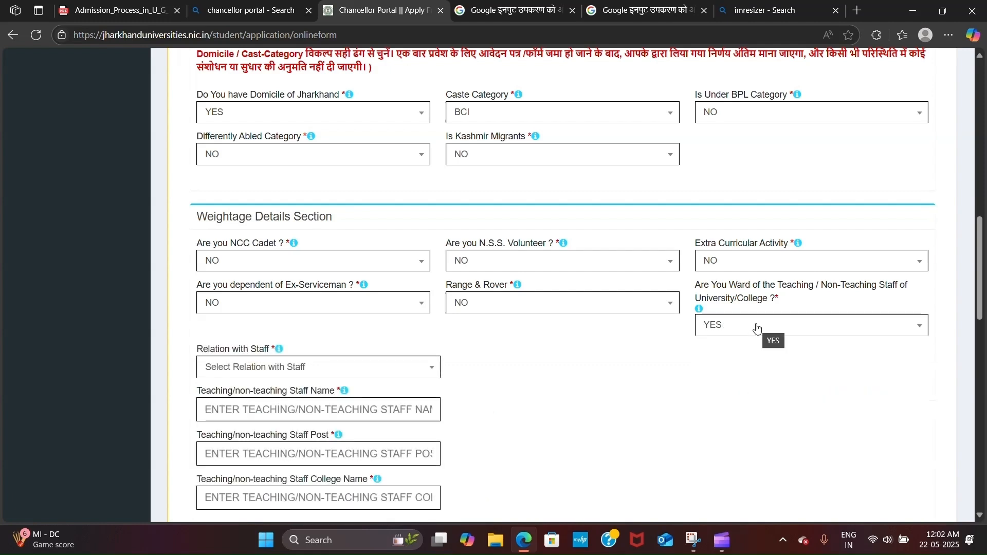
pyautogui.scroll(-1, 465, 377)
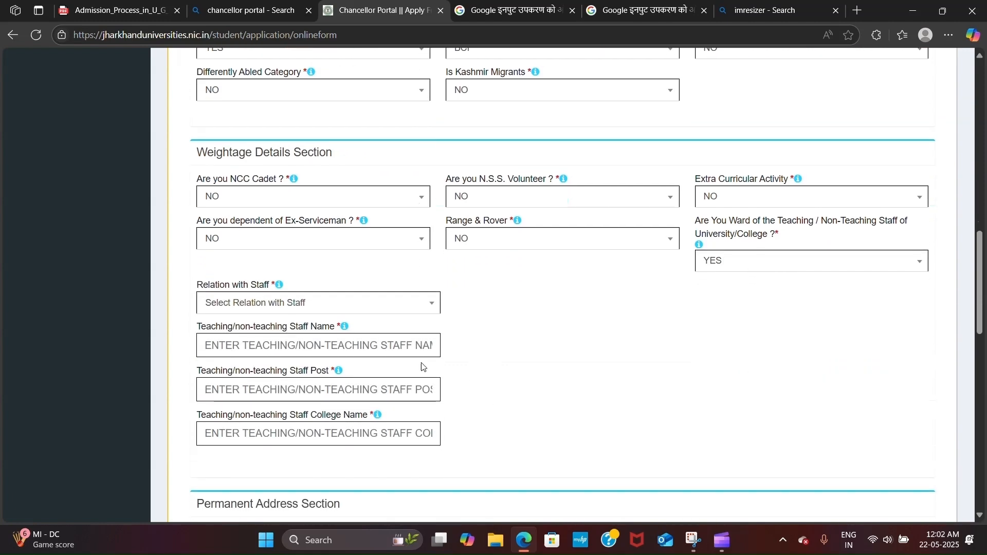
pyautogui.click(766, 265)
pyautogui.click(724, 327)
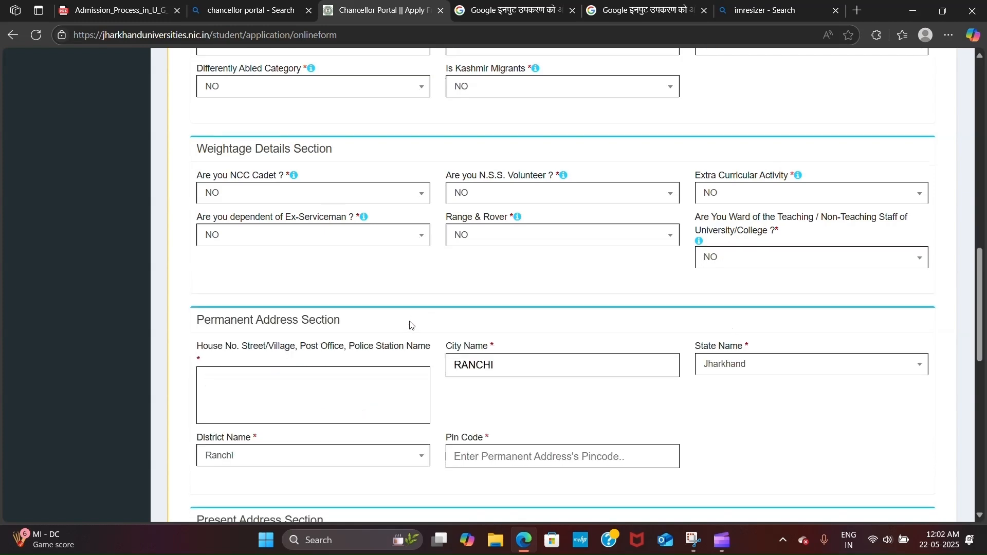
pyautogui.scroll(-2, 410, 324)
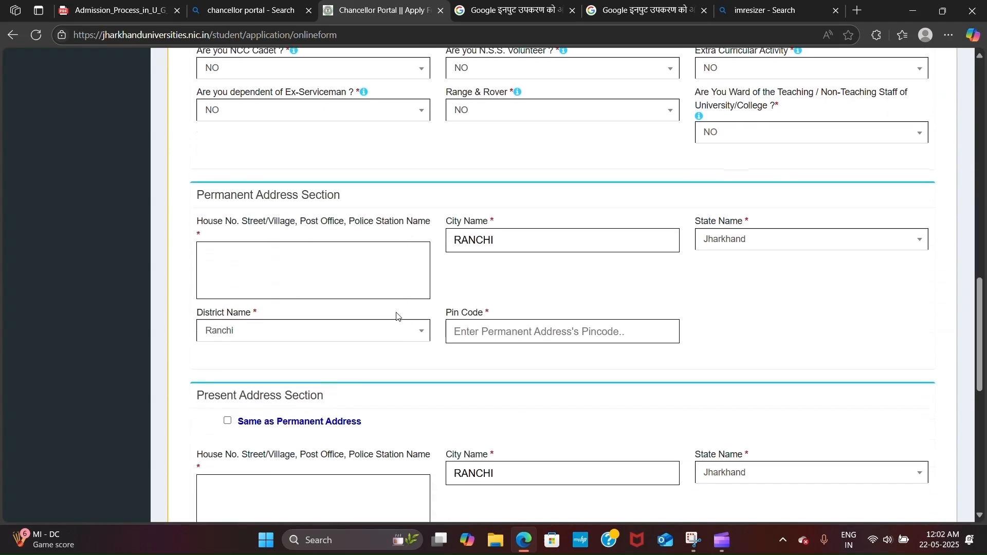
# - Enter NA and the pin code for the permanent address, then tick Same as Permanent Address
pyautogui.click(377, 267)
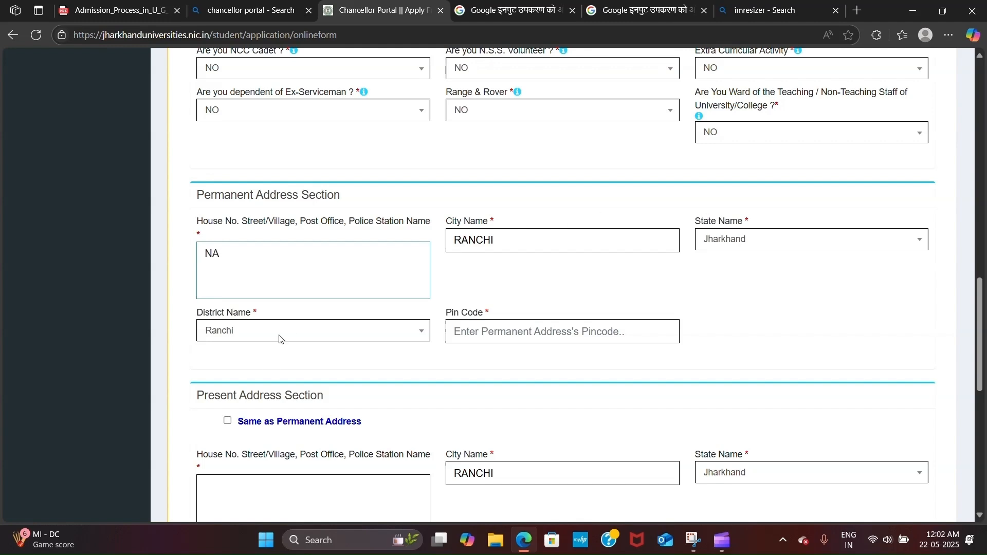
pyautogui.click(461, 328)
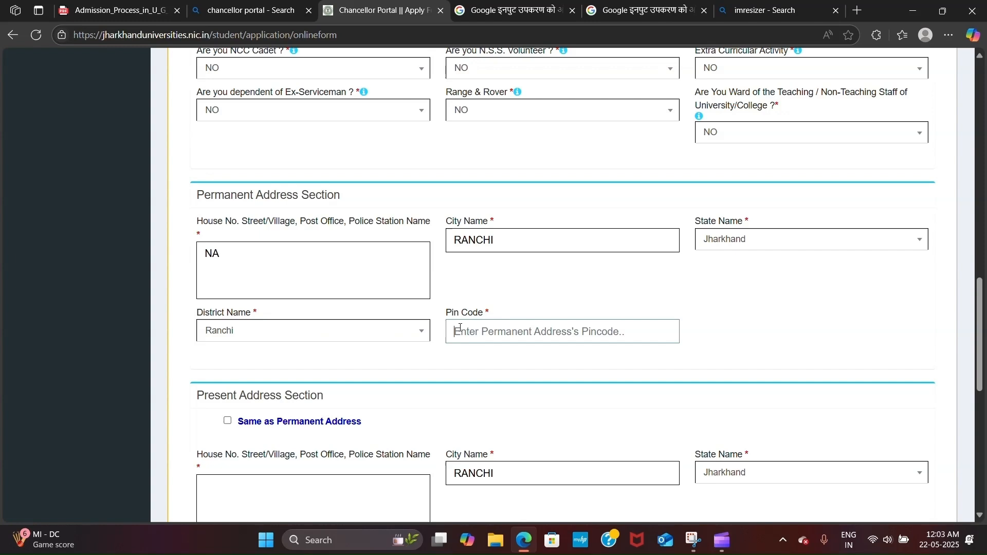
pyautogui.write('8')
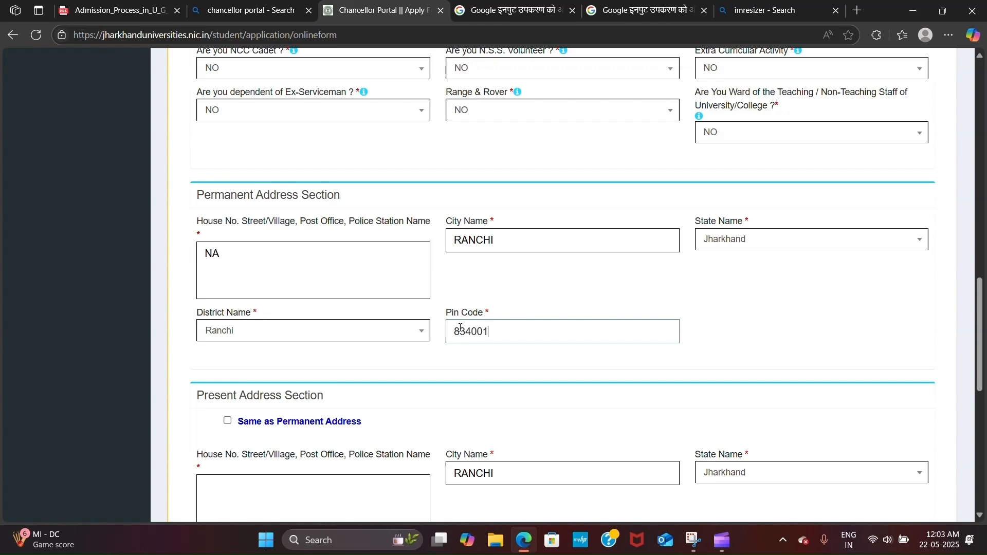
pyautogui.write('34001')
pyautogui.scroll(-4, 460, 327)
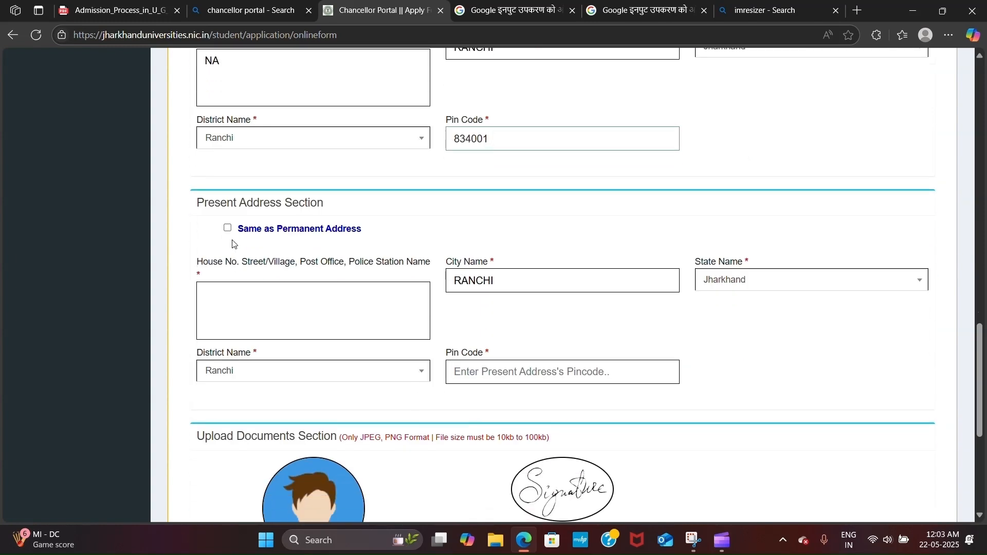
pyautogui.click(228, 232)
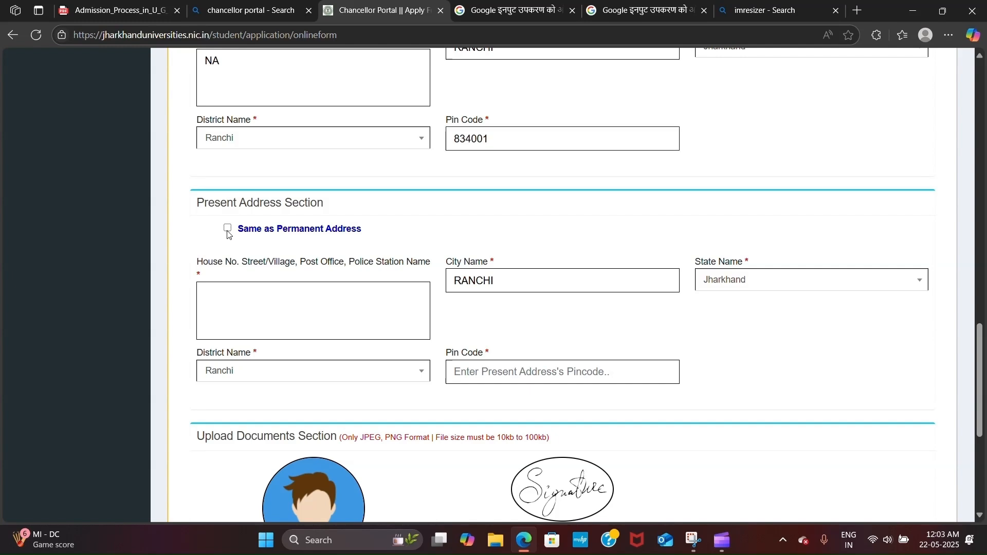
pyautogui.scroll(-4, 363, 327)
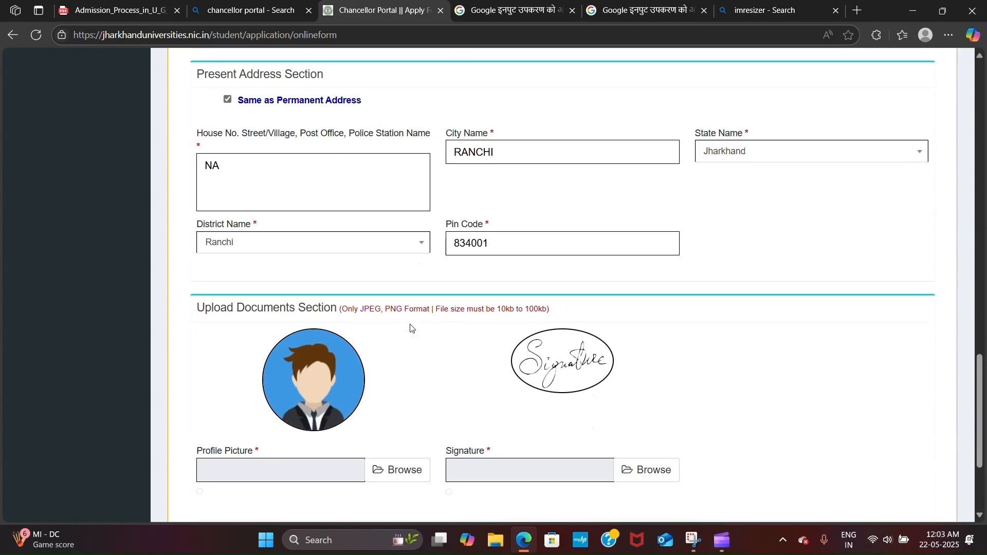
# - Try the resized photo from Downloads as the profile picture; the portal rejects its file size
pyautogui.click(422, 422)
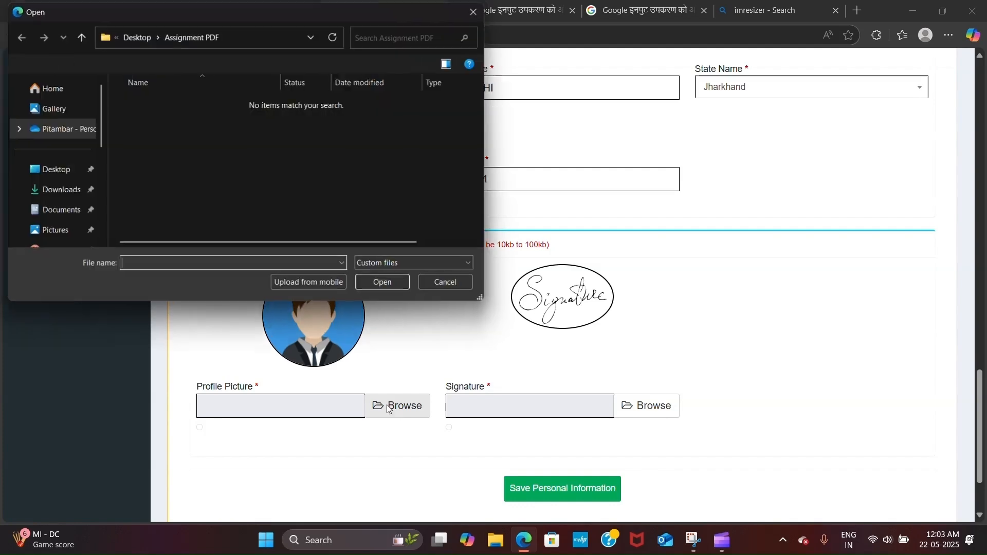
pyautogui.click(67, 193)
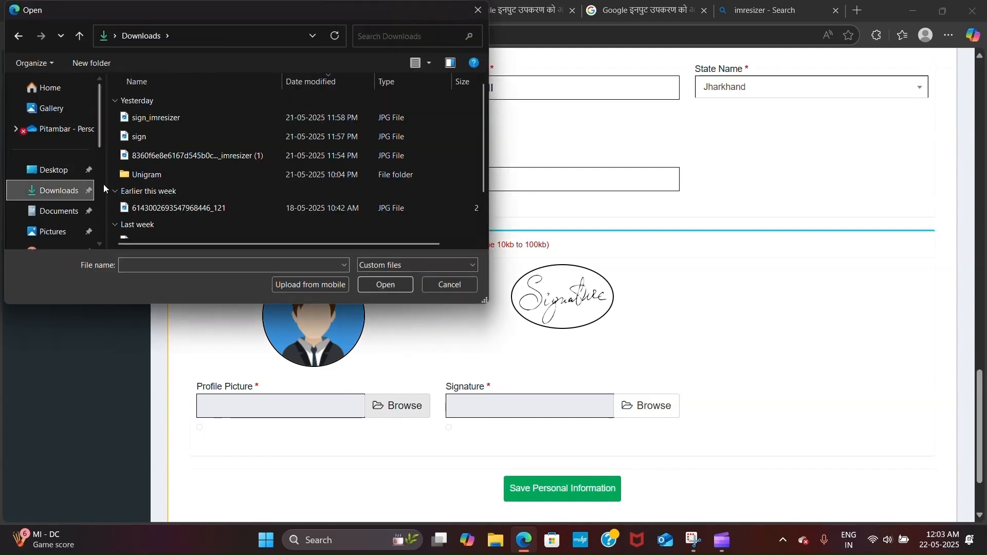
pyautogui.click(149, 155)
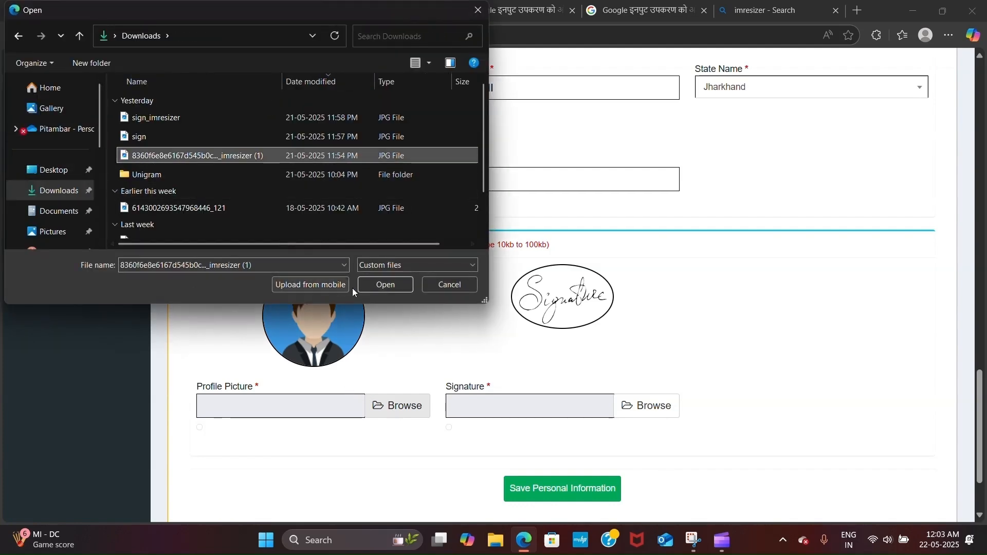
pyautogui.click(377, 285)
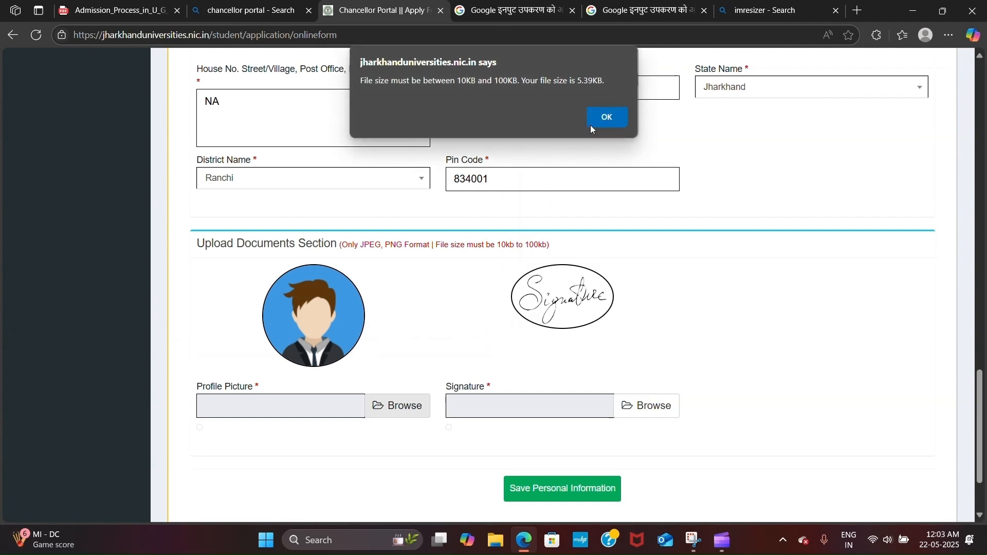
pyautogui.click(596, 124)
# - Upload the original Desktop photo as the profile picture and crop it to profile-cropped.jpg
pyautogui.click(395, 406)
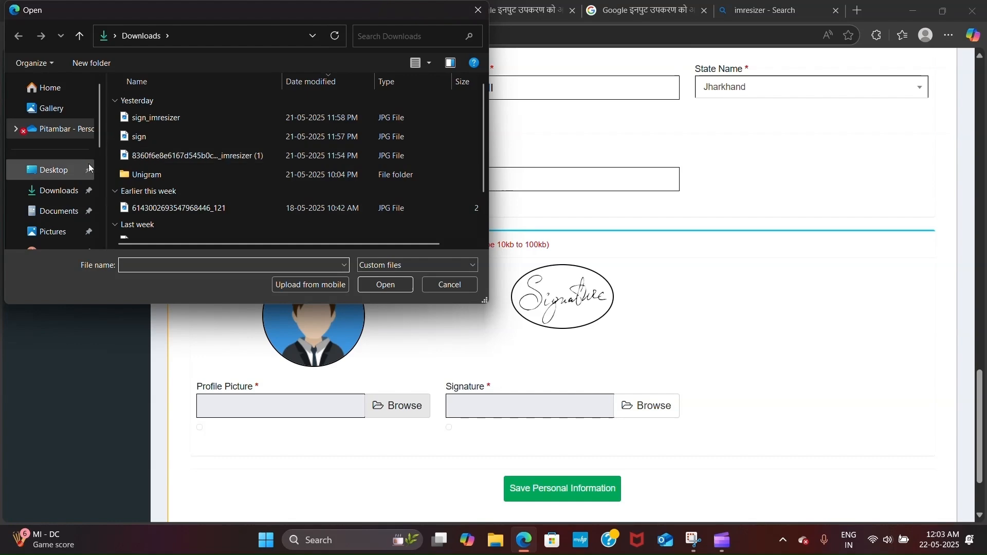
pyautogui.click(62, 169)
pyautogui.click(215, 132)
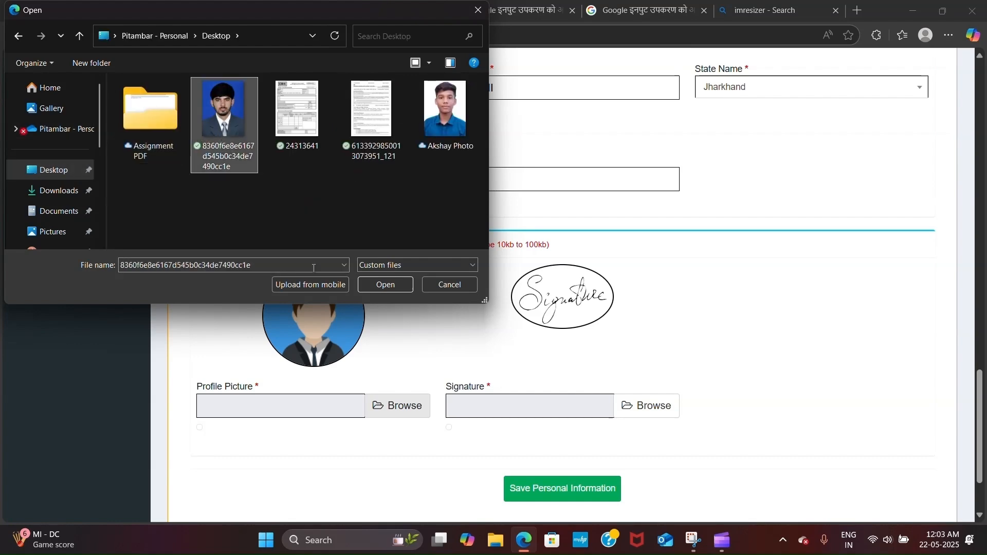
pyautogui.click(388, 285)
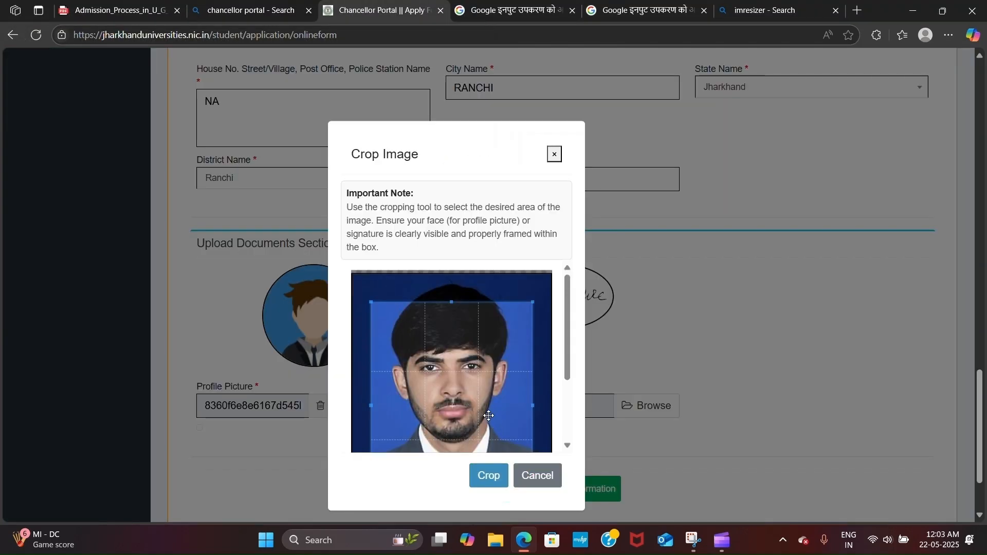
pyautogui.scroll(-2, 482, 403)
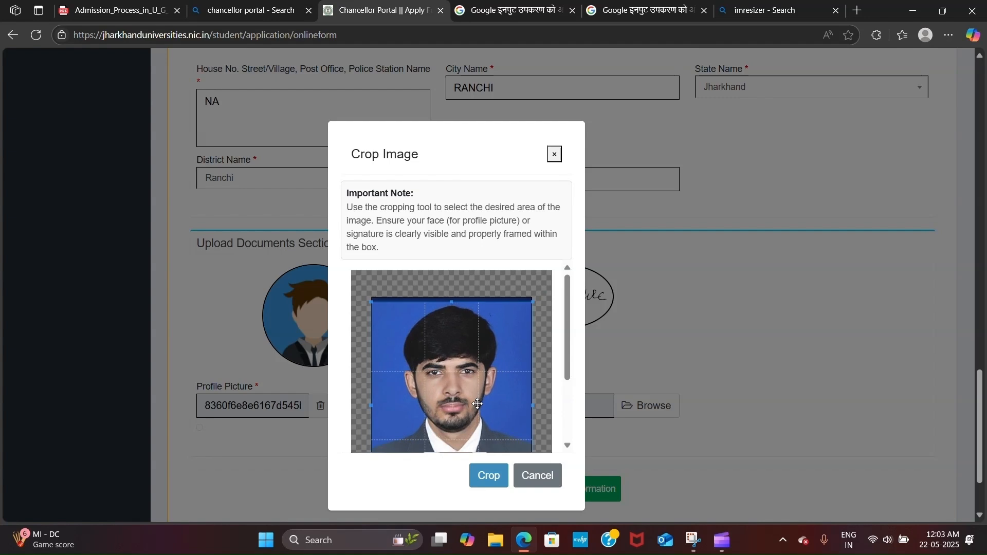
pyautogui.click(489, 475)
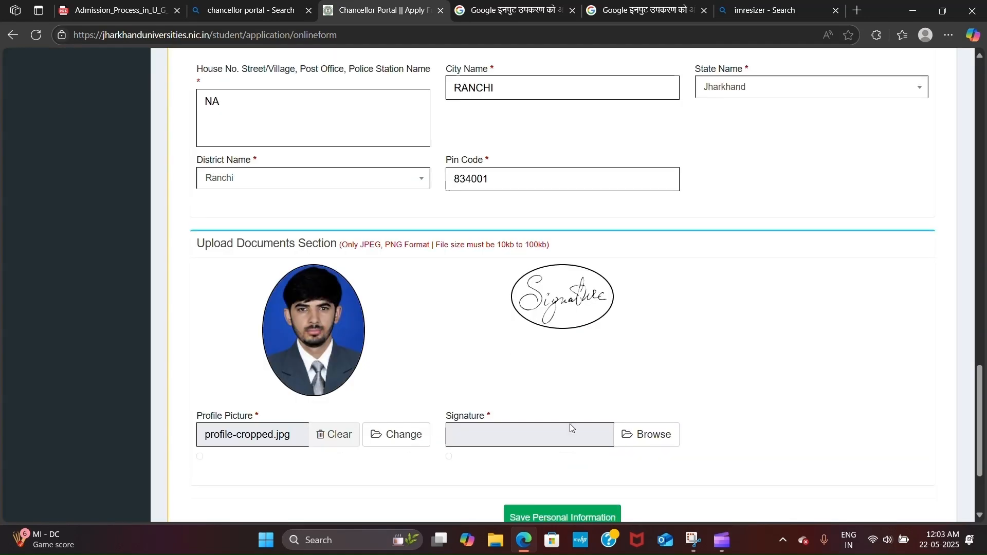
# - Try the sign image from Downloads as the signature; the portal rejects it as under 10KB
pyautogui.click(631, 438)
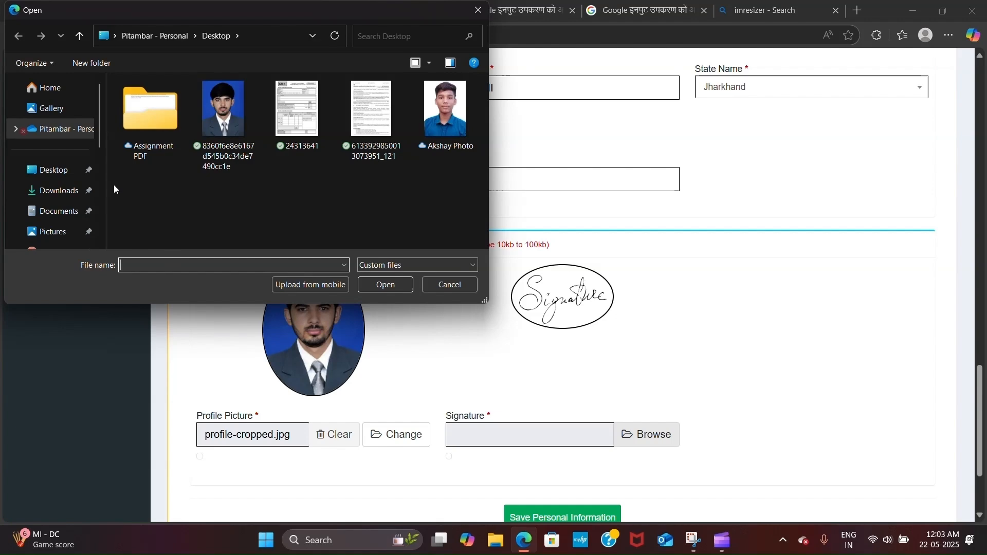
pyautogui.click(58, 191)
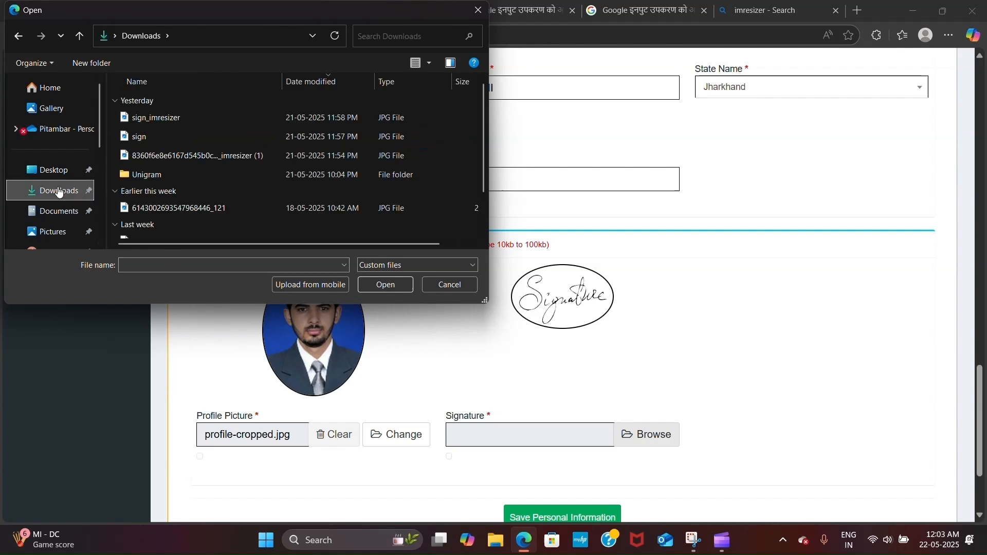
pyautogui.click(147, 135)
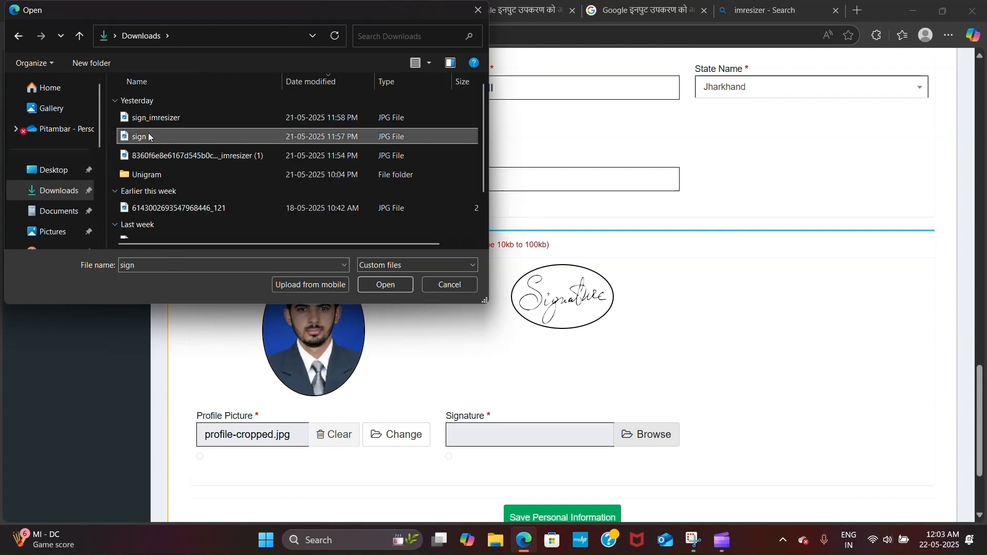
pyautogui.click(399, 282)
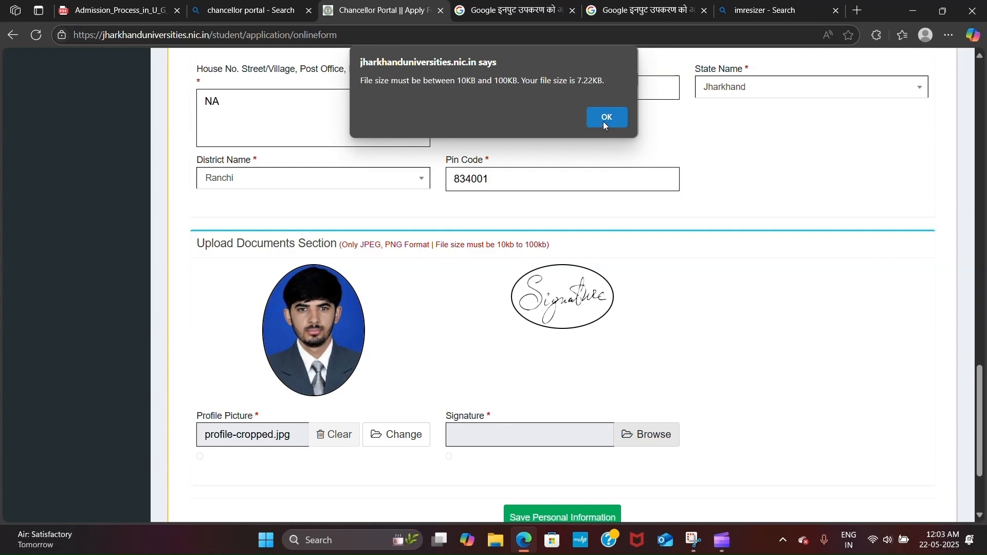
pyautogui.click(604, 121)
# - Try sign_imresizer as the signature, which is also rejected as too small, then return to the imresizer search
pyautogui.click(654, 435)
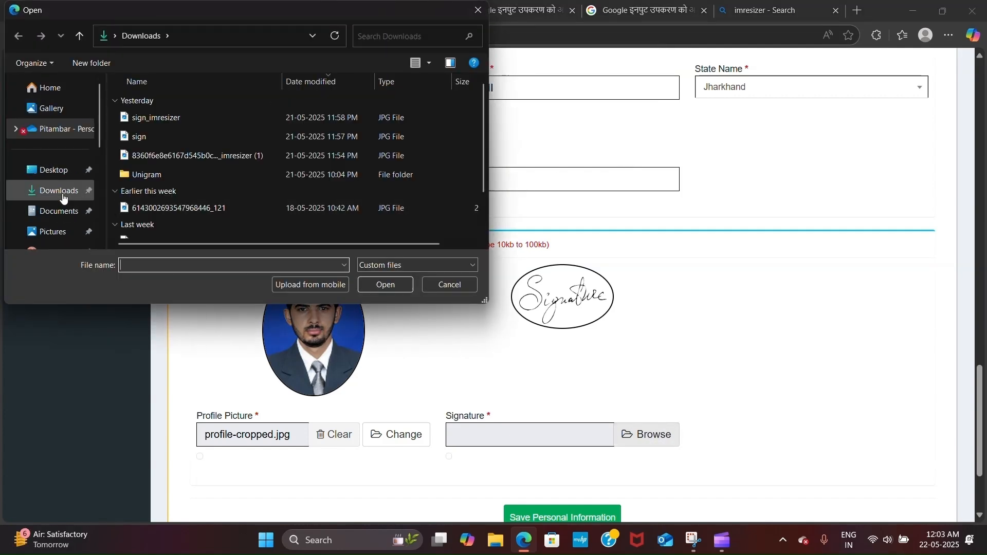
pyautogui.click(155, 119)
pyautogui.click(391, 286)
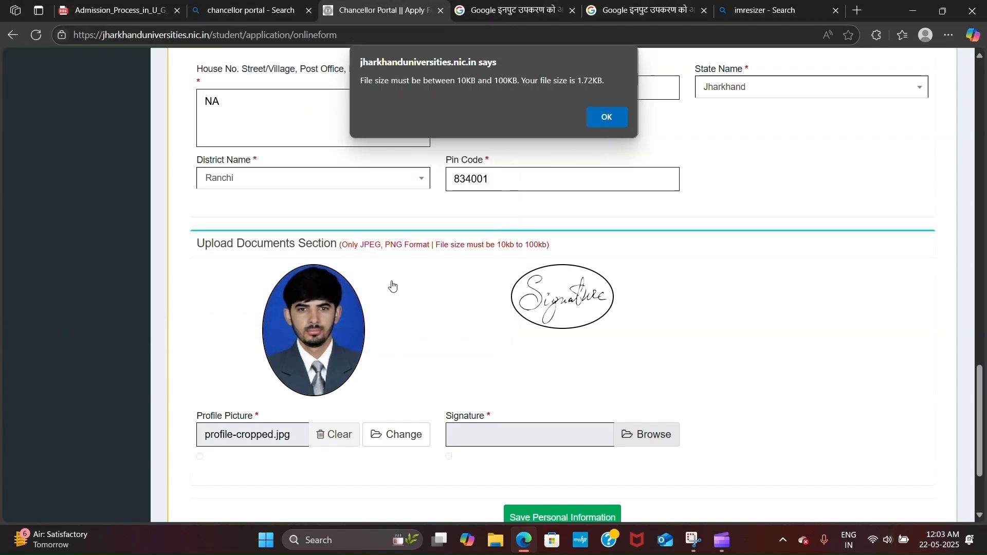
pyautogui.click(607, 118)
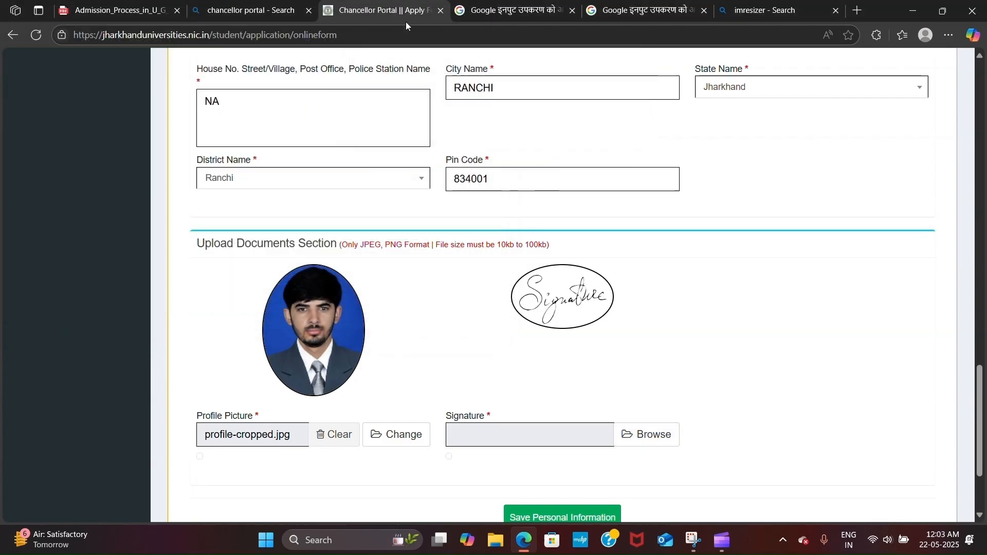
pyautogui.click(766, 11)
# - Search for 'imresizer 50kb' and open imResizer's resize-to-50 KB tool
pyautogui.click(326, 75)
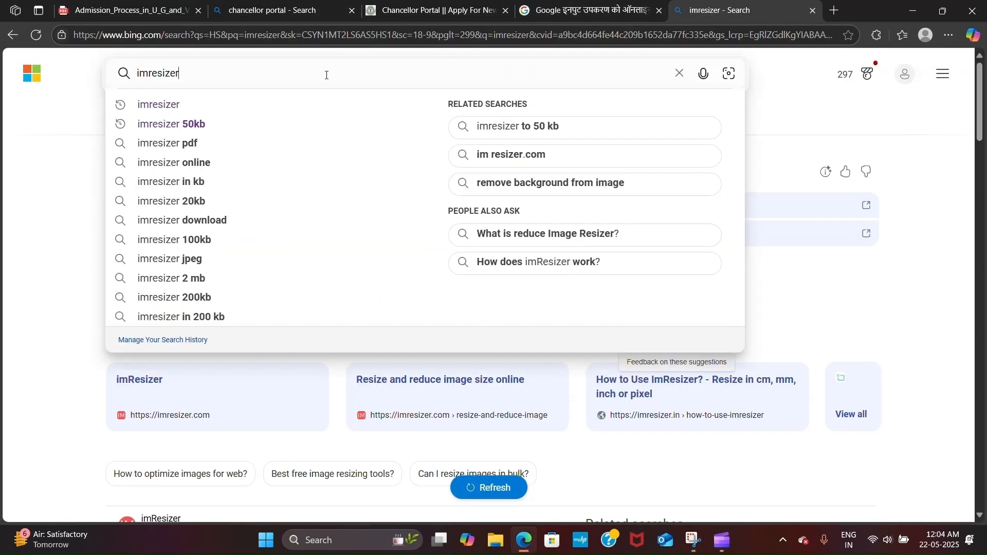
pyautogui.click(277, 133)
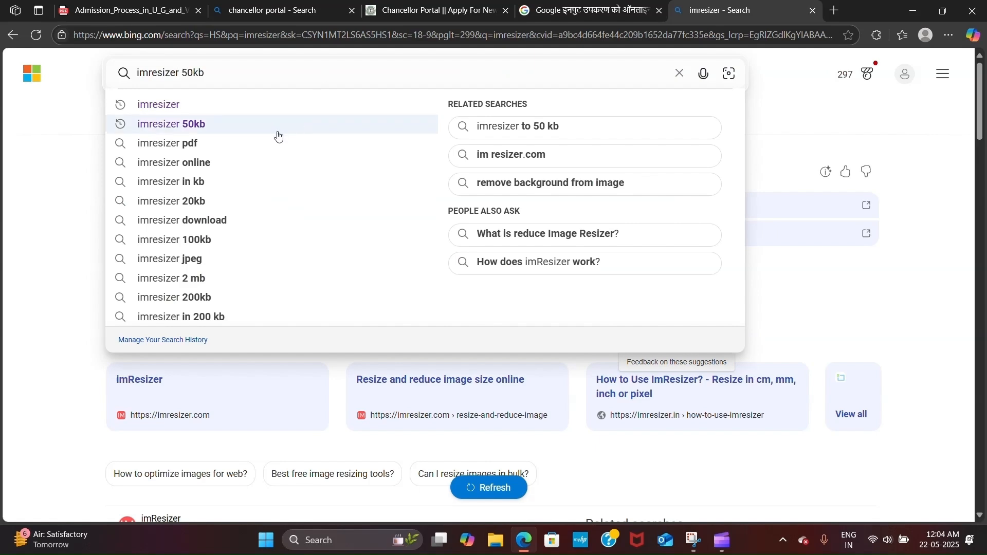
pyautogui.scroll(-2, 323, 250)
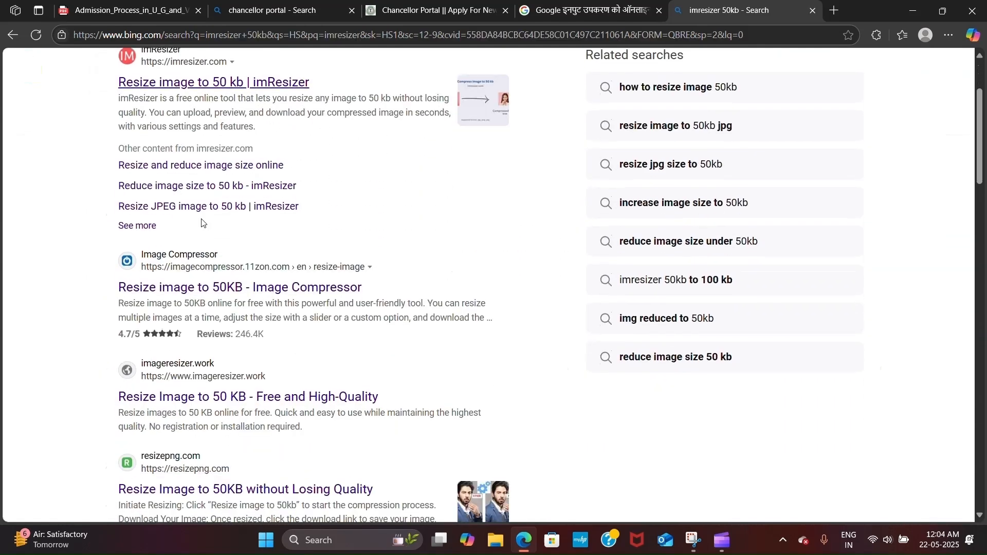
pyautogui.scroll(1, 206, 216)
pyautogui.click(214, 153)
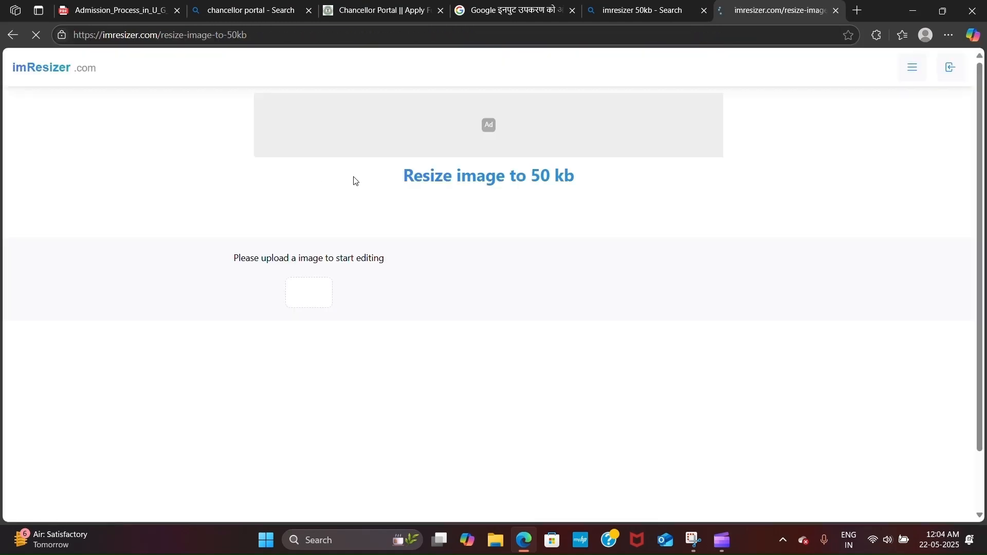
# - Upload the sign image to the imResizer 50 KB tool
pyautogui.click(374, 421)
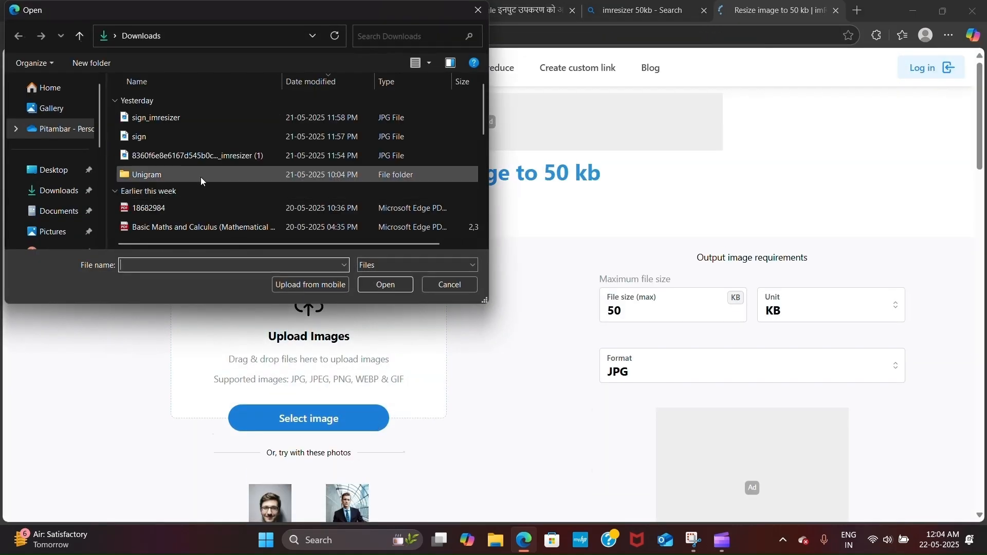
pyautogui.click(124, 138)
pyautogui.click(391, 284)
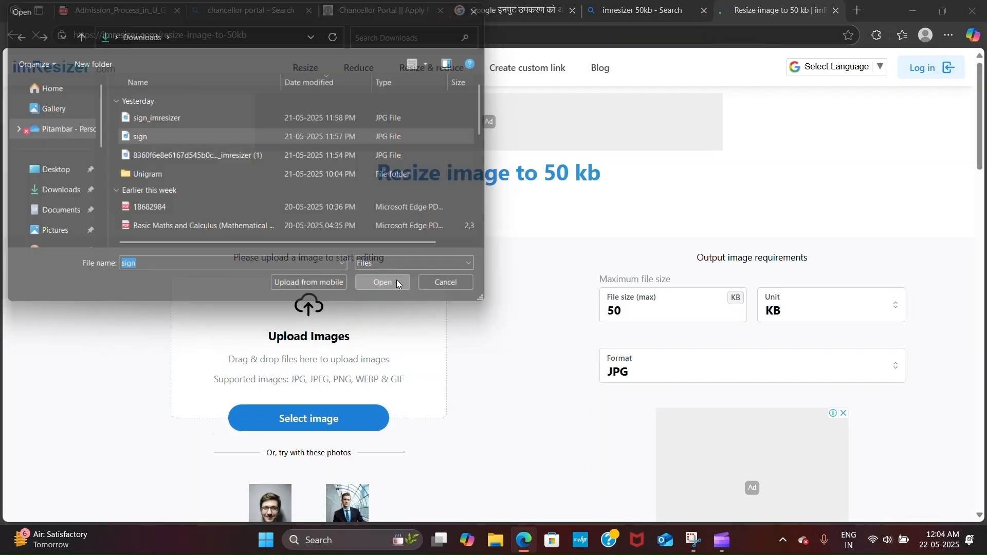
pyautogui.scroll(-3, 648, 365)
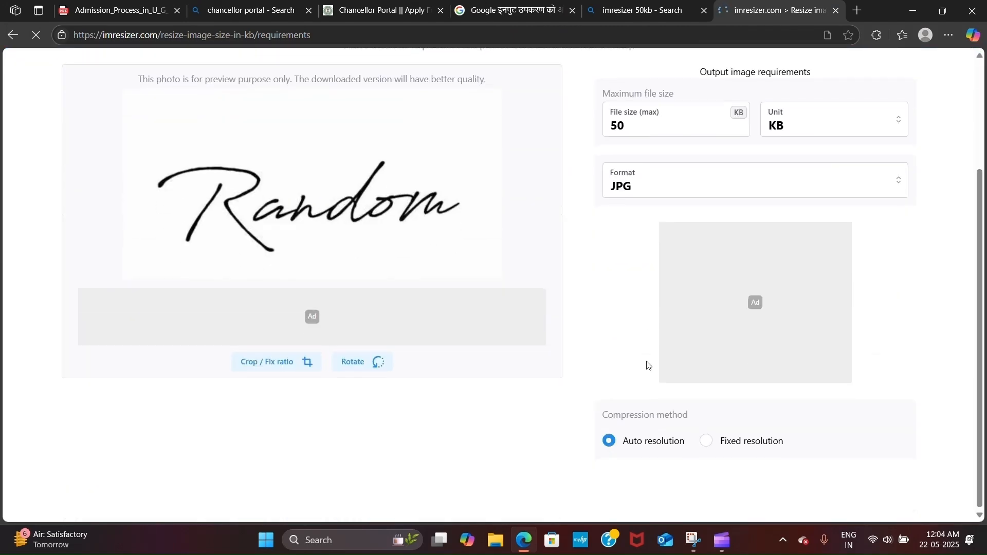
pyautogui.scroll(3, 462, 363)
pyautogui.scroll(-2, 462, 362)
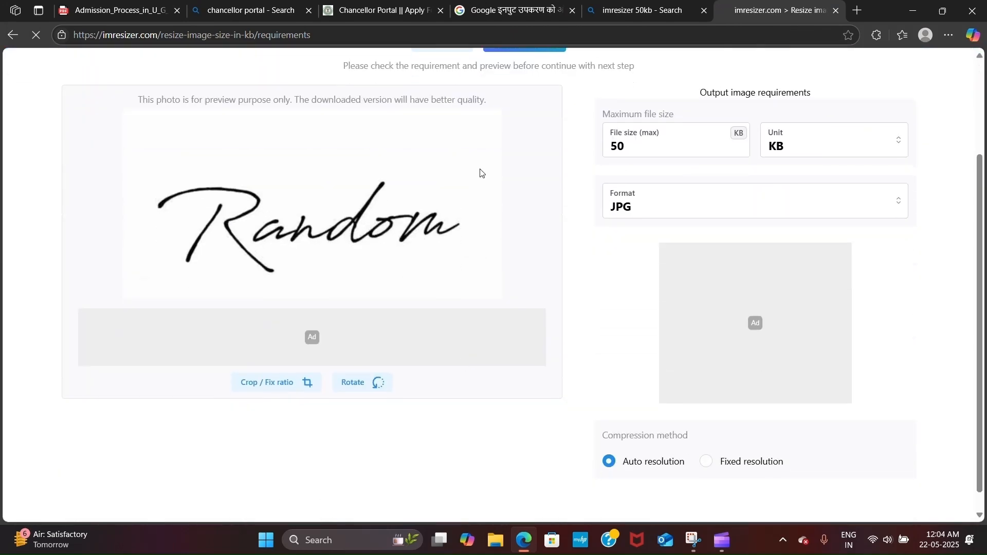
pyautogui.scroll(3, 524, 103)
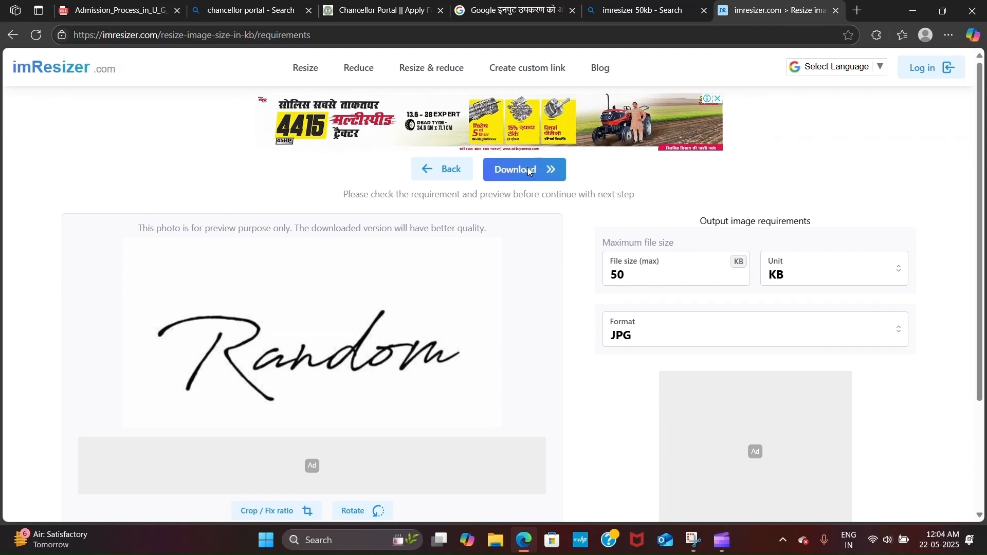
# - Download the 49.68 KB, 897 x 449 px signature JPG, check it, and go back to the Chancellor Portal tab
pyautogui.click(527, 168)
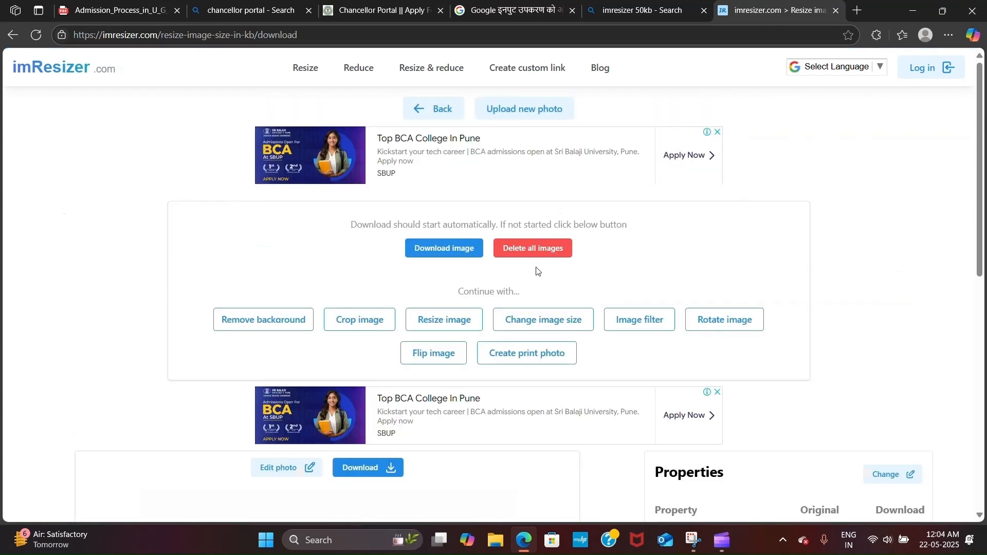
pyautogui.scroll(-3, 441, 406)
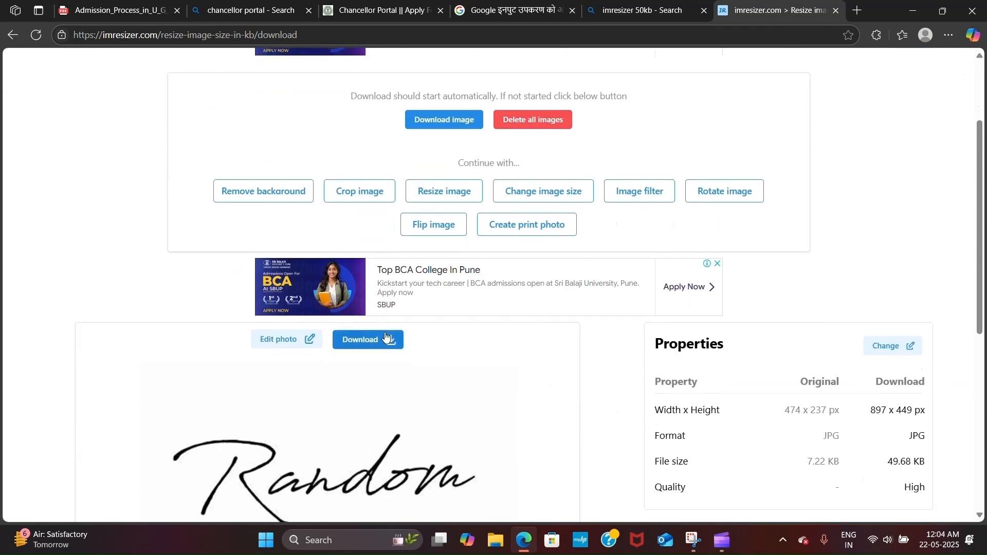
pyautogui.click(385, 338)
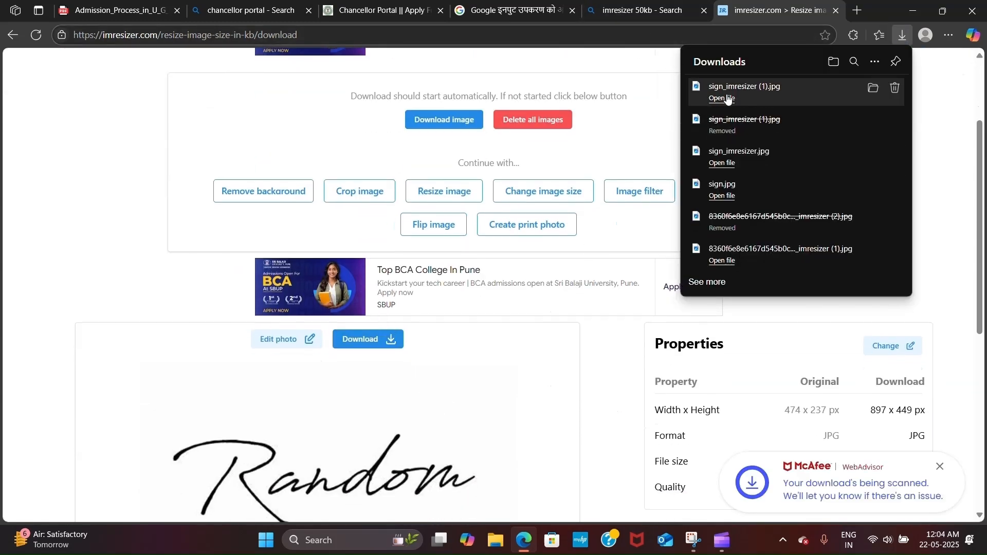
pyautogui.click(727, 98)
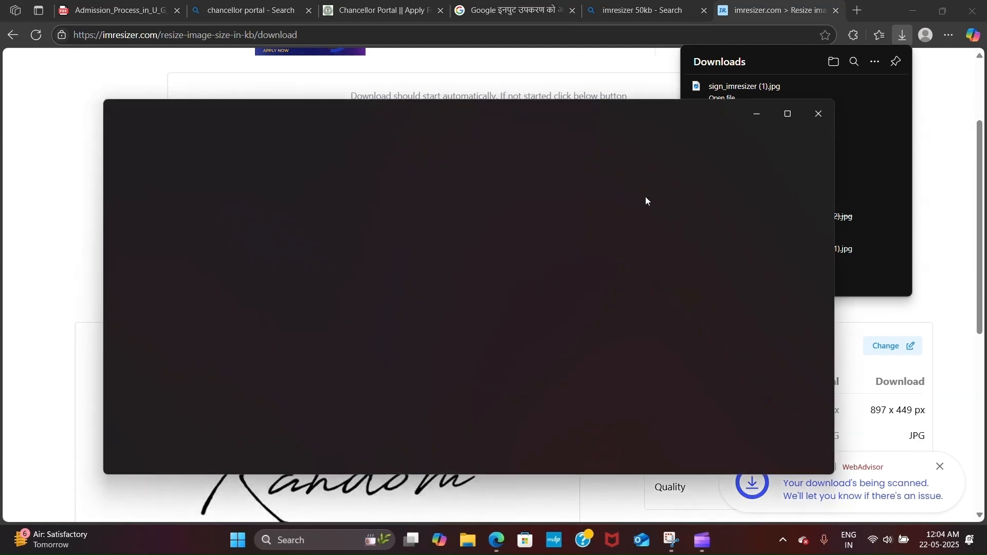
pyautogui.click(817, 113)
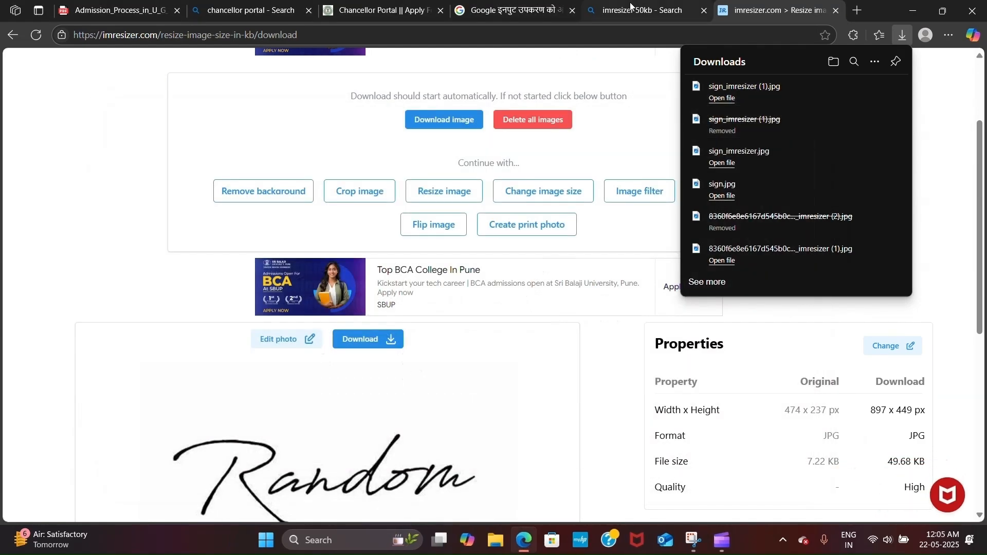
pyautogui.click(406, 9)
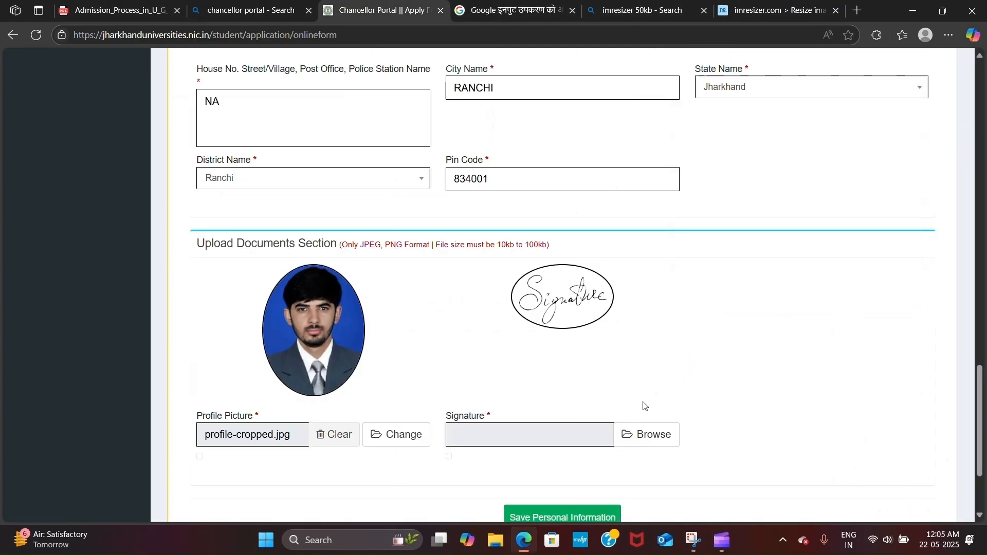
# - Upload and crop sign_imresizer (1) as signature-cropped.jpg, then save the personal information
pyautogui.click(645, 443)
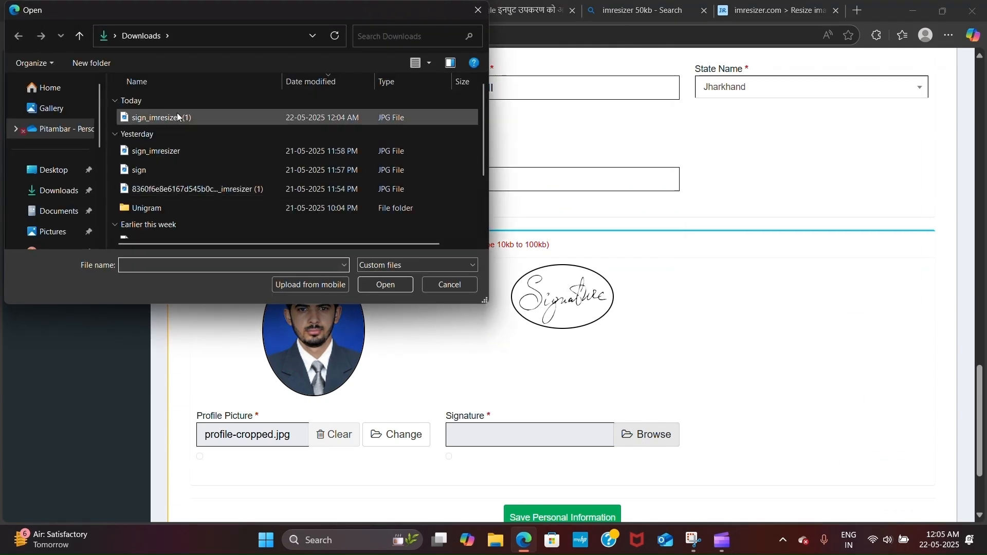
pyautogui.click(177, 118)
pyautogui.click(392, 280)
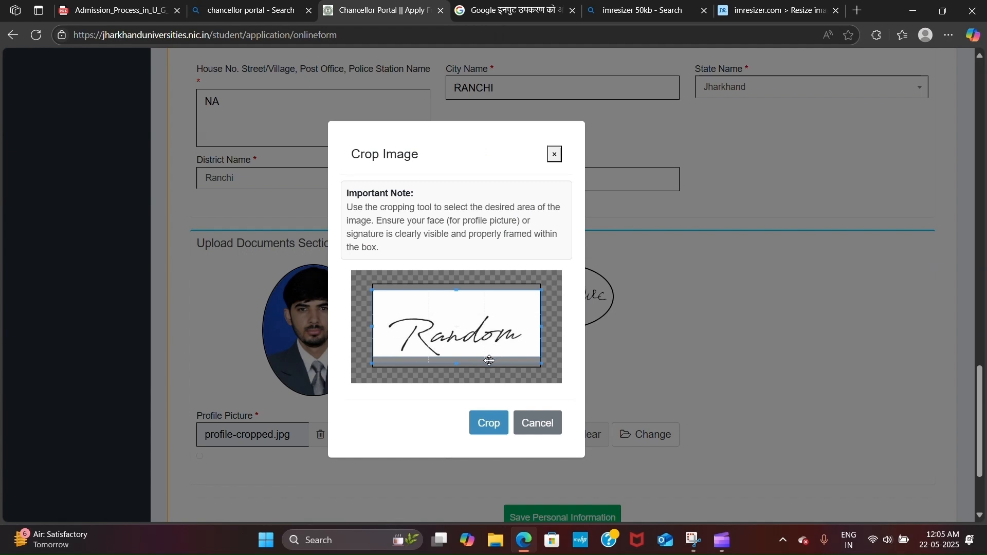
pyautogui.click(488, 422)
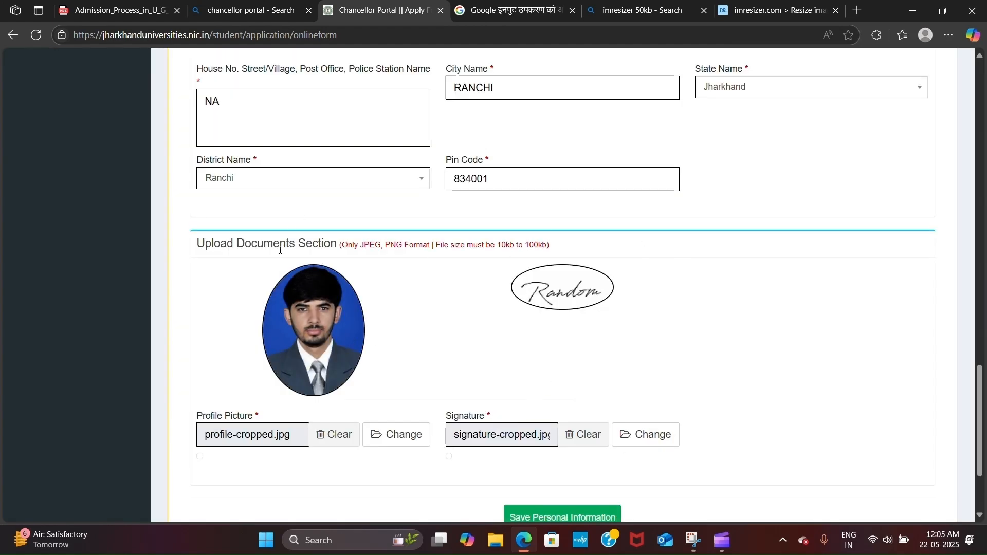
pyautogui.scroll(-3, 381, 281)
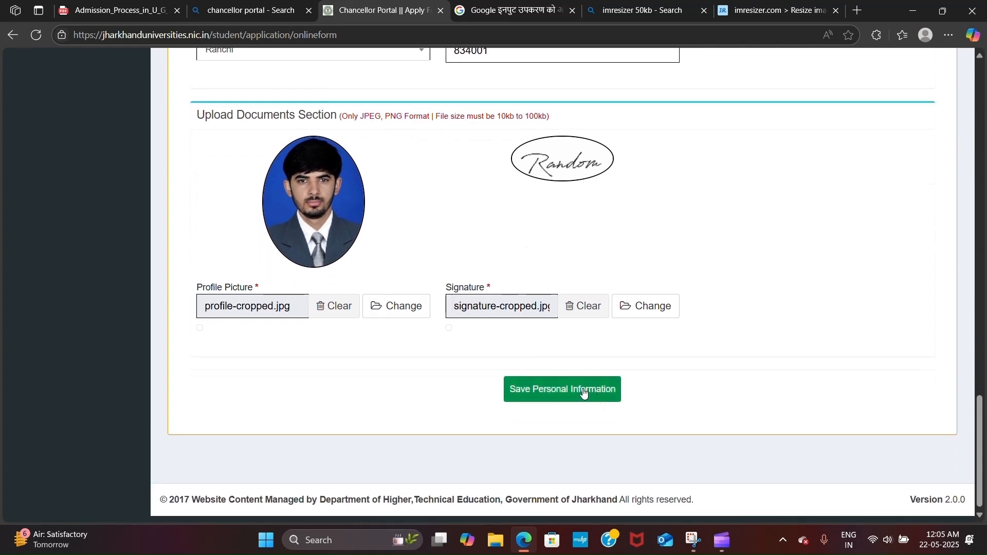
pyautogui.click(579, 386)
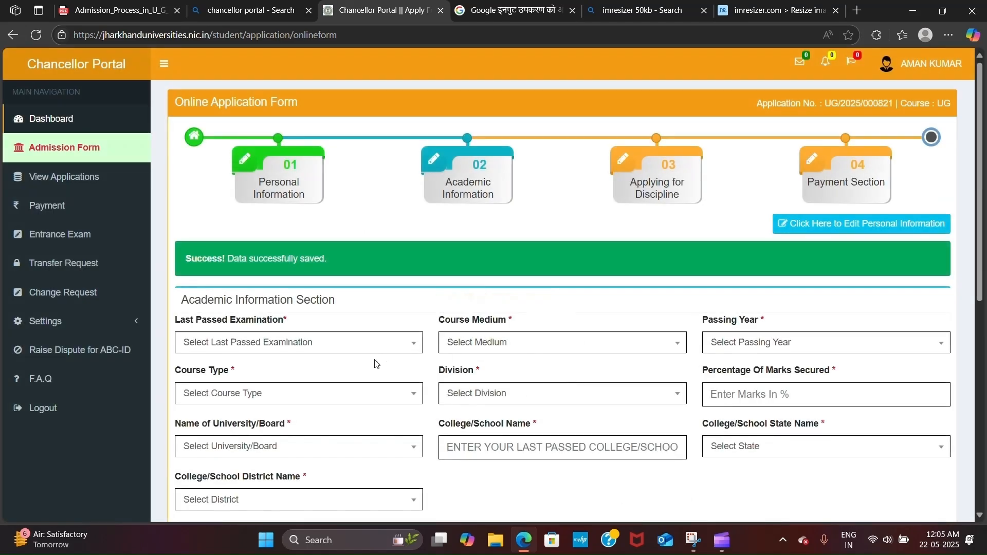
# - Choose XII/Intermediate/10+2 System/Equivalent as last exam, SCIENCE as stream, English as course medium
pyautogui.click(371, 344)
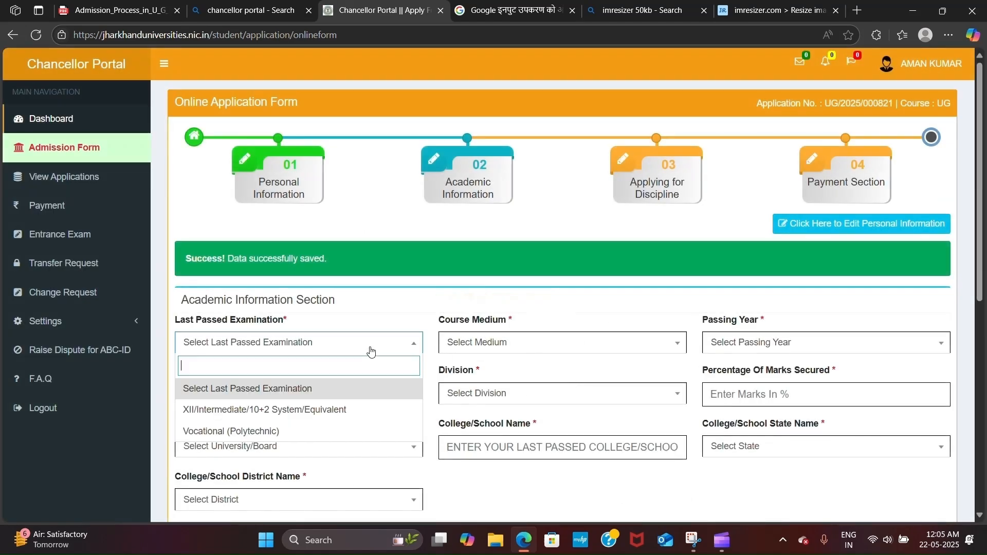
pyautogui.click(364, 410)
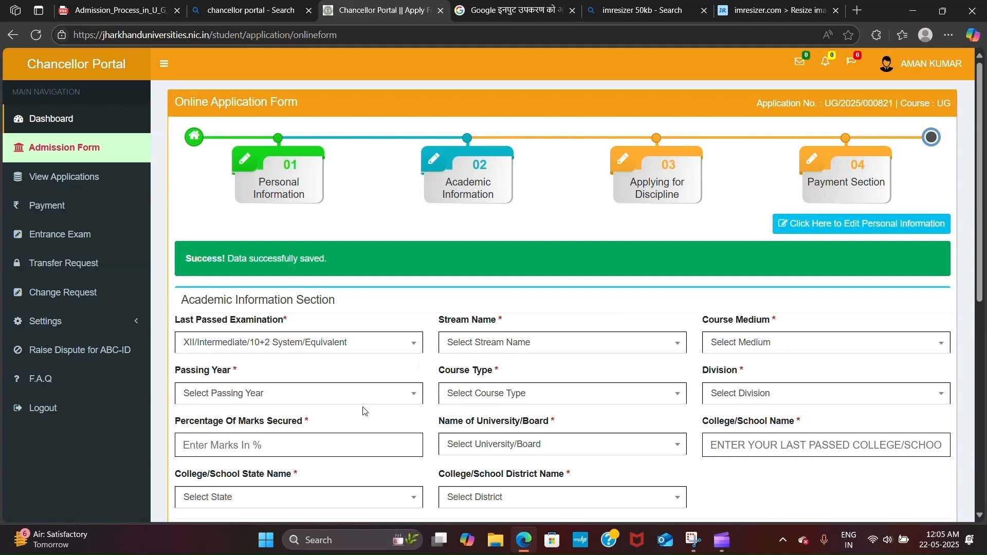
pyautogui.click(489, 350)
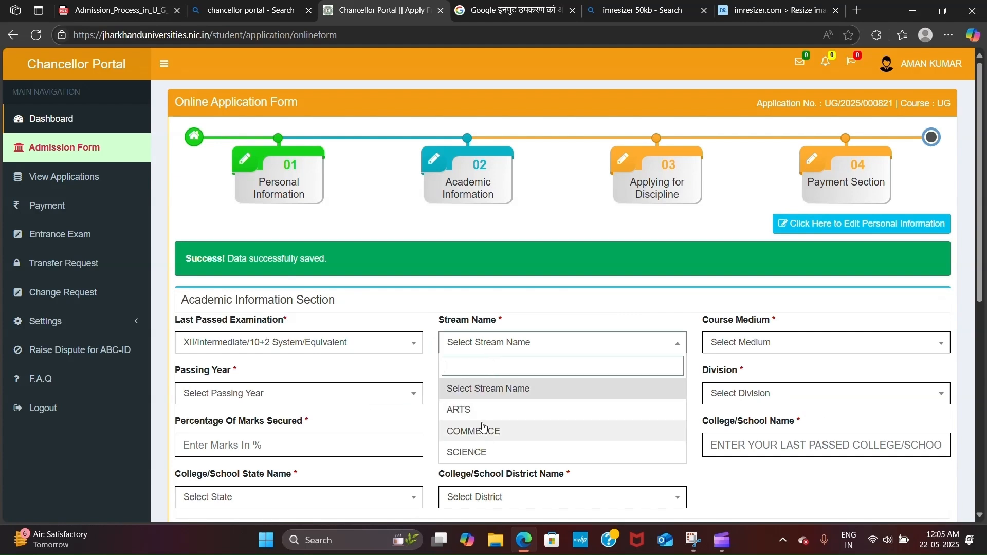
pyautogui.click(506, 452)
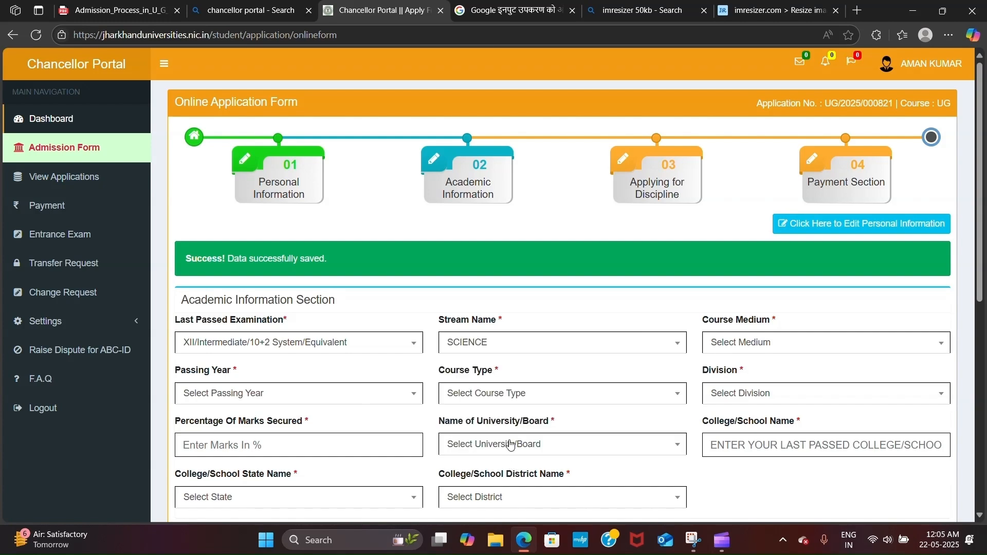
pyautogui.click(704, 348)
pyautogui.click(728, 410)
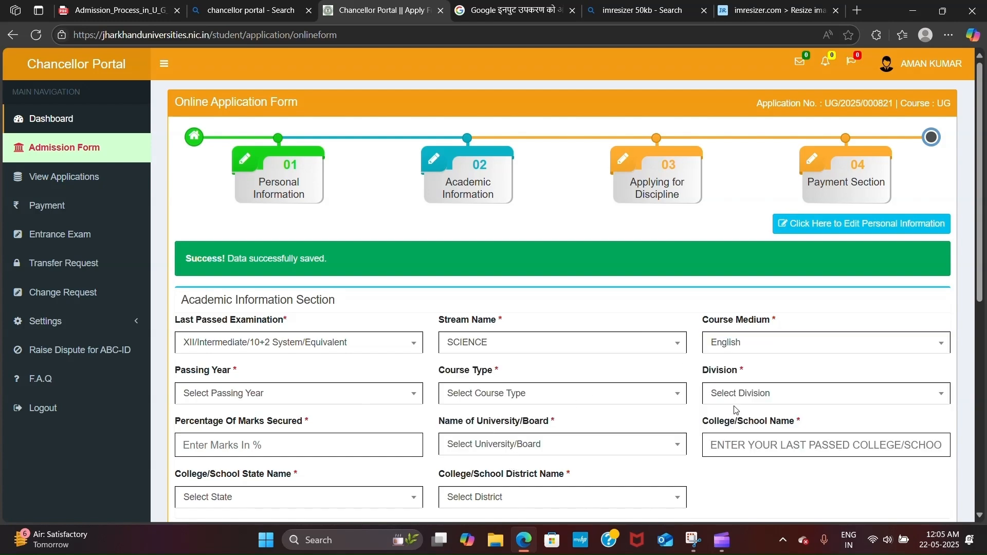
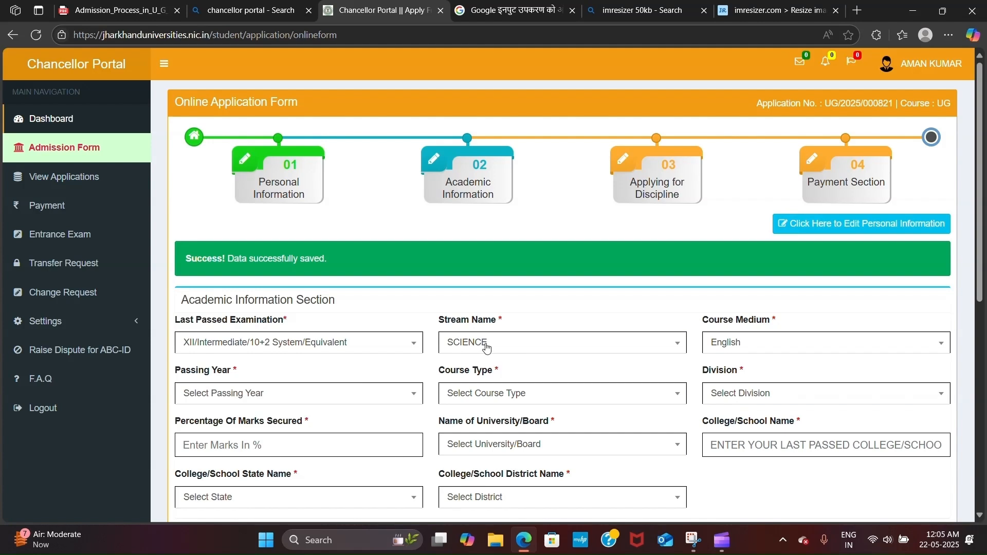
# - Set stream to SCIENCE, course medium to English and passing year to 2025
pyautogui.click(487, 348)
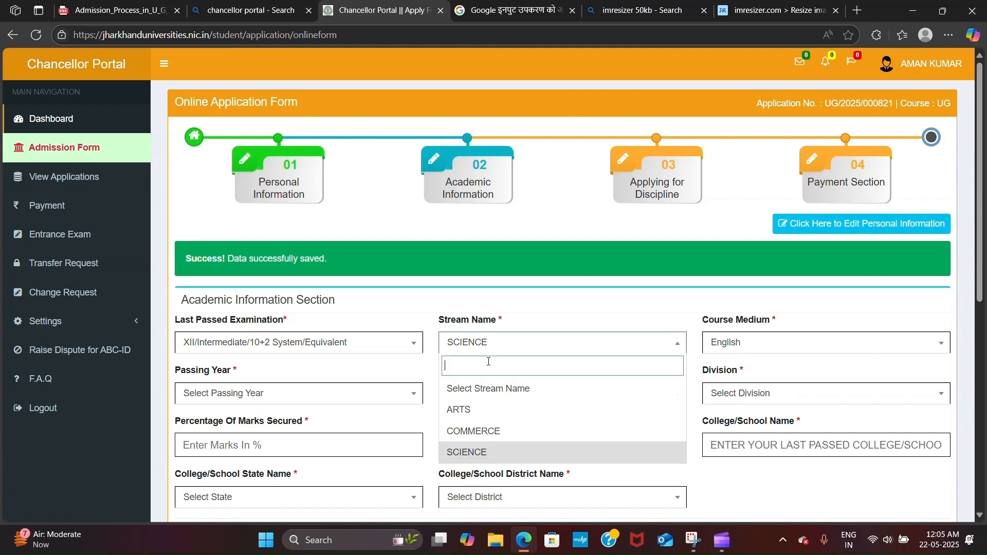
pyautogui.click(489, 451)
pyautogui.click(738, 345)
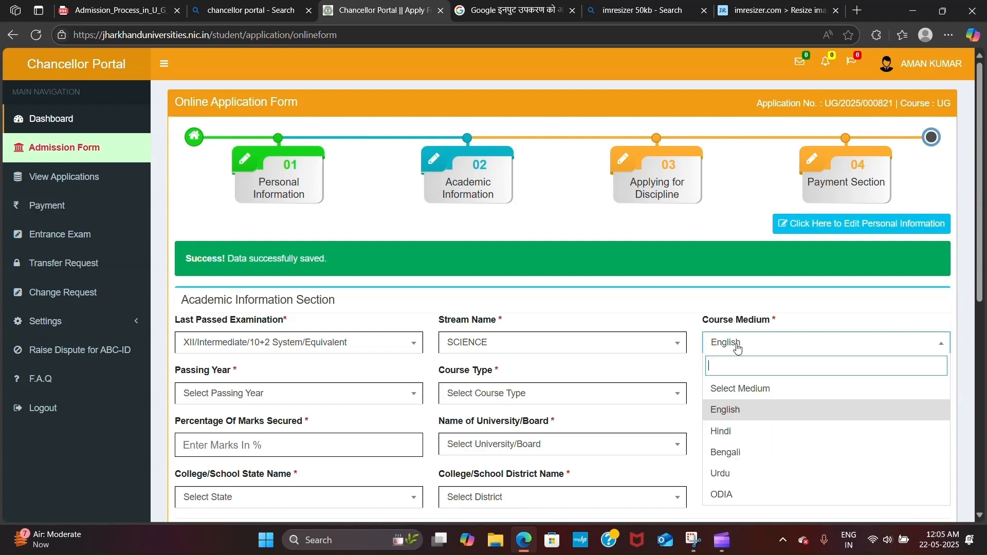
pyautogui.click(742, 415)
pyautogui.scroll(-1, 479, 390)
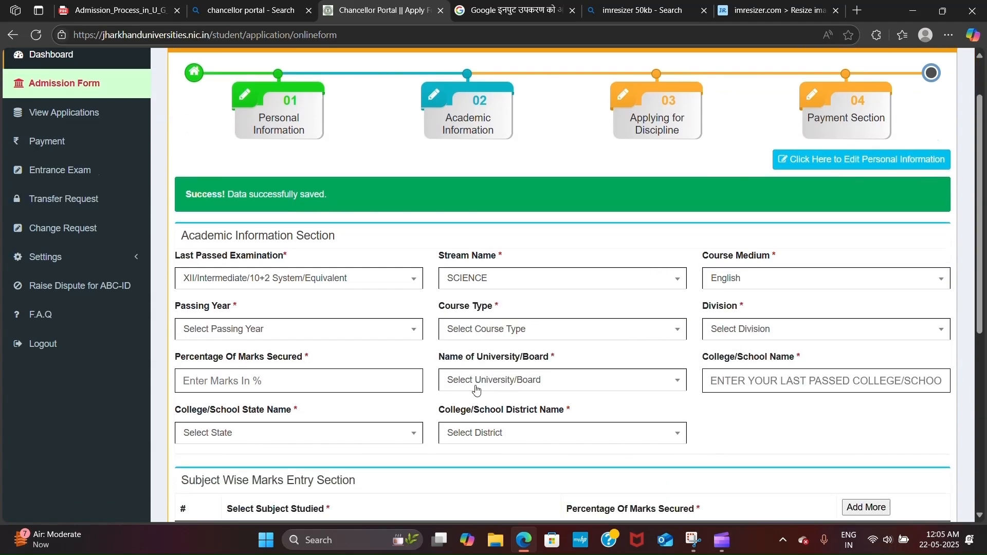
pyautogui.click(342, 329)
pyautogui.scroll(-1, 344, 333)
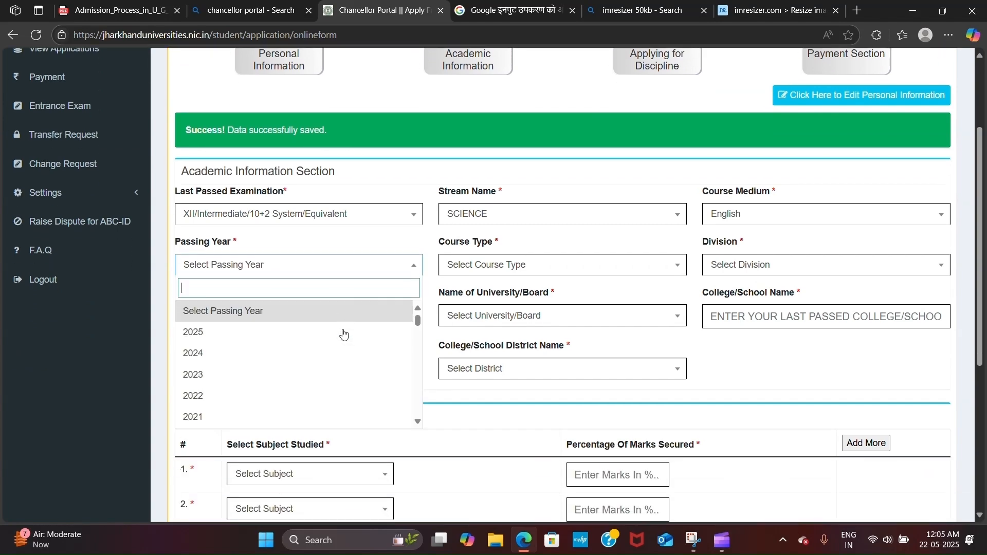
pyautogui.click(324, 332)
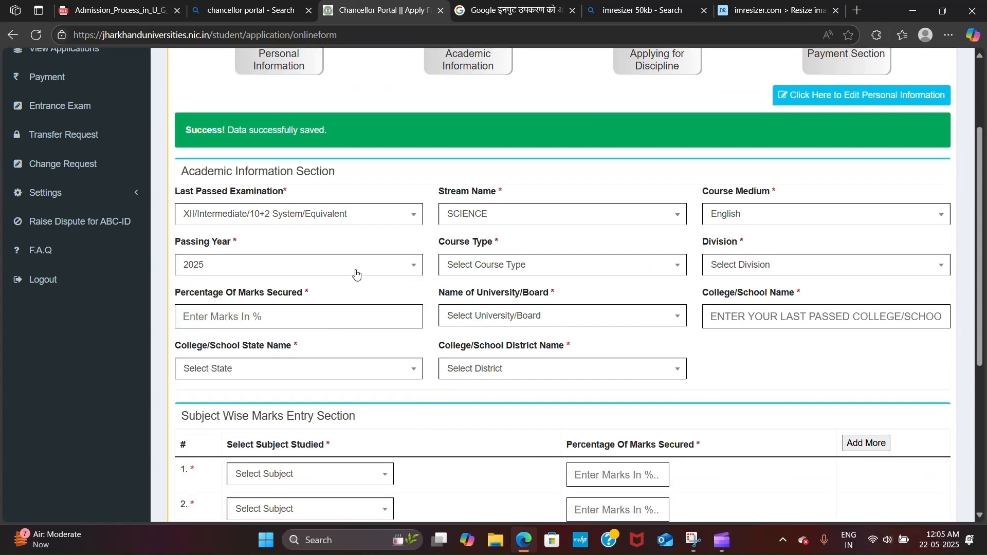
# - Set course type Regular, division Distinction (75% - 100%) and percentage 95
pyautogui.click(487, 274)
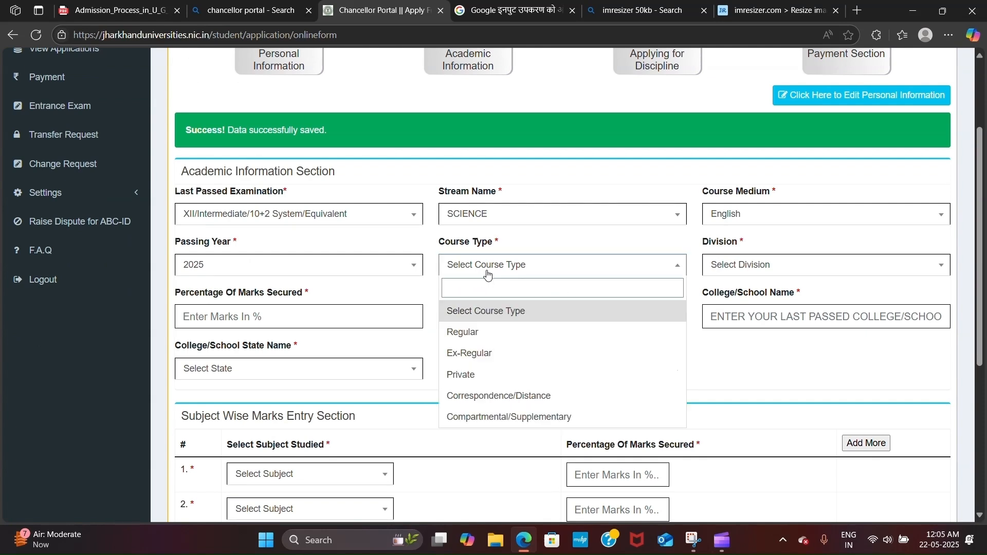
pyautogui.click(489, 327)
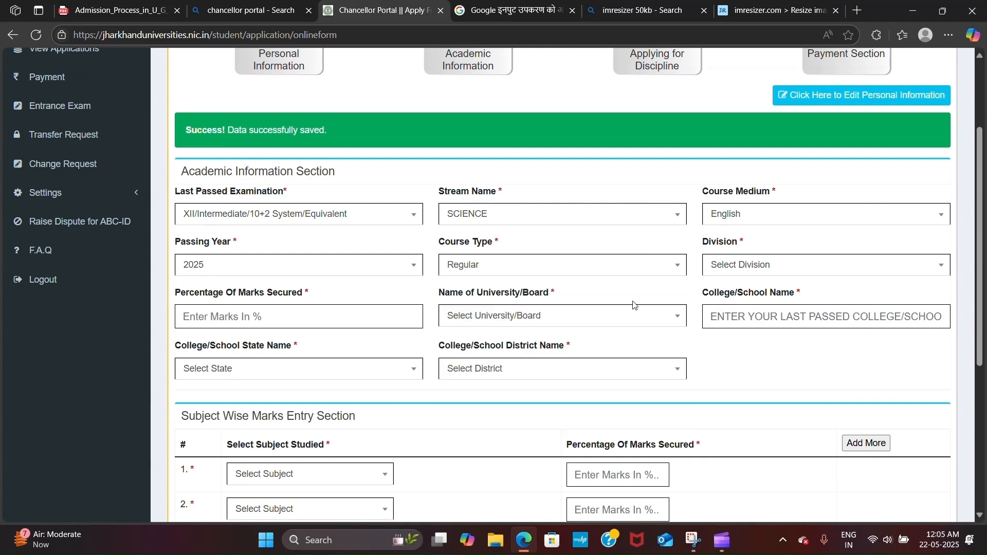
pyautogui.click(765, 265)
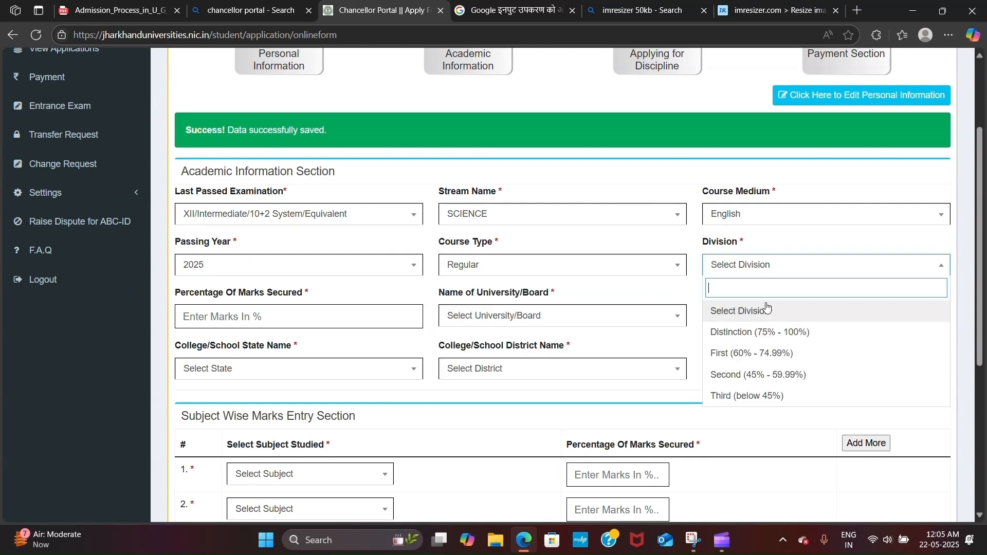
pyautogui.click(764, 335)
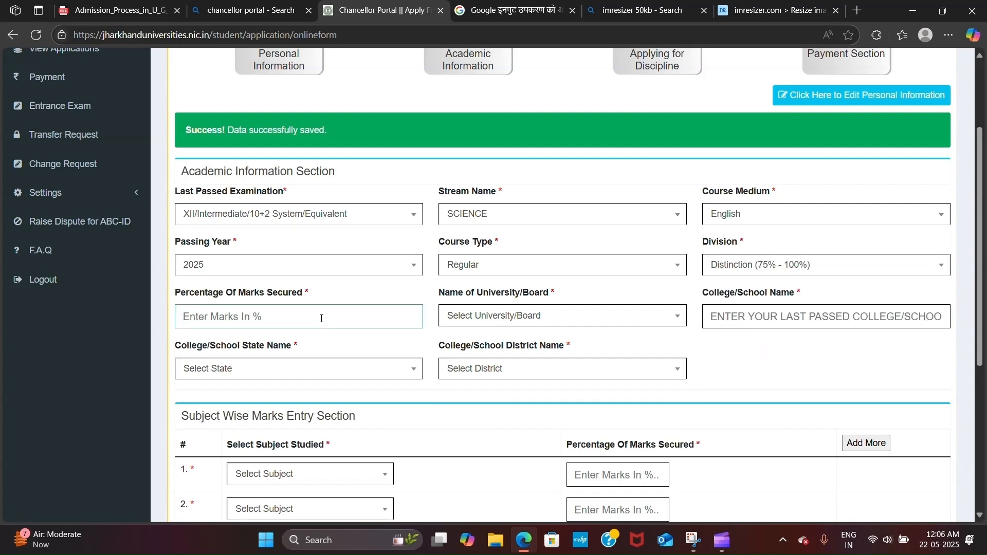
pyautogui.write('95')
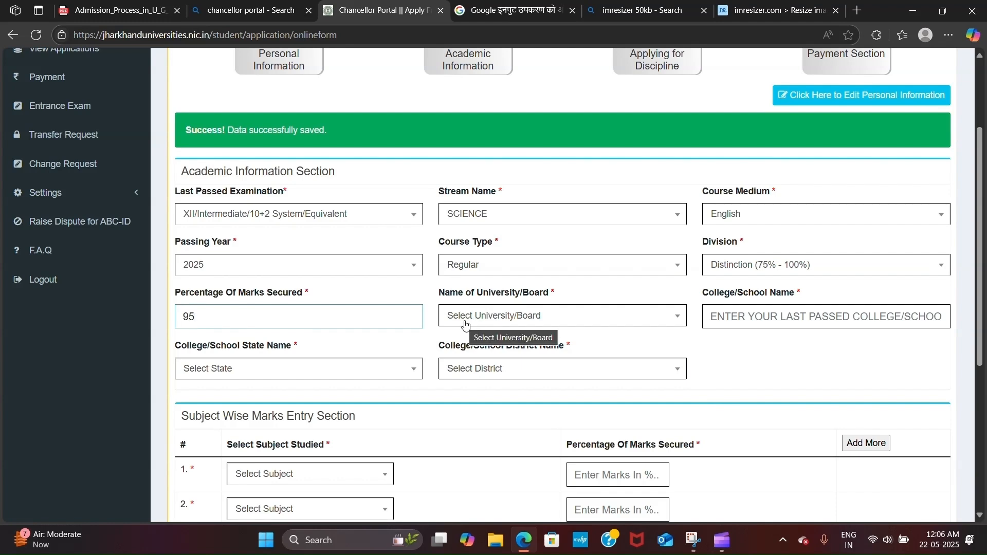
# - Choose Central Board of Secondary Education, Delhi and enter school DAV PUBLIC SCHOOL HEHAL RANCHI
pyautogui.click(517, 322)
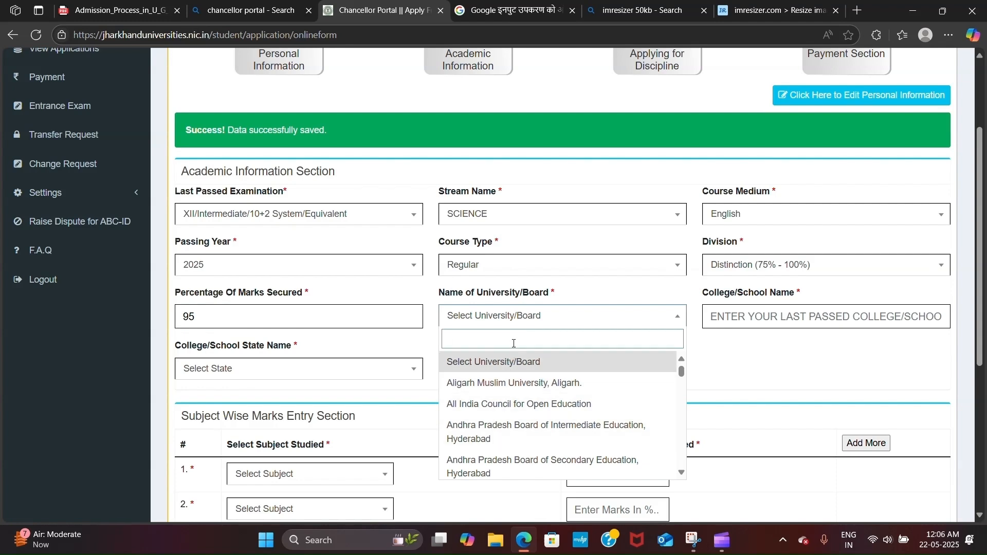
pyautogui.write('CE')
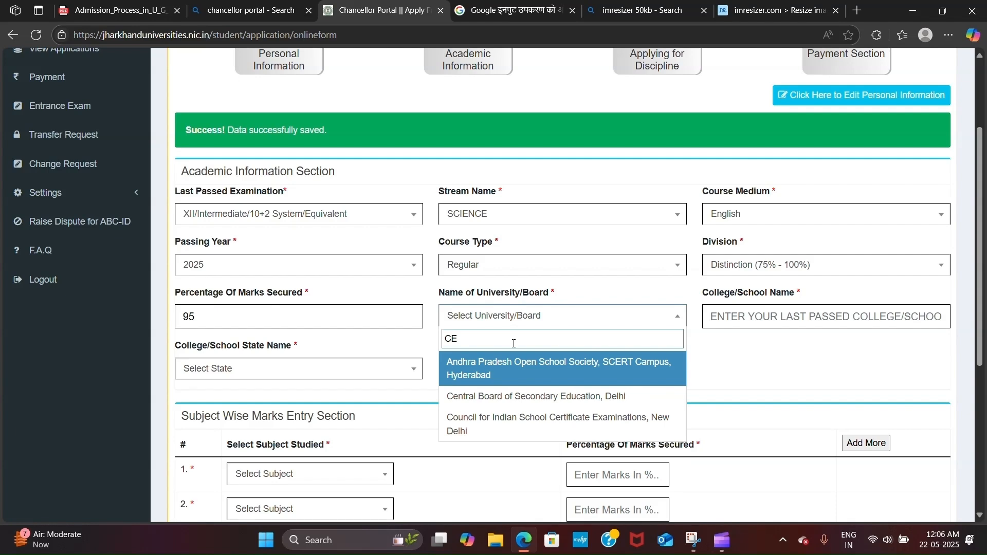
pyautogui.click(529, 398)
pyautogui.click(764, 312)
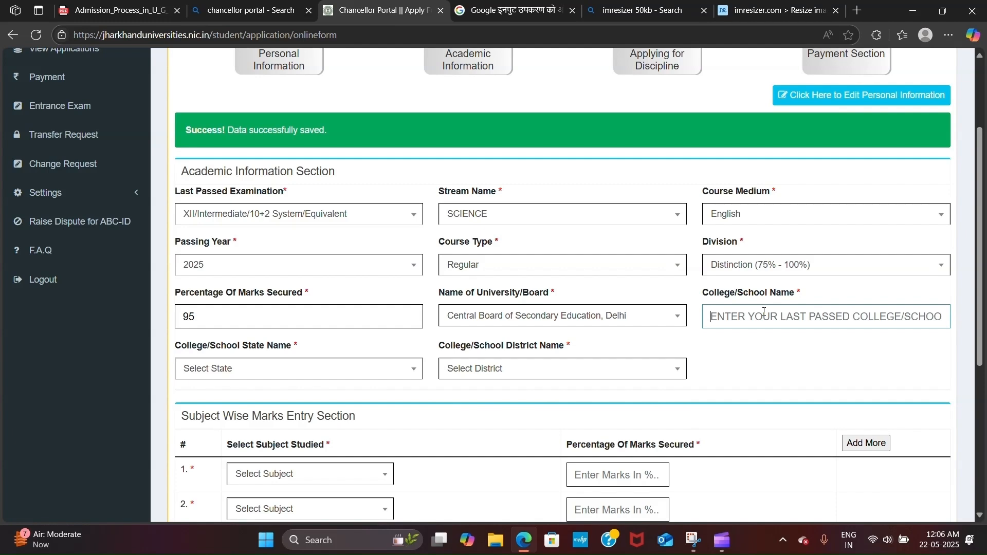
pyautogui.write('S')
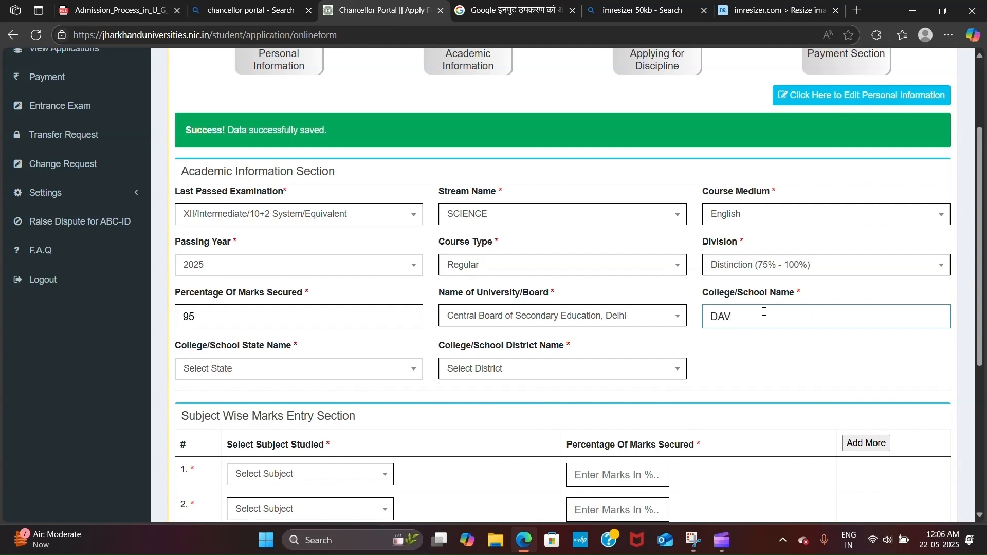
pyautogui.write('AV PUBLIC SCHOOL HEHAL RANCI')
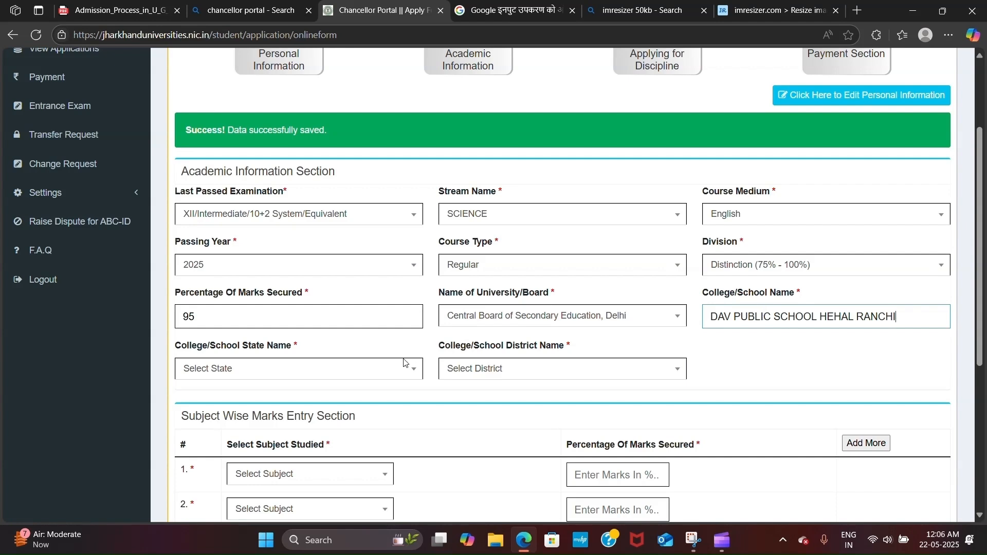
# - Set the school's state to Jharkhand and district to Ranchi
pyautogui.click(367, 368)
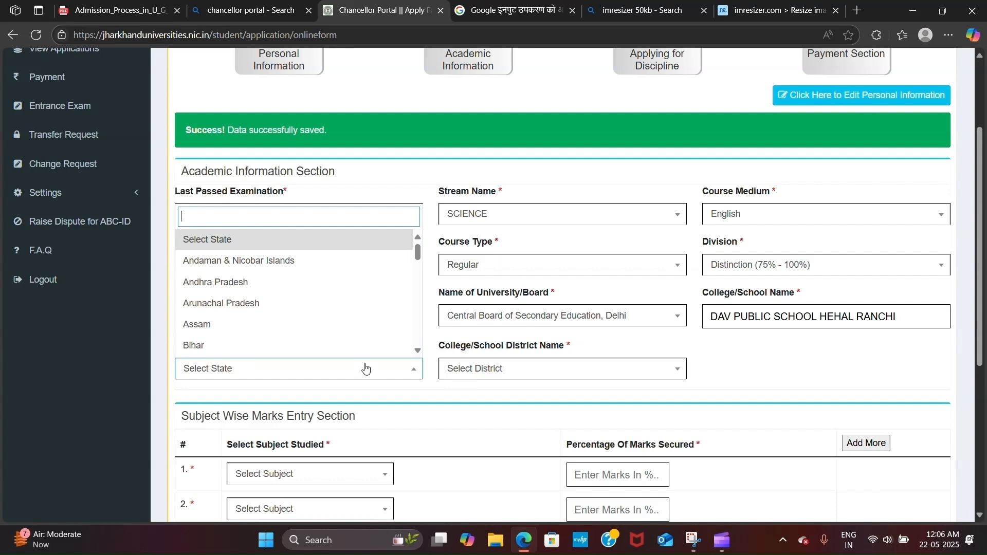
pyautogui.scroll(-3, 317, 346)
pyautogui.scroll(-3, 249, 308)
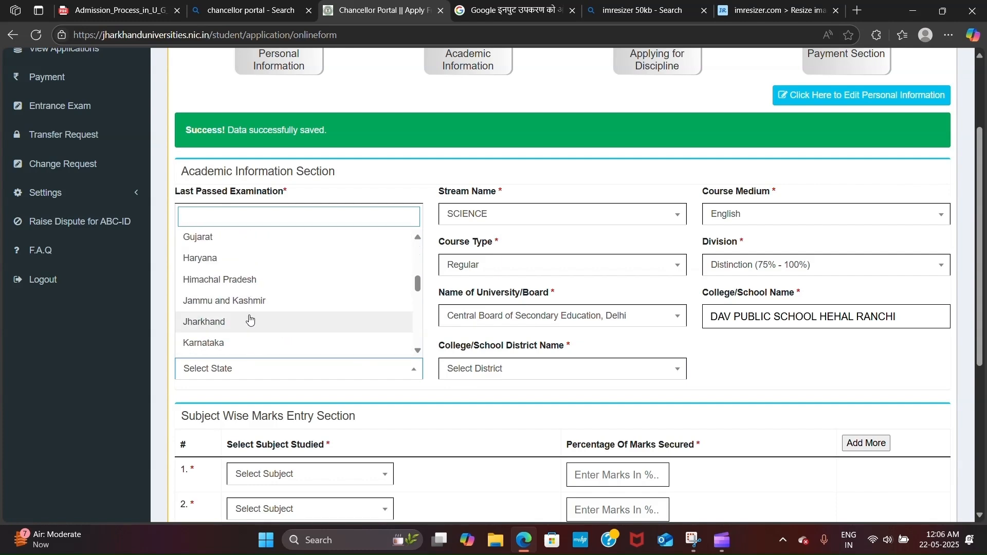
pyautogui.click(249, 320)
pyautogui.click(502, 367)
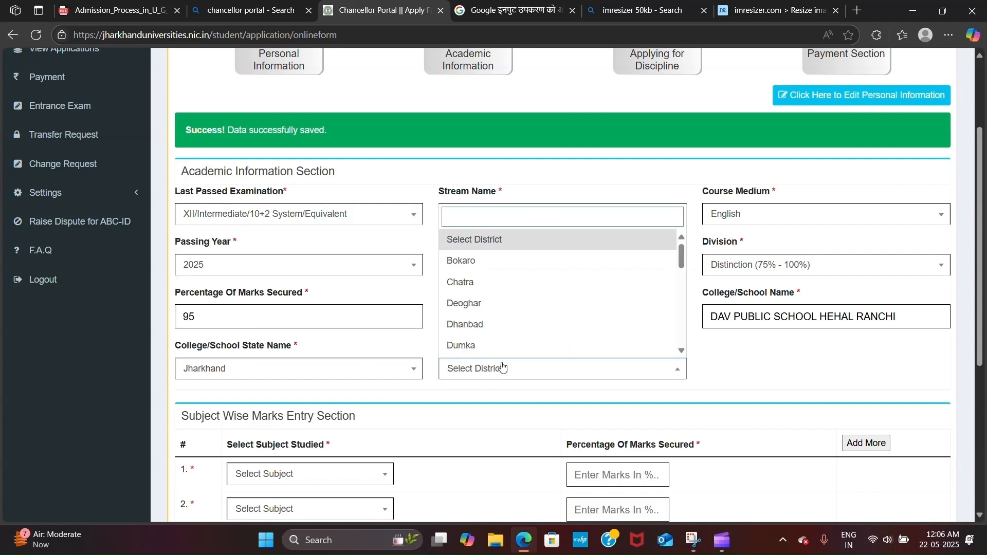
pyautogui.scroll(-4, 494, 331)
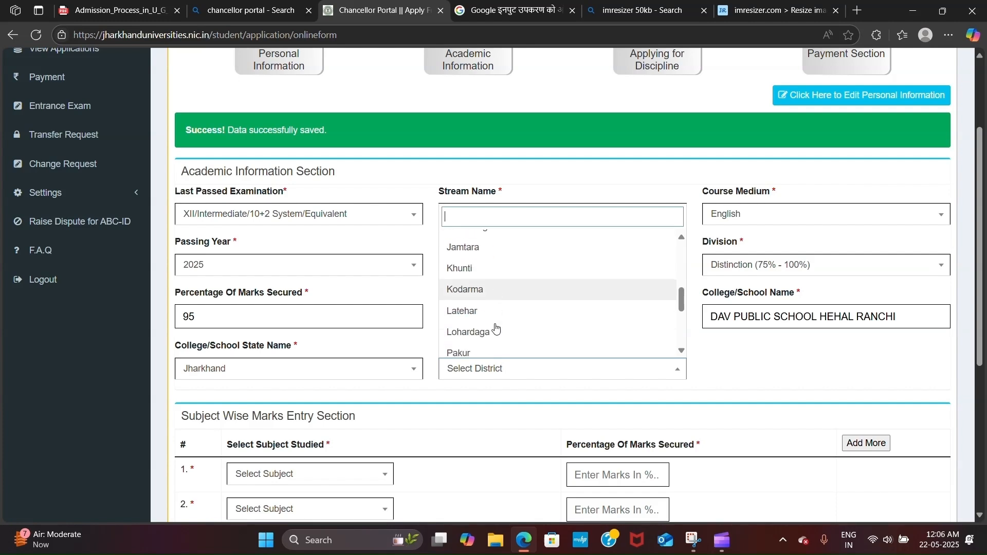
pyautogui.scroll(-3, 495, 329)
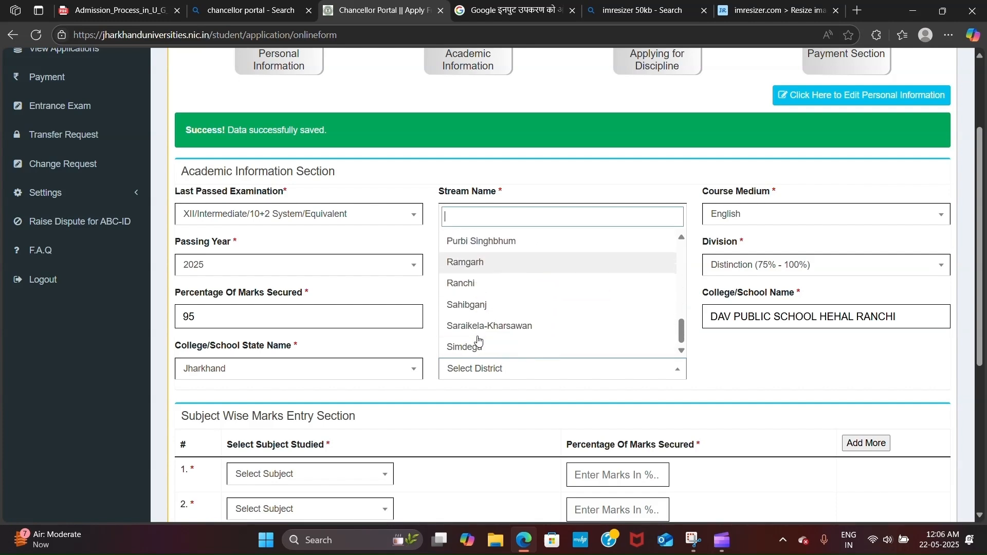
pyautogui.click(463, 283)
# - Pick Core English and Physics as the first two subjects
pyautogui.scroll(-3, 382, 343)
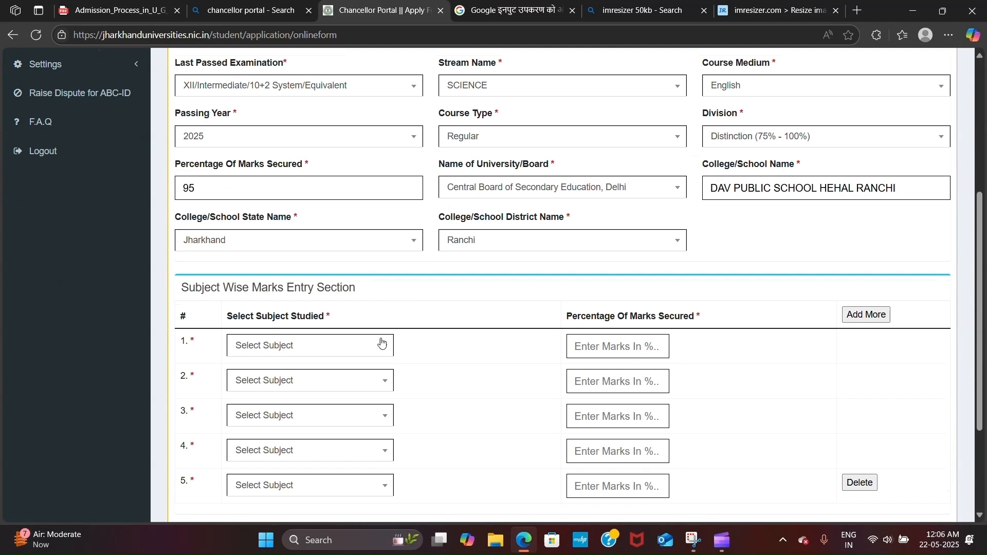
pyautogui.scroll(-1, 343, 349)
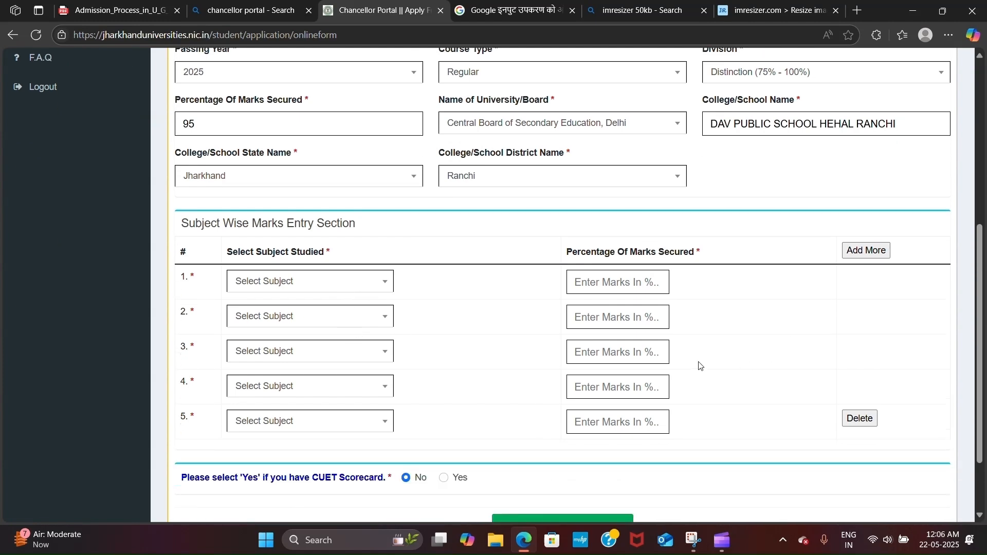
pyautogui.click(372, 285)
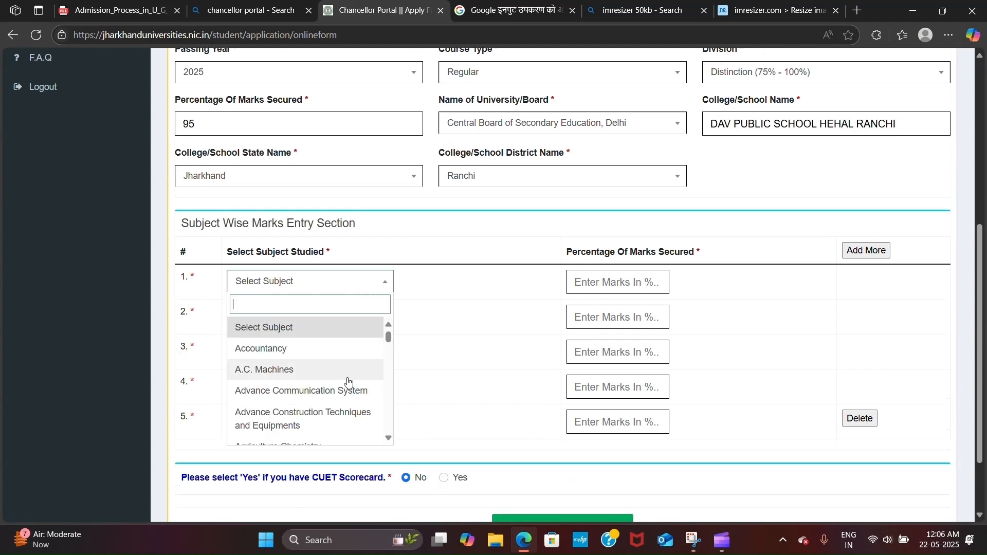
pyautogui.scroll(-5, 348, 382)
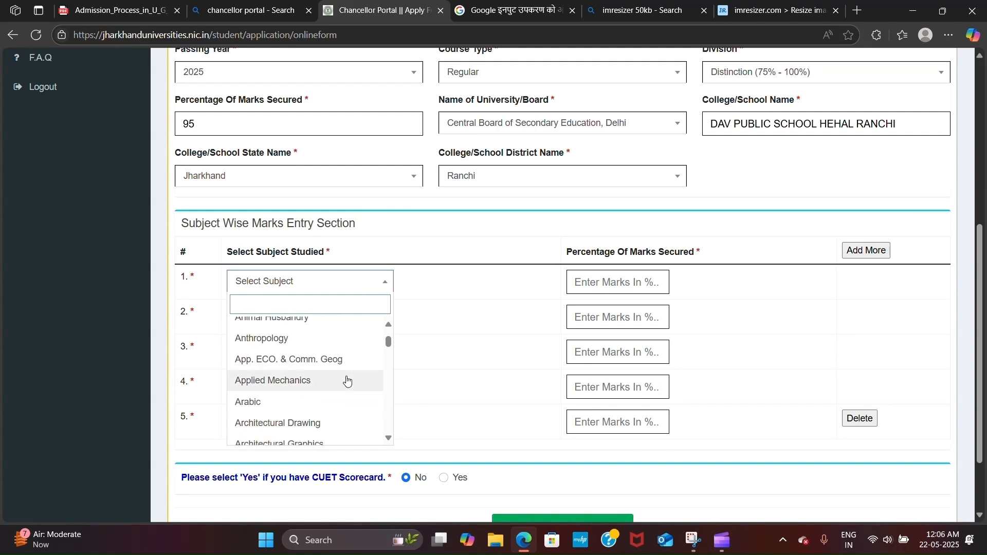
pyautogui.write('E')
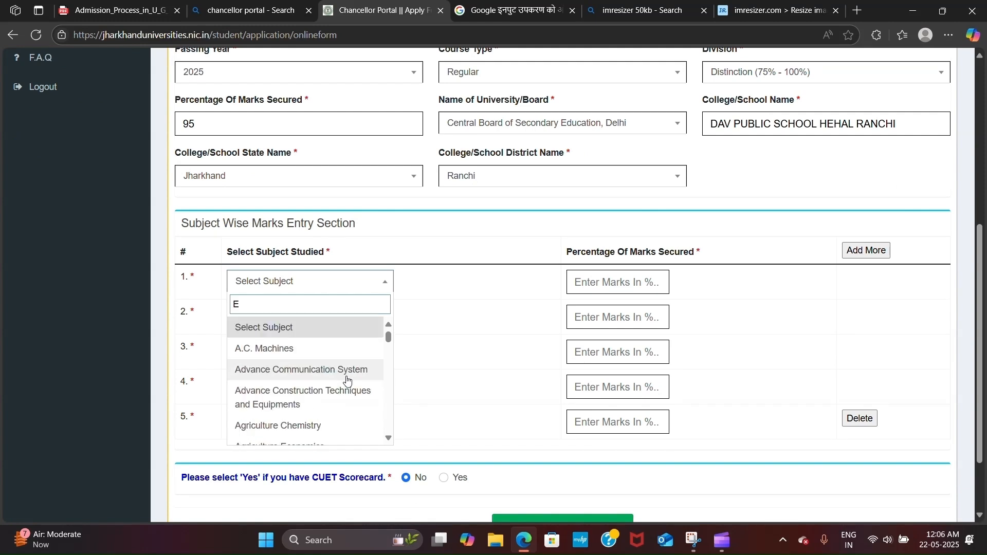
pyautogui.write('NG')
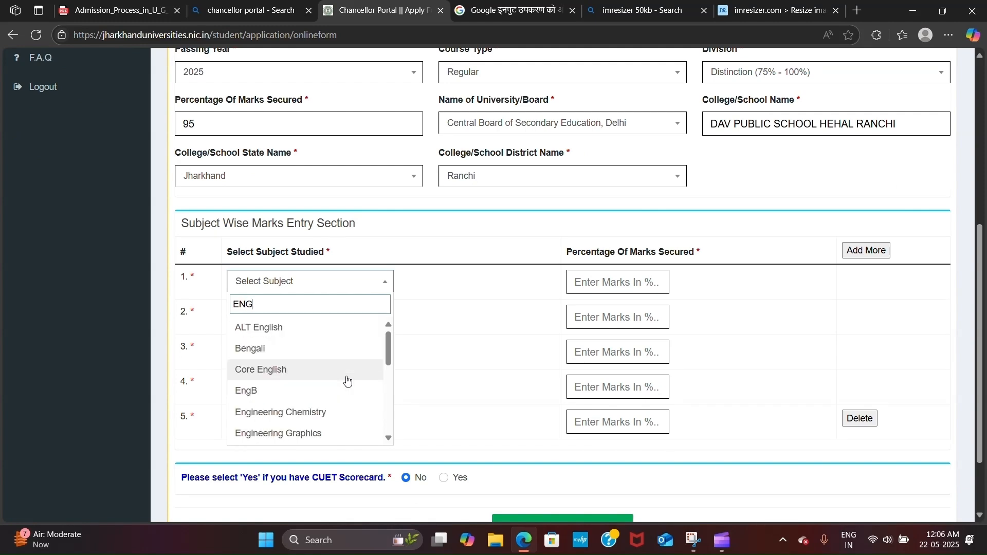
pyautogui.write('LI')
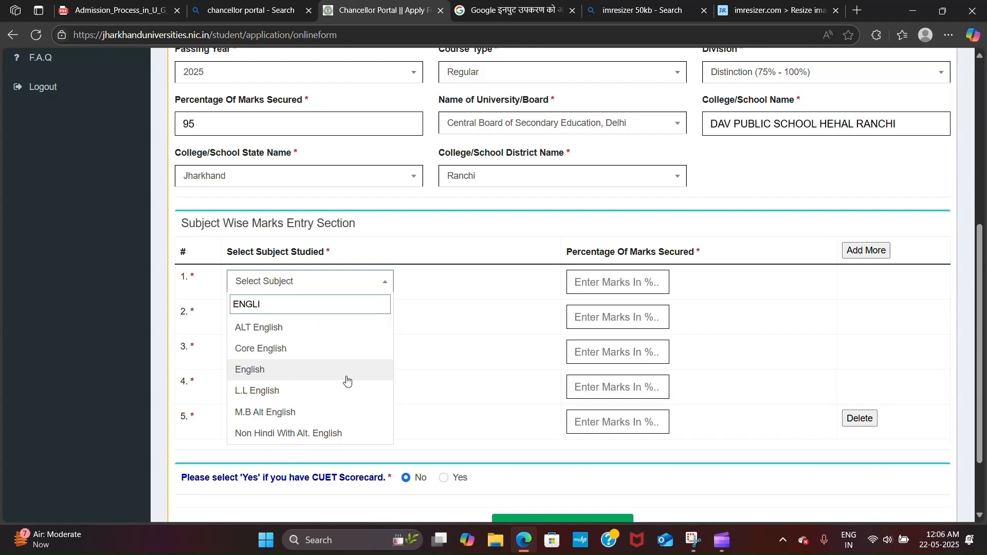
pyautogui.click(312, 352)
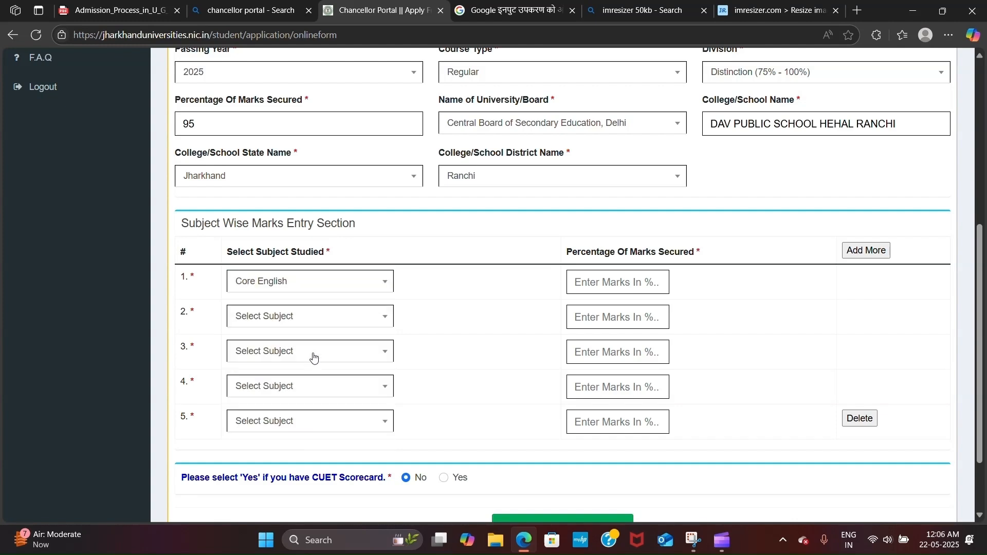
pyautogui.click(326, 327)
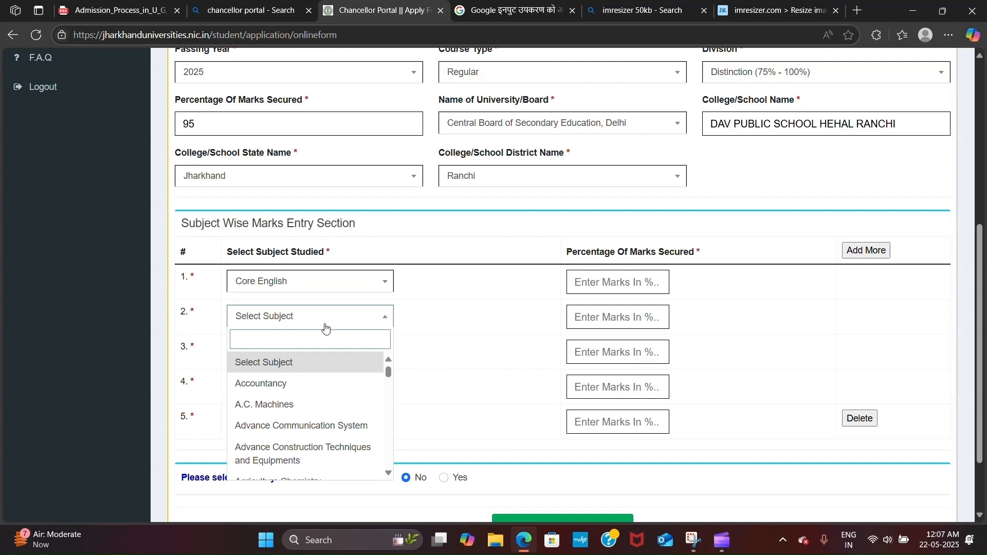
pyautogui.write('PHY')
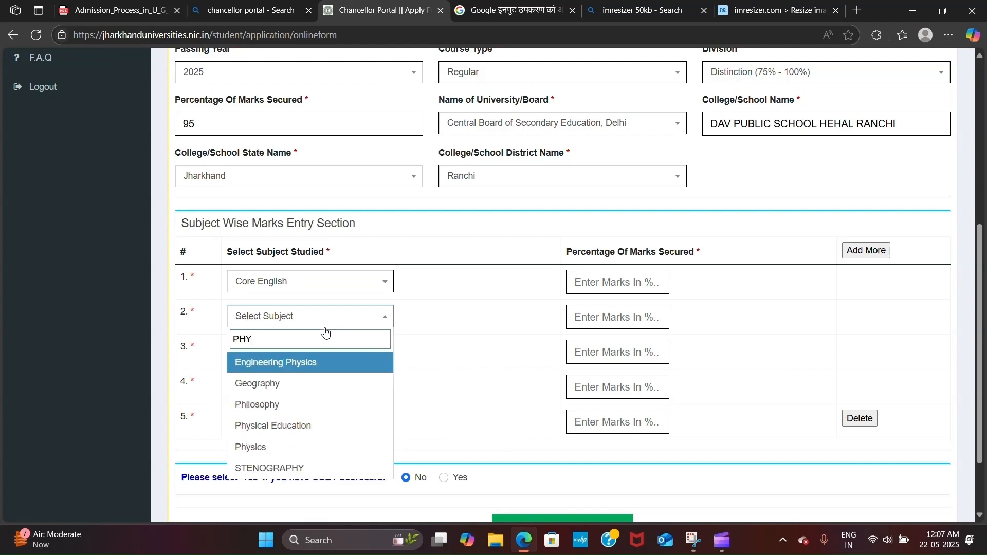
pyautogui.click(302, 448)
# - Pick Chemistry, Mathematics and Physical Education for subject rows 3 to 5
pyautogui.click(325, 358)
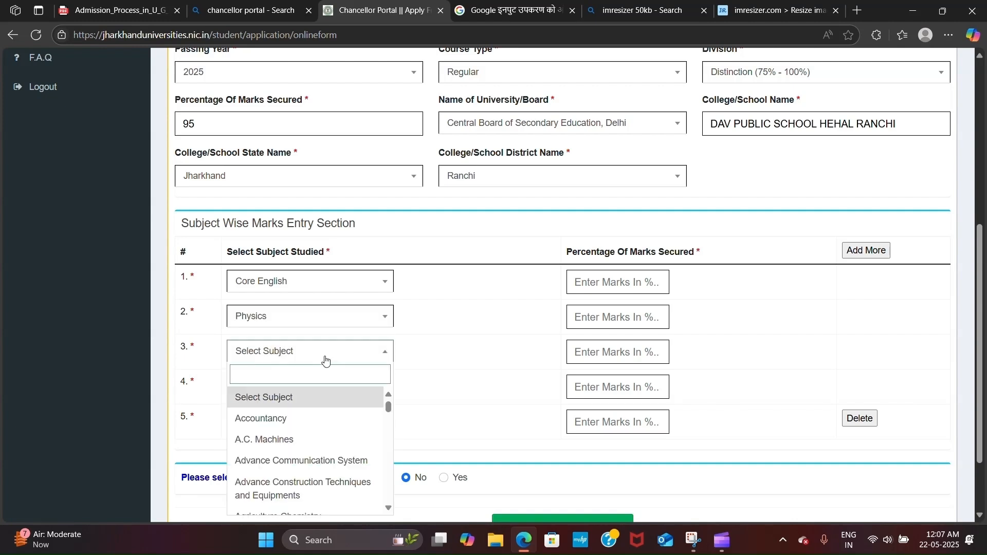
pyautogui.write('CHEM')
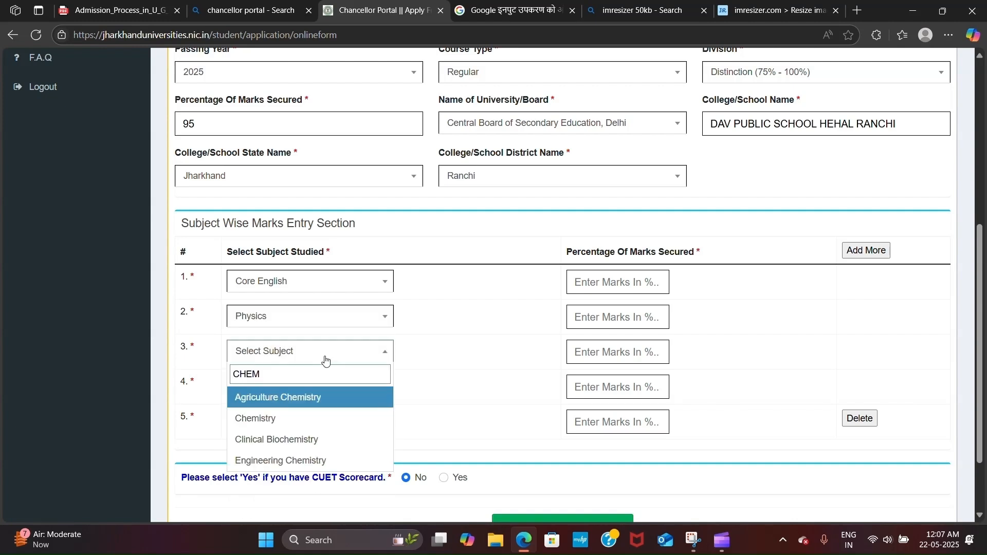
pyautogui.click(311, 419)
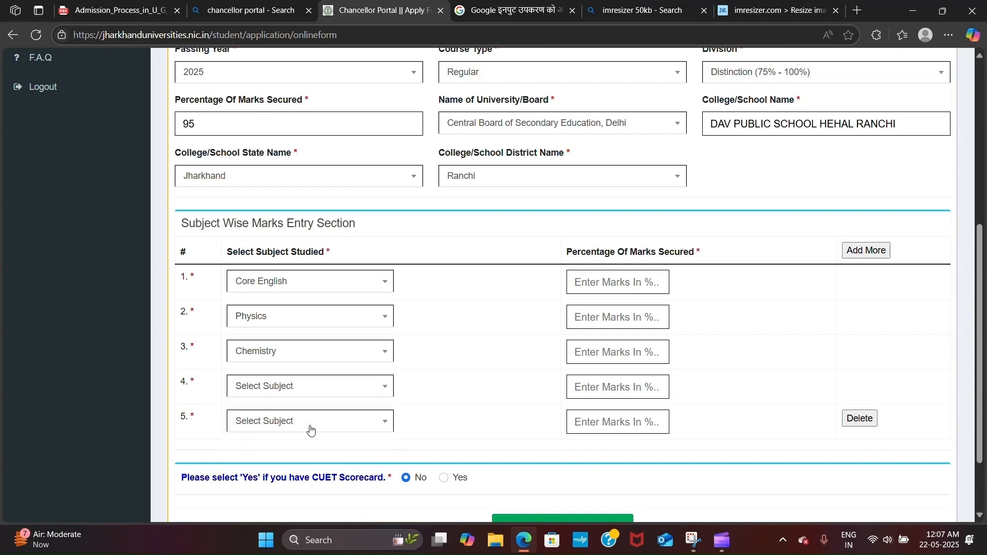
pyautogui.click(321, 392)
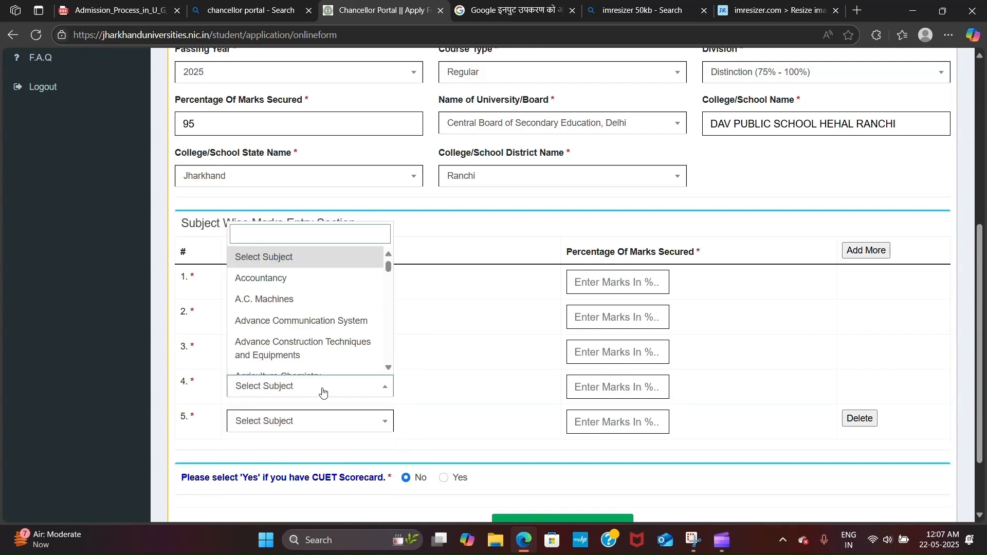
pyautogui.write('MA')
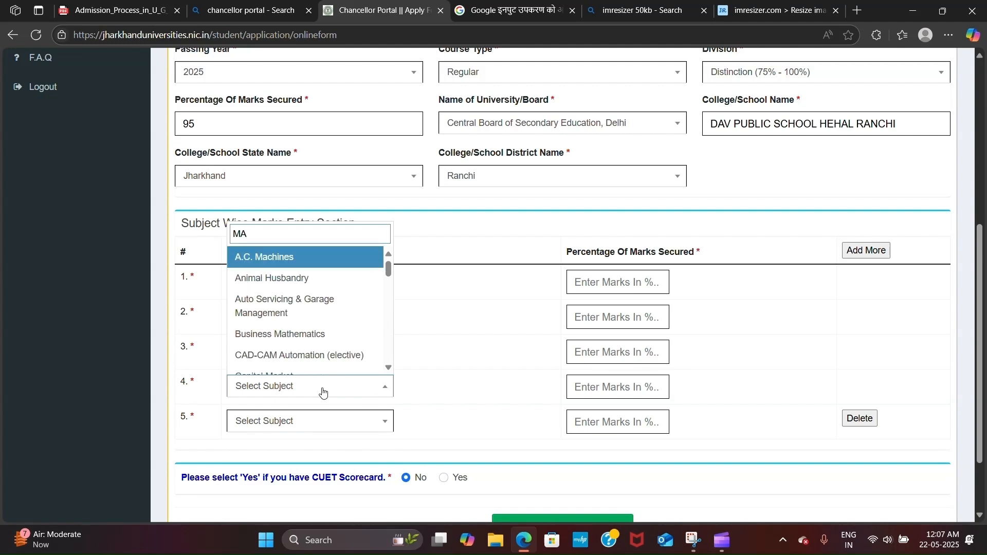
pyautogui.write('TH')
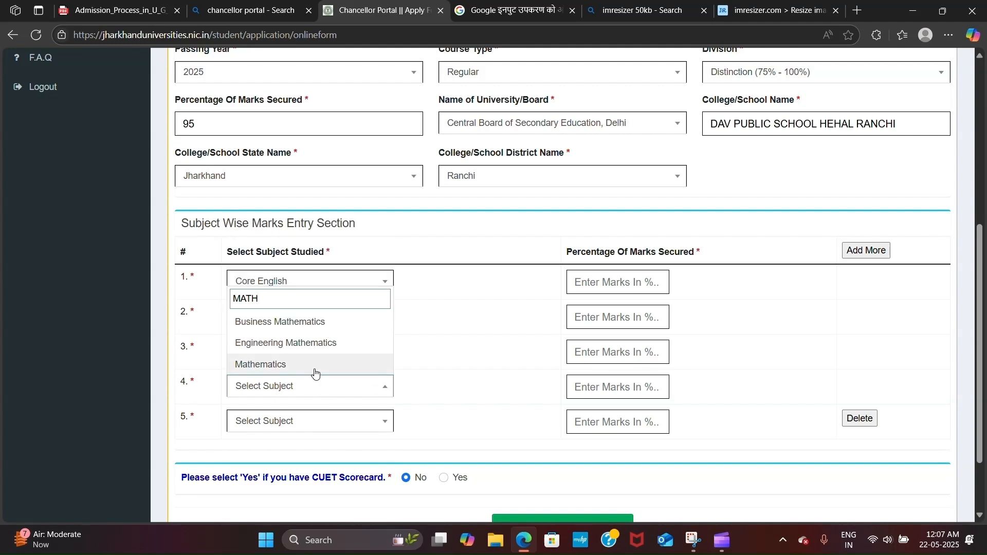
pyautogui.click(315, 365)
pyautogui.click(319, 427)
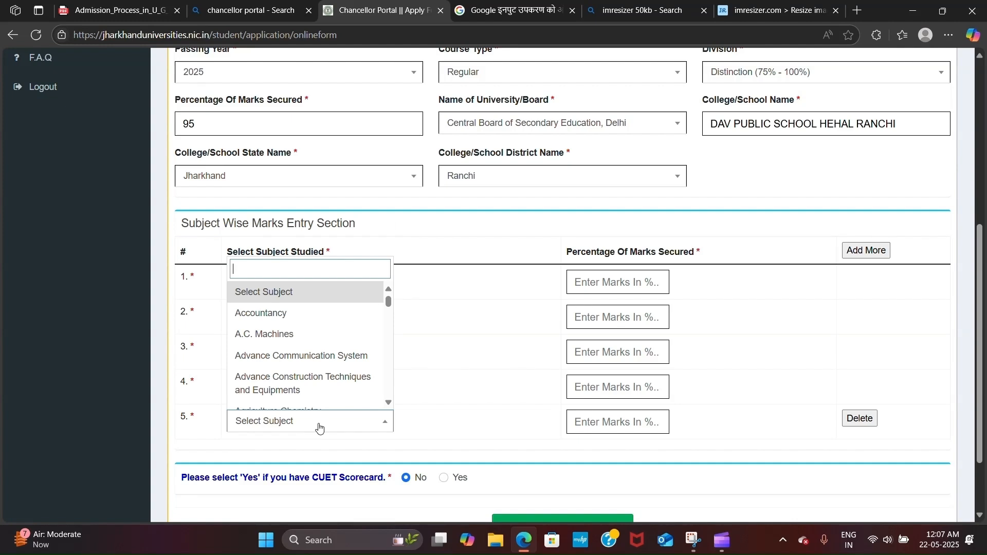
pyautogui.write('PHYS')
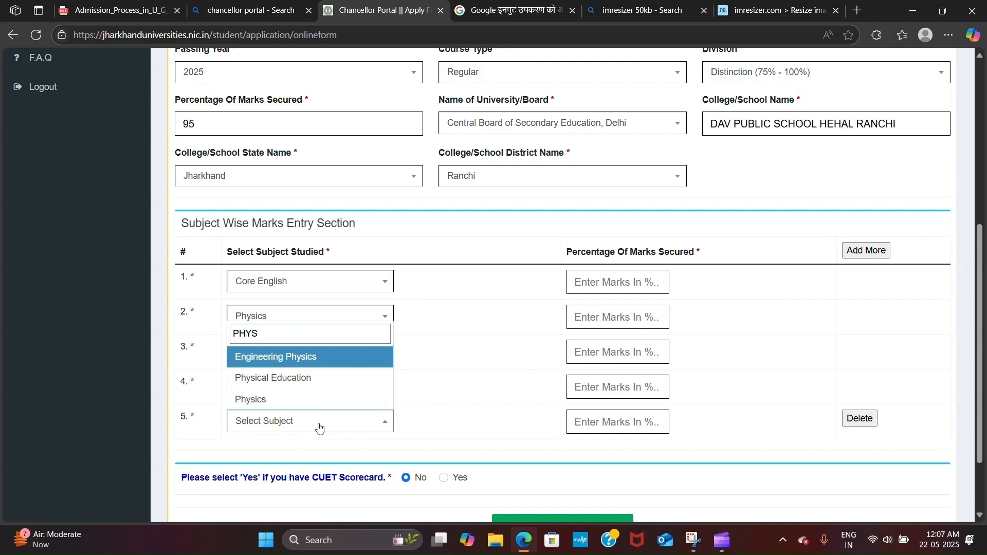
pyautogui.click(332, 381)
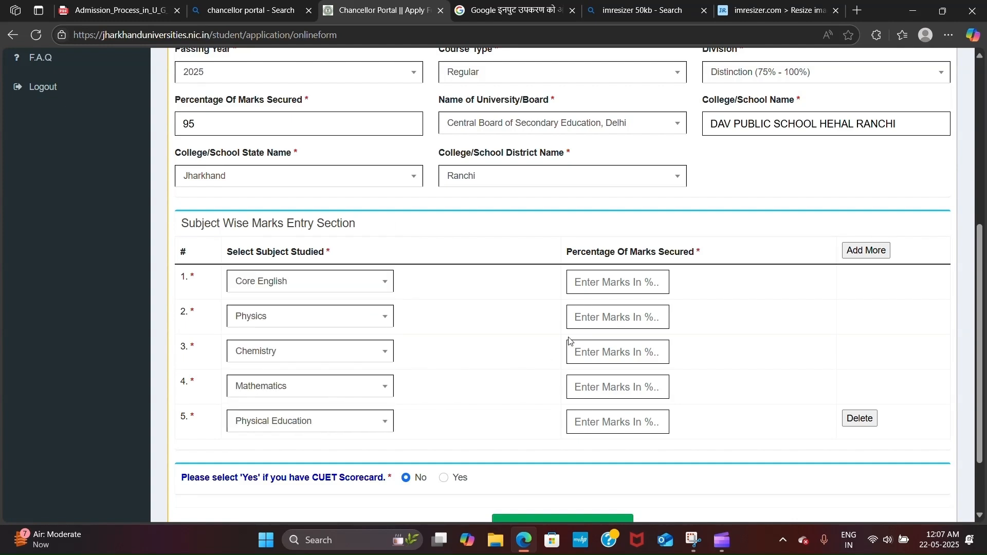
# - Enter subject marks 95, 90, 100, 95 and 95
pyautogui.click(616, 287)
pyautogui.write('95')
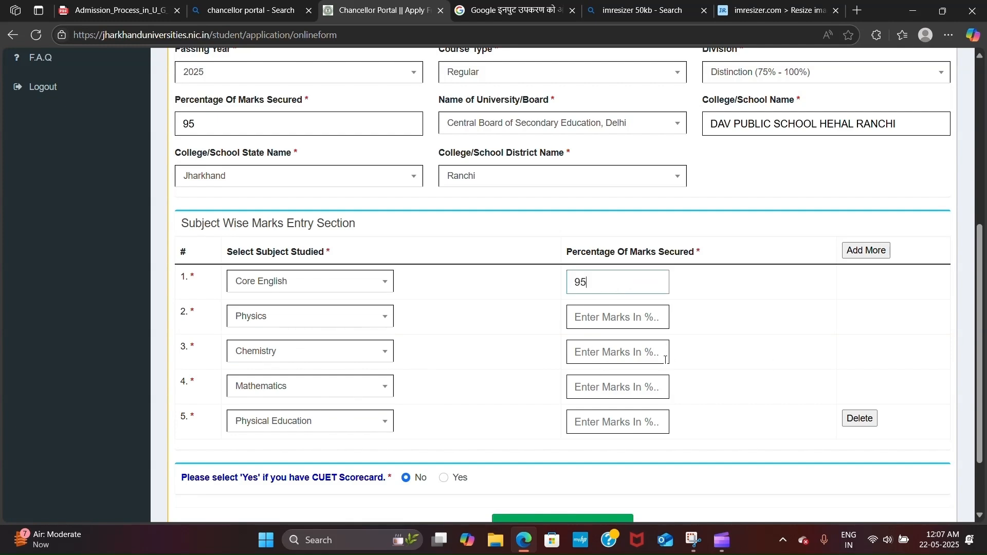
pyautogui.press('Tab')
pyautogui.click(628, 313)
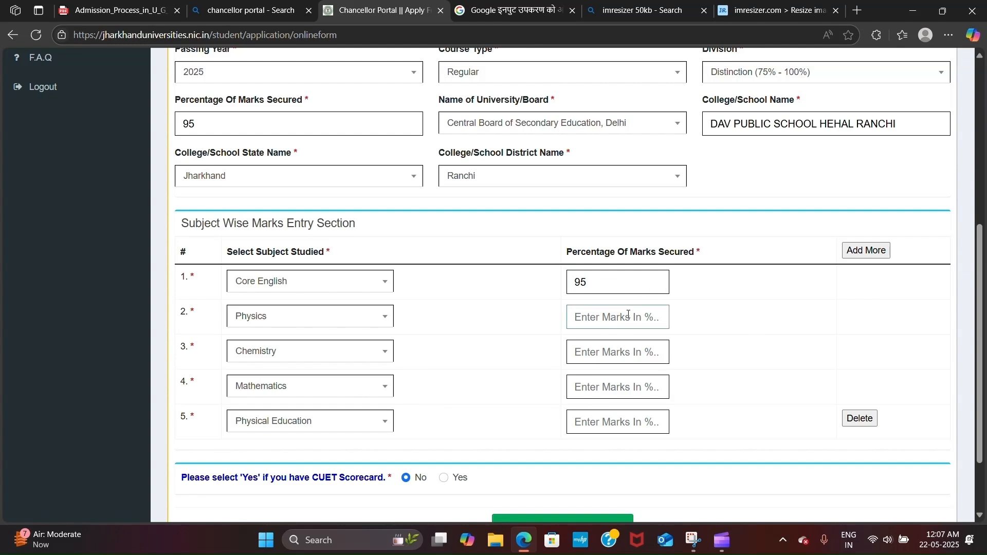
pyautogui.write('90')
pyautogui.write('100')
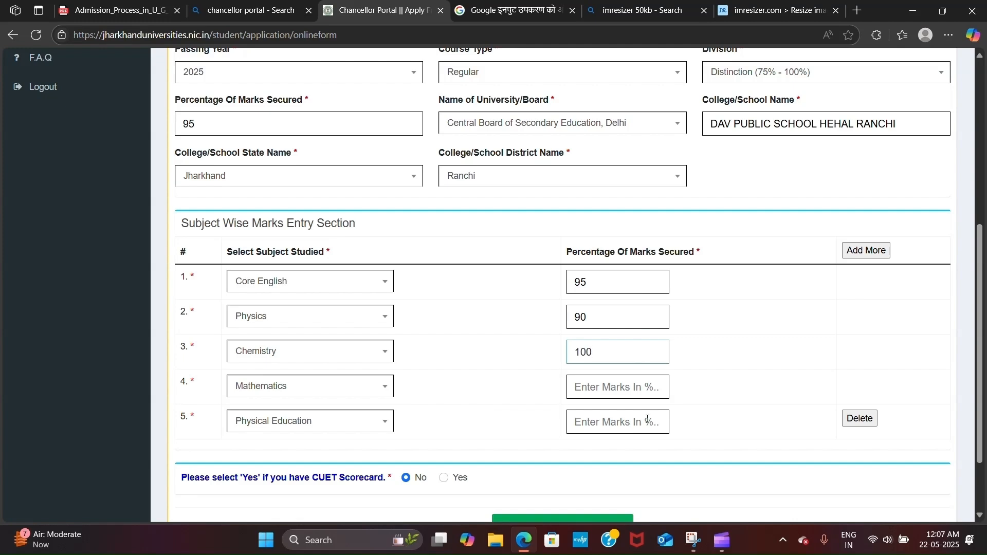
pyautogui.click(645, 393)
pyautogui.write('95')
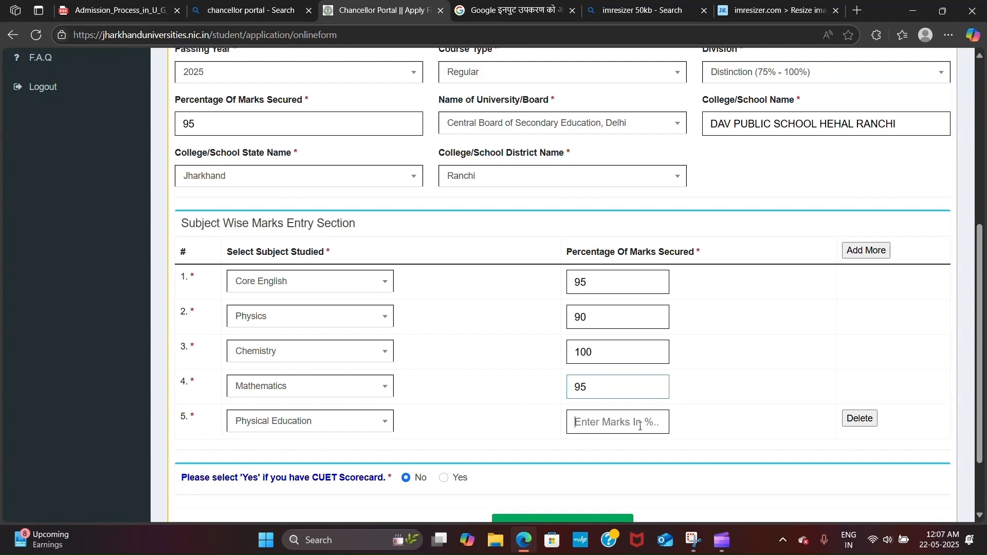
pyautogui.write('95')
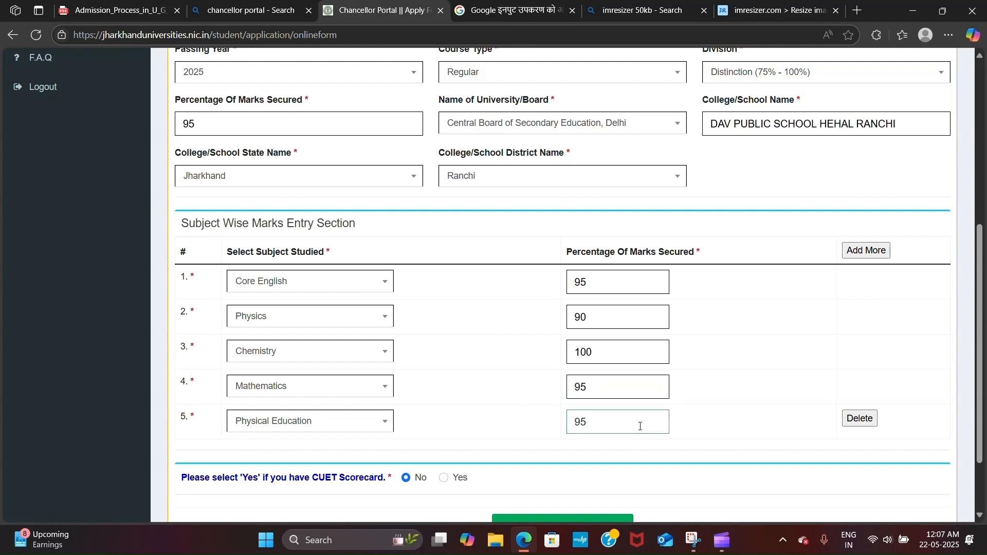
pyautogui.scroll(-2, 640, 426)
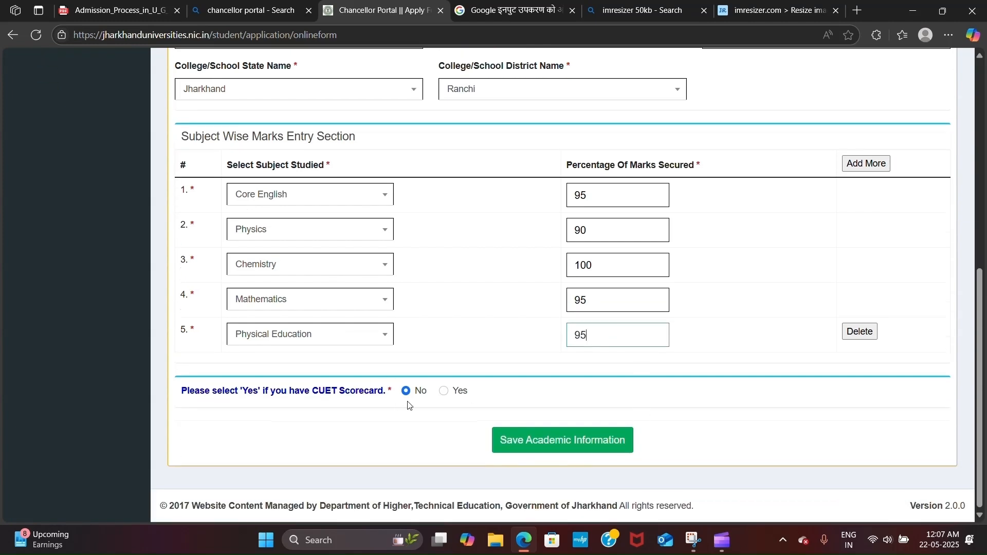
# - Start a CUET scorecard entry with Mathematics and marks 0, dismissing the missing-marks warning
pyautogui.click(444, 391)
pyautogui.scroll(-2, 444, 391)
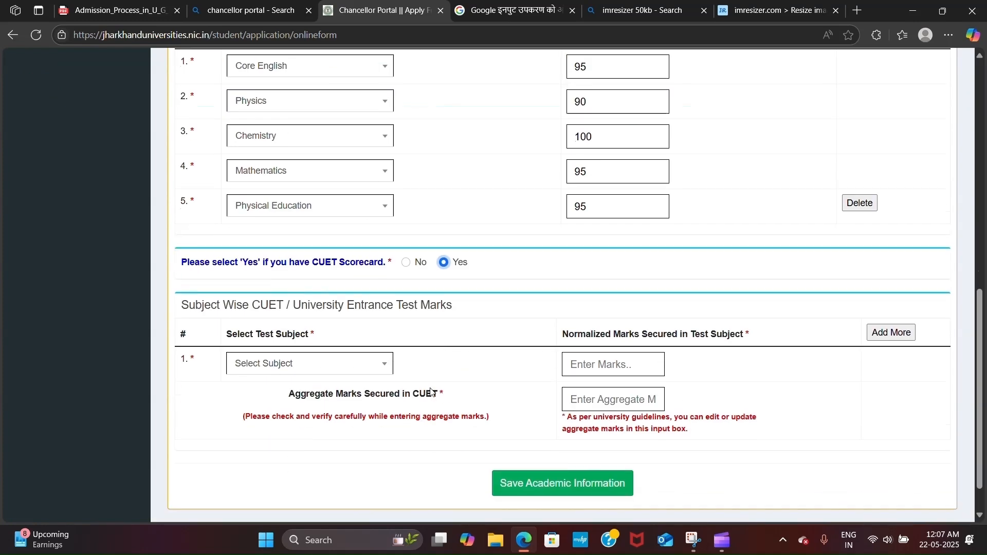
pyautogui.click(364, 367)
pyautogui.scroll(-5, 319, 296)
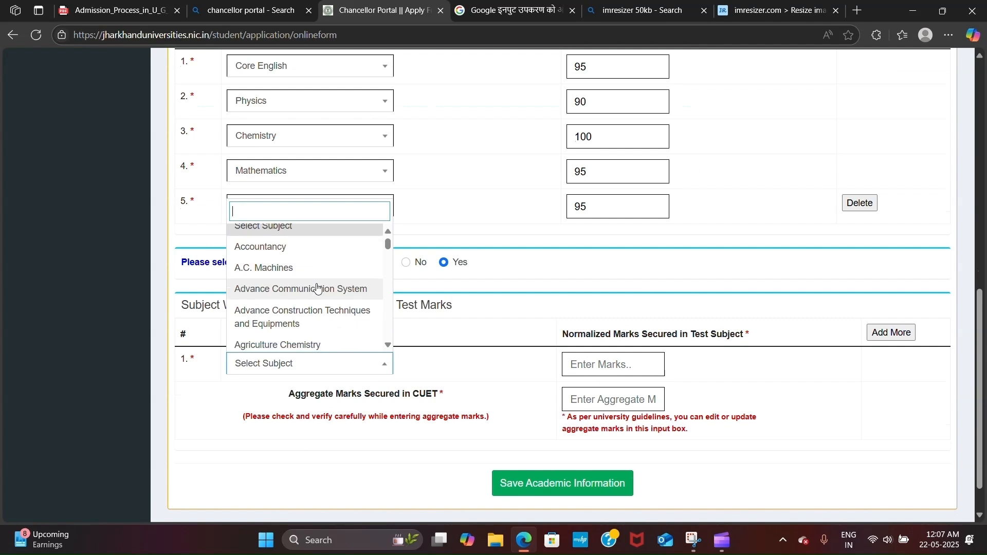
pyautogui.write('MATH')
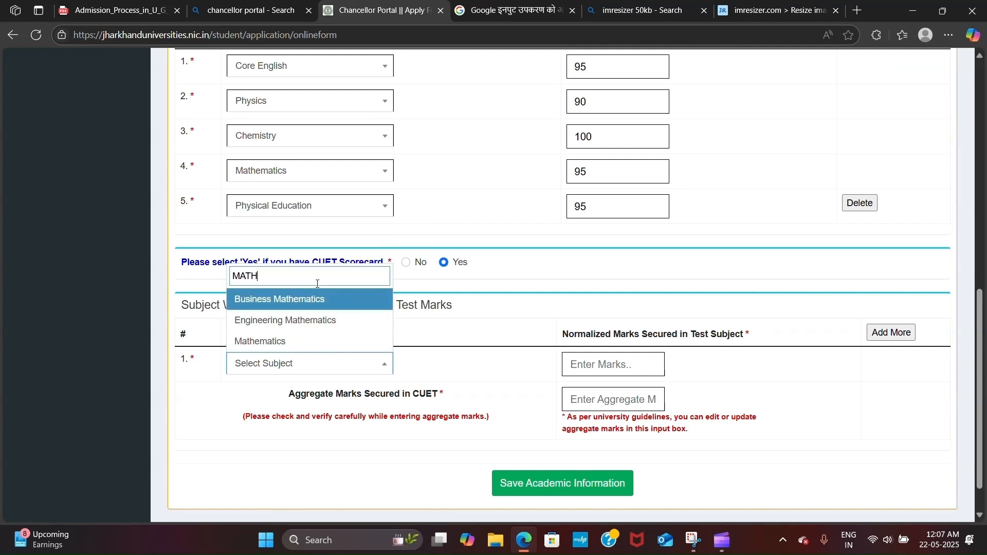
pyautogui.click(287, 342)
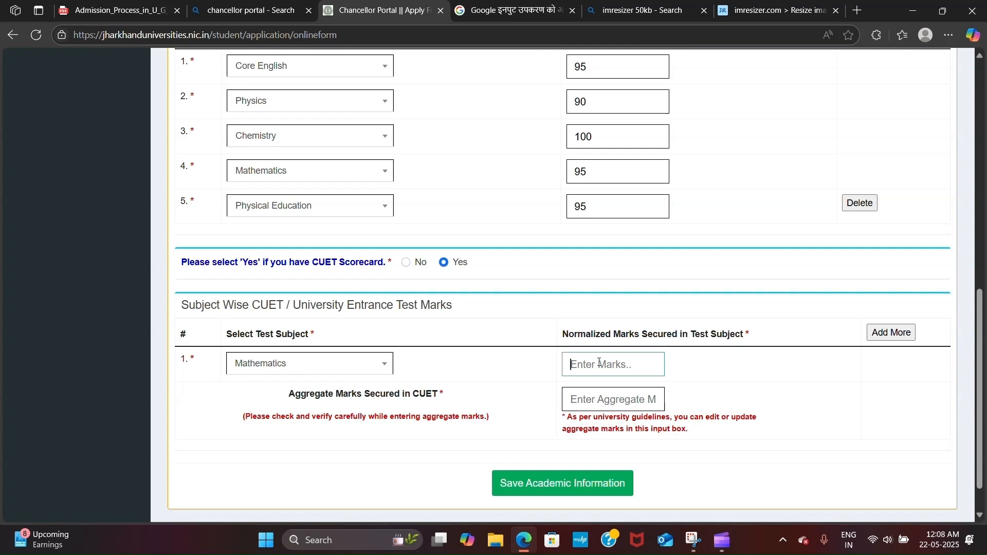
pyautogui.write('0')
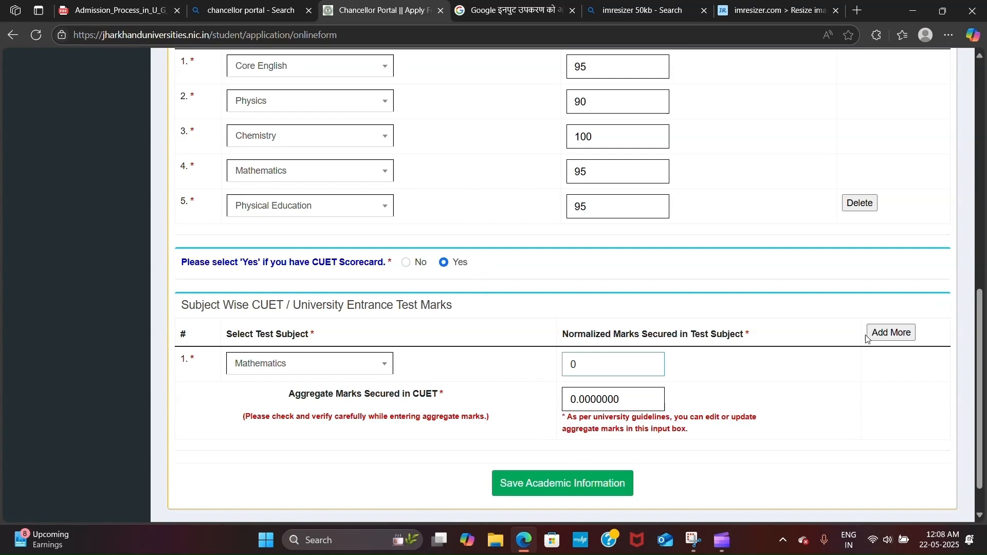
pyautogui.click(886, 334)
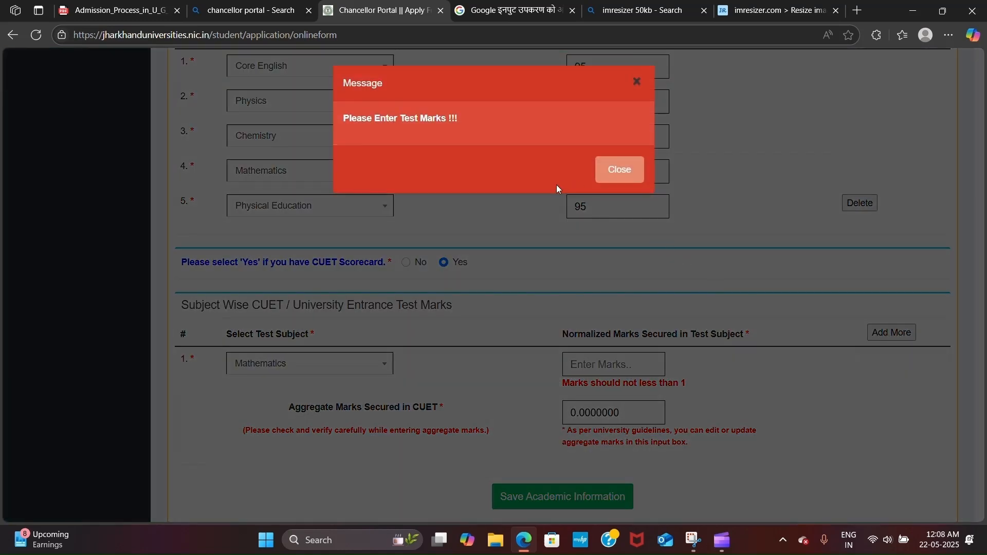
pyautogui.click(626, 169)
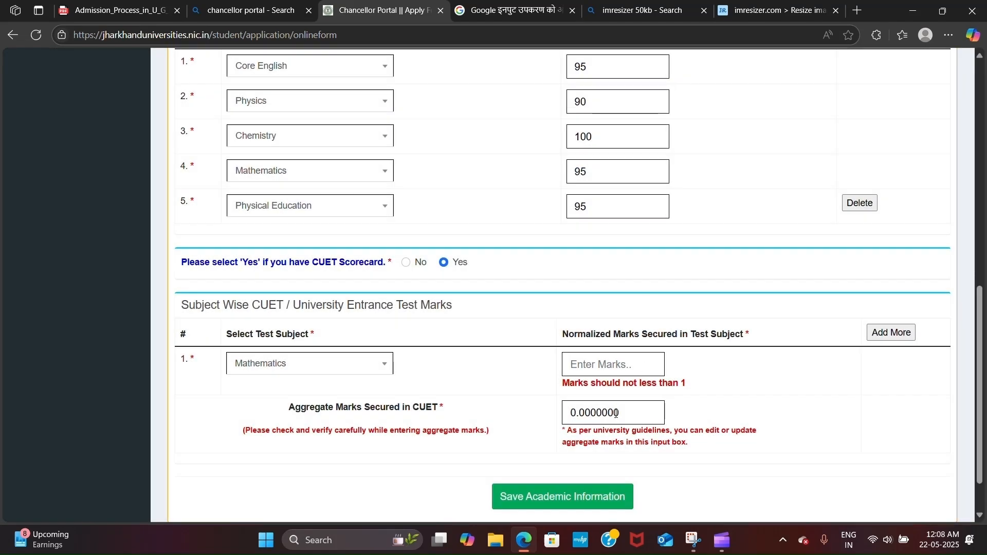
# - Re-enter the CUET Mathematics test marks as 1
pyautogui.click(609, 365)
pyautogui.write('1')
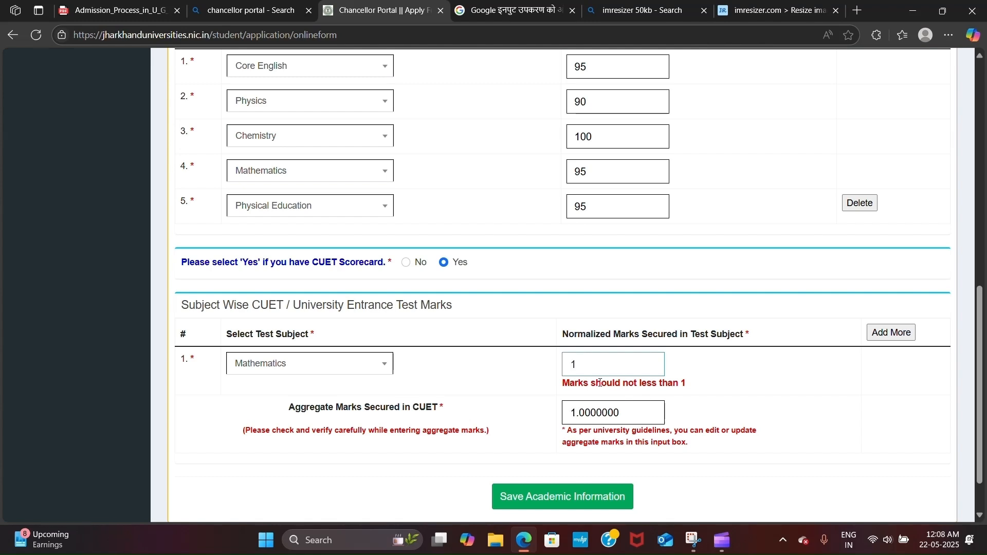
pyautogui.press('BackSpace')
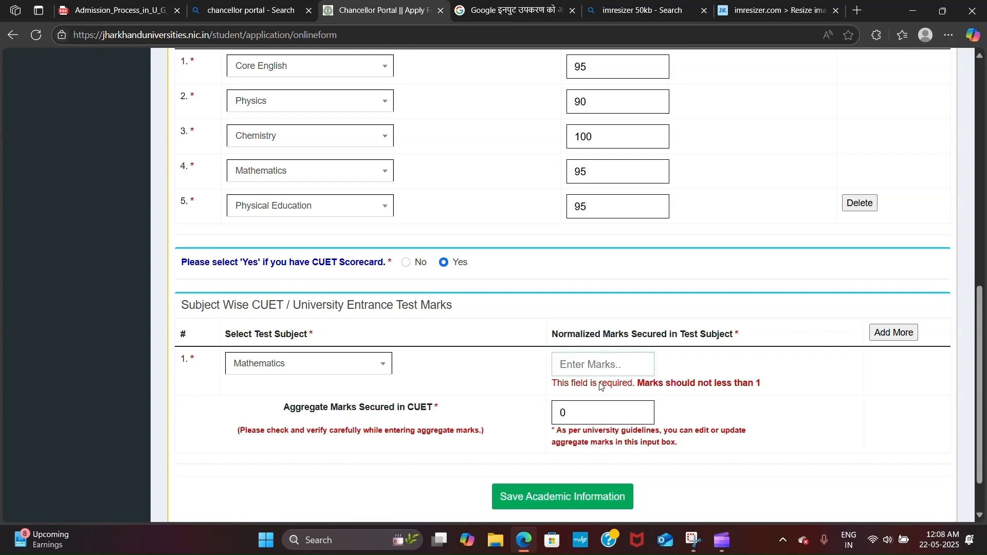
pyautogui.write('1')
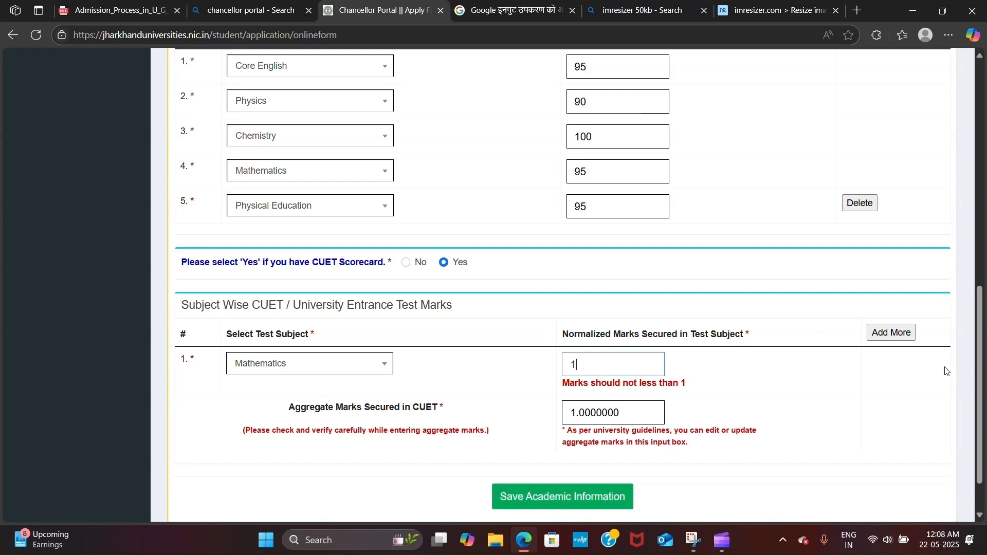
pyautogui.moveTo(581, 439); pyautogui.dragTo(745, 445)
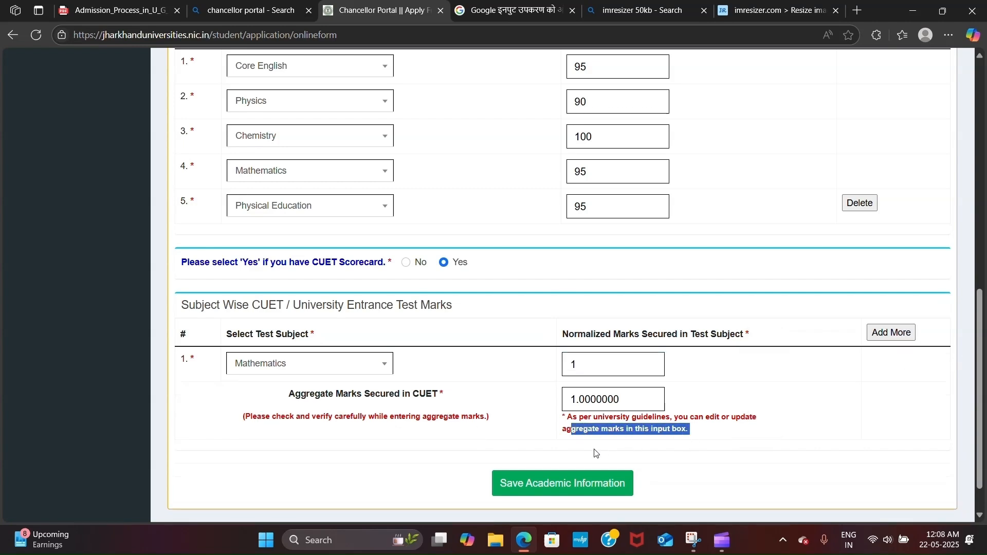
pyautogui.click(573, 448)
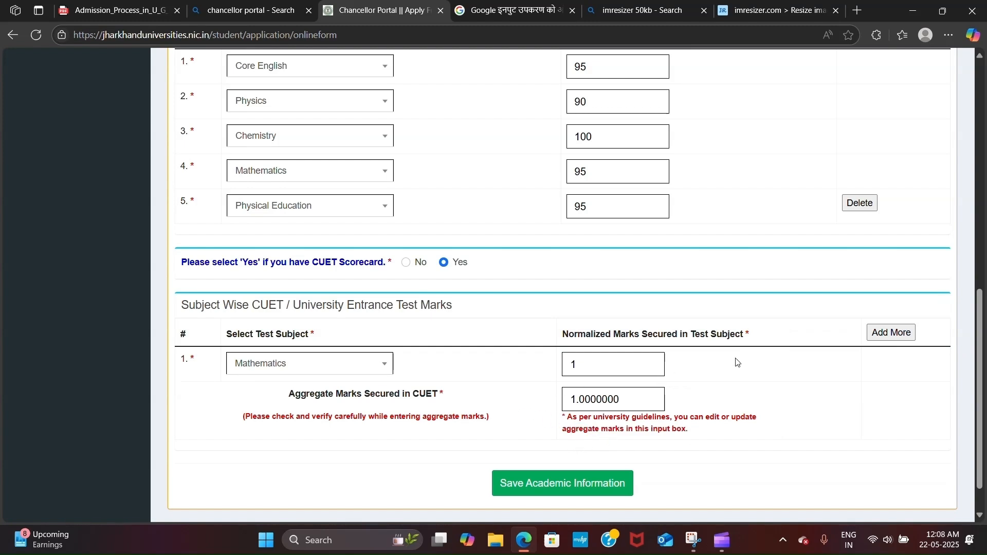
# - Remove the extra CUET row, choose No for CUET scorecard, and save academic information
pyautogui.click(877, 337)
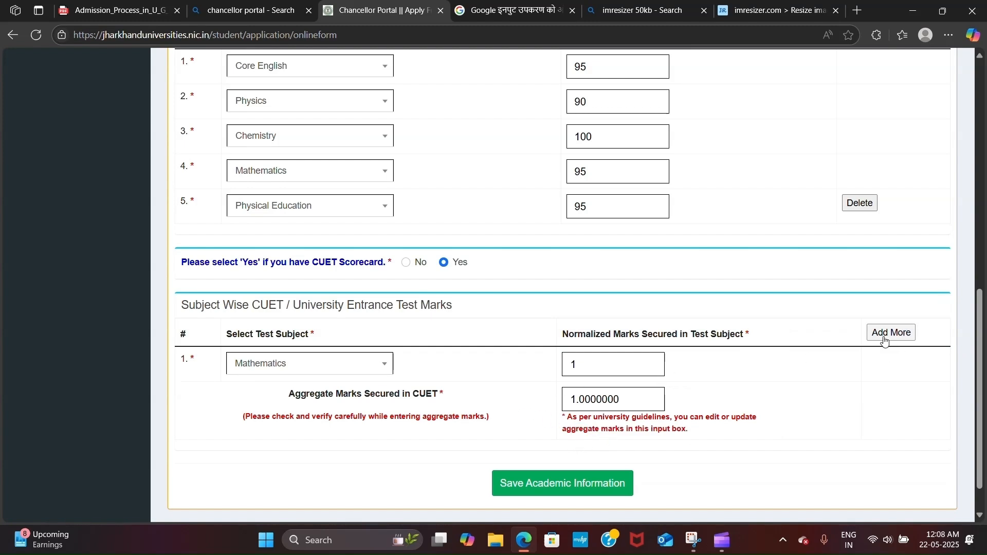
pyautogui.doubleClick(617, 364)
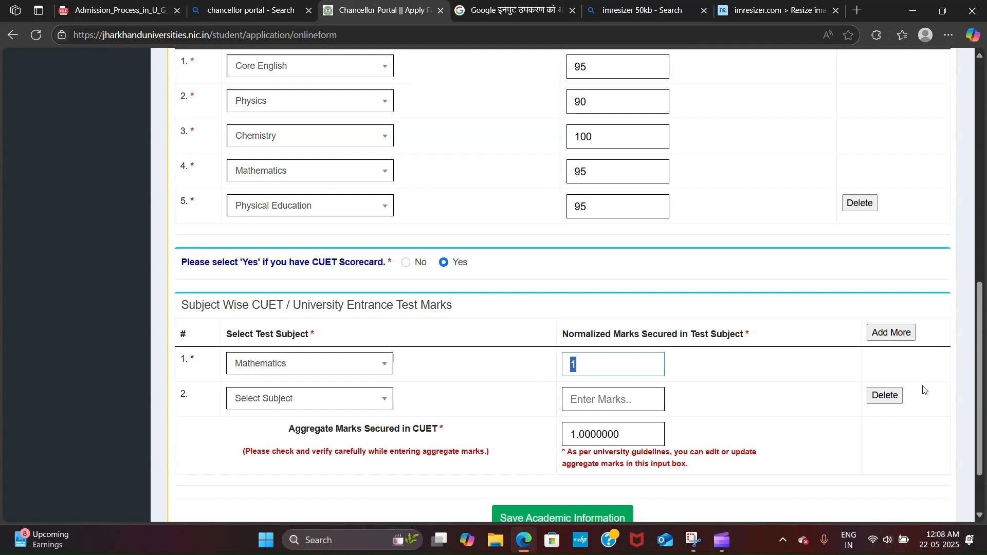
pyautogui.click(882, 396)
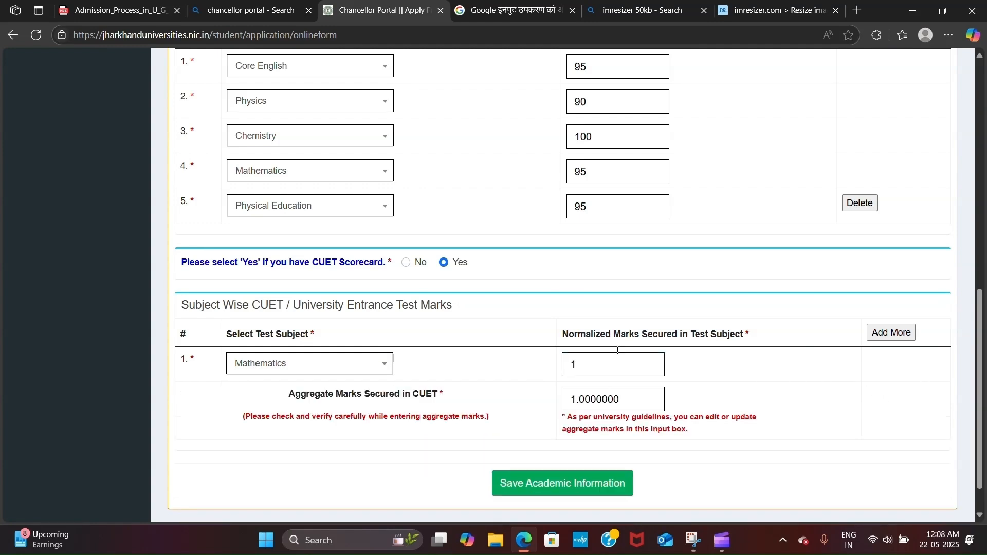
pyautogui.click(406, 262)
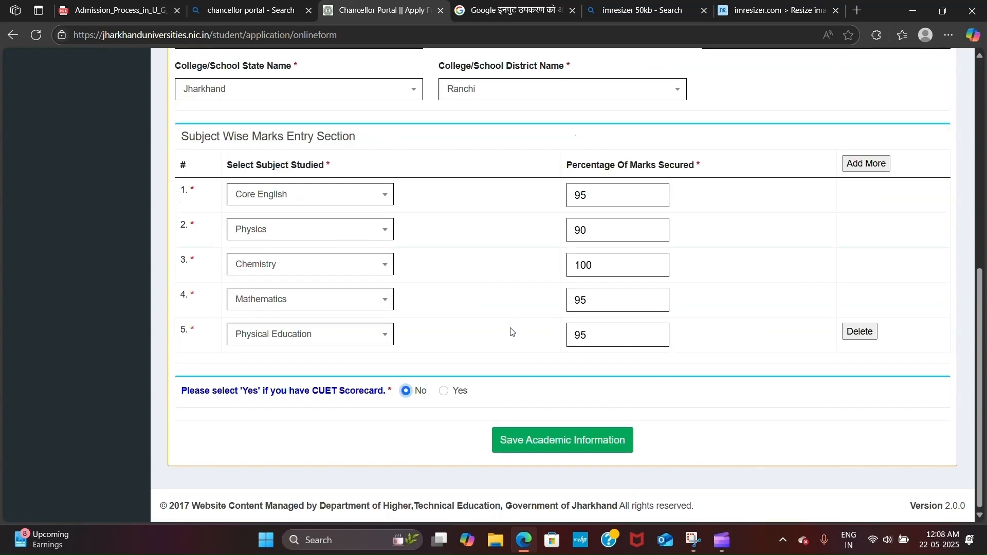
pyautogui.click(597, 439)
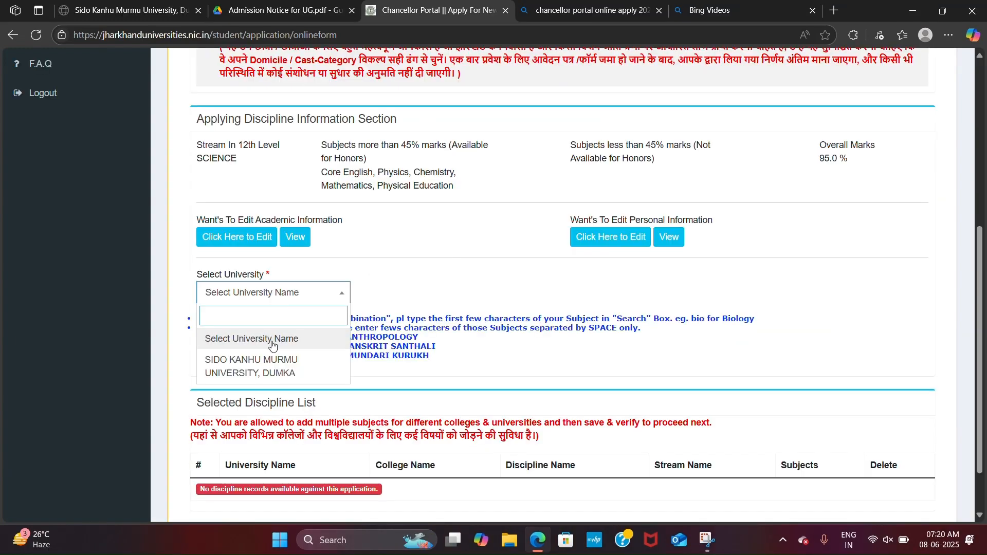
# - Choose SIDO KANHU MURMU UNIVERSITY, DUMKA and DEOGHAR COLLEGE for the first discipline
pyautogui.click(286, 366)
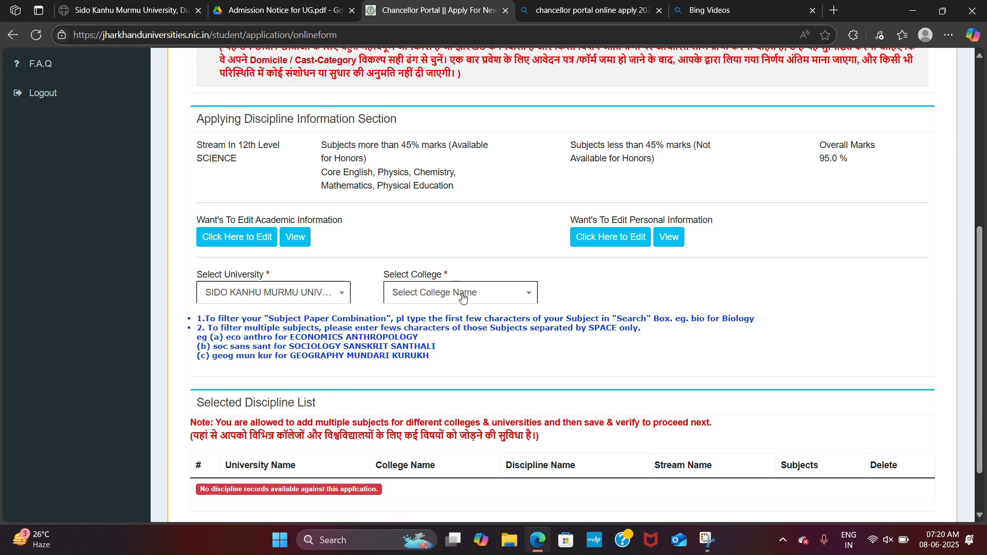
pyautogui.click(464, 293)
pyautogui.scroll(-10, 461, 386)
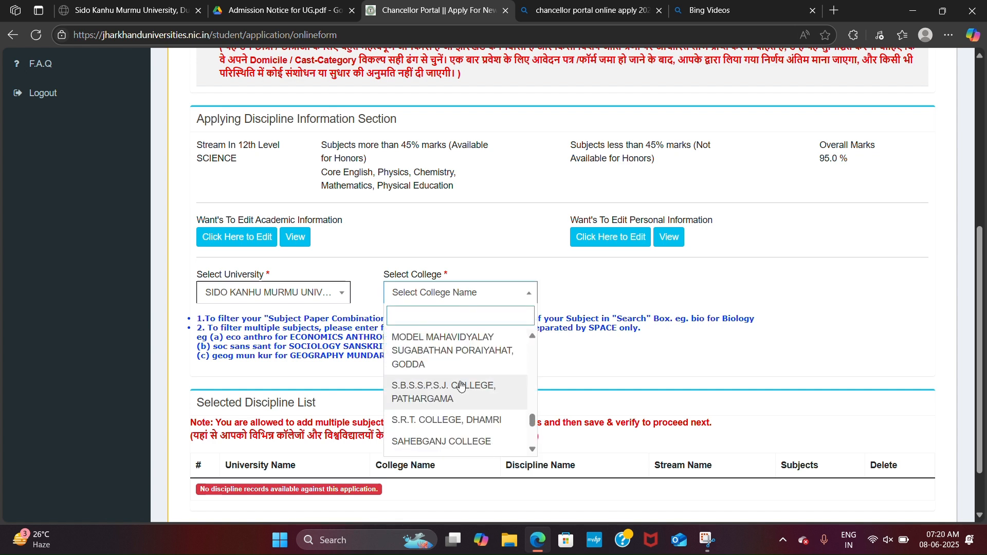
pyautogui.scroll(-4, 461, 387)
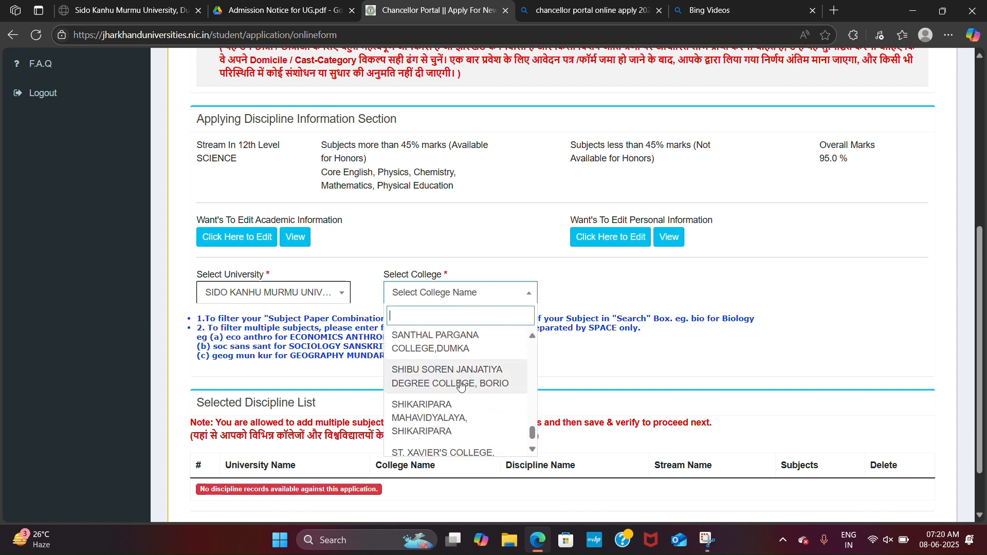
pyautogui.scroll(15, 460, 387)
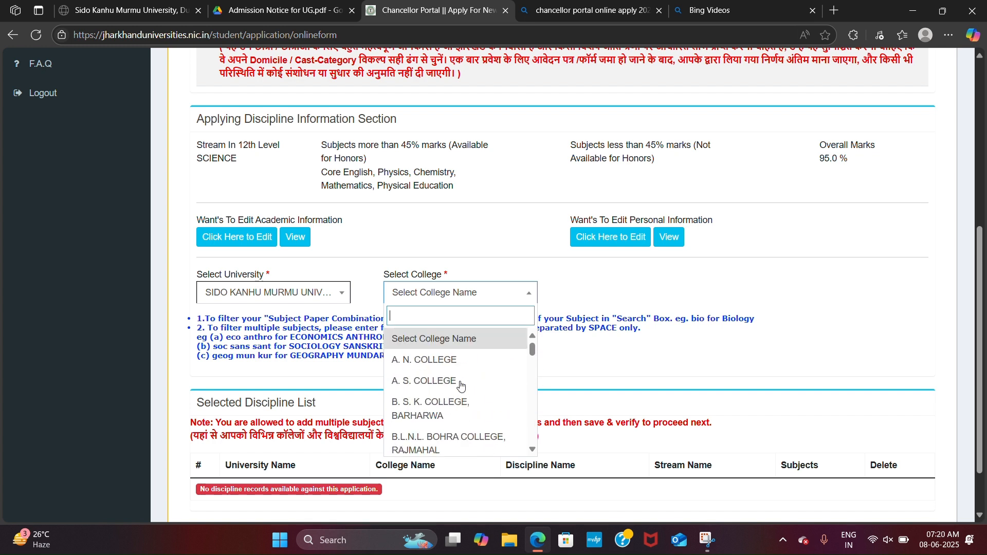
pyautogui.scroll(-4, 460, 386)
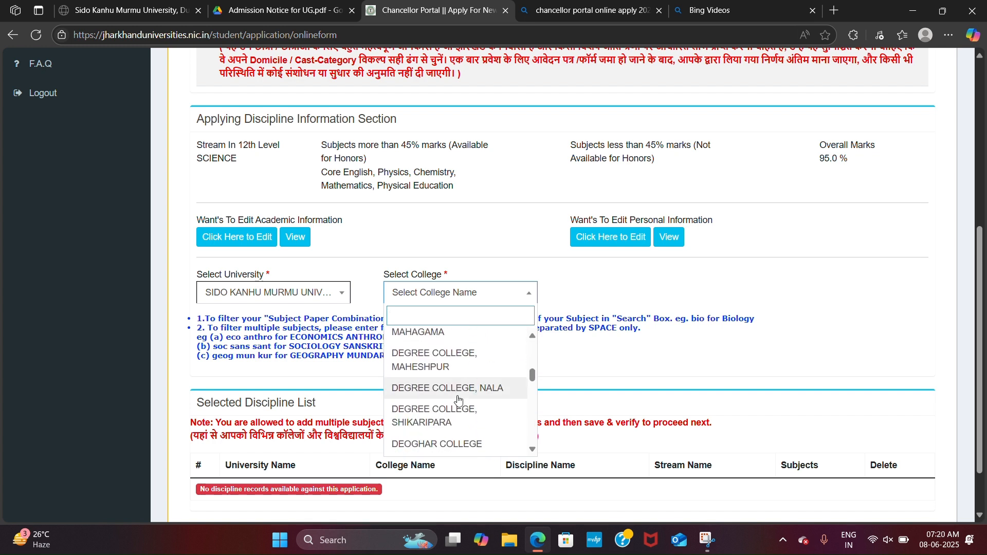
pyautogui.scroll(-2, 455, 411)
pyautogui.click(449, 381)
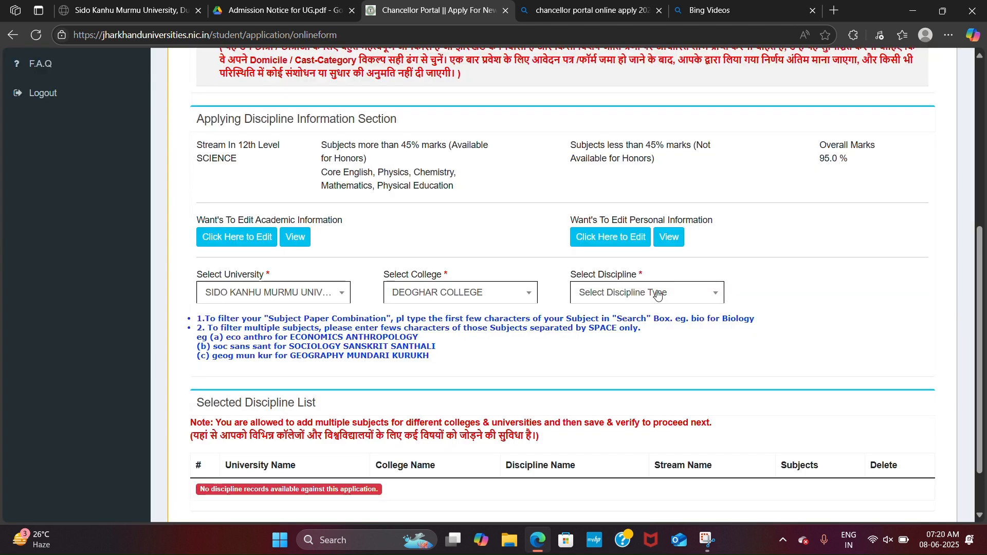
# - Add the Regular UG (R) - MSCA / MATHEMATICS discipline to the application
pyautogui.click(655, 293)
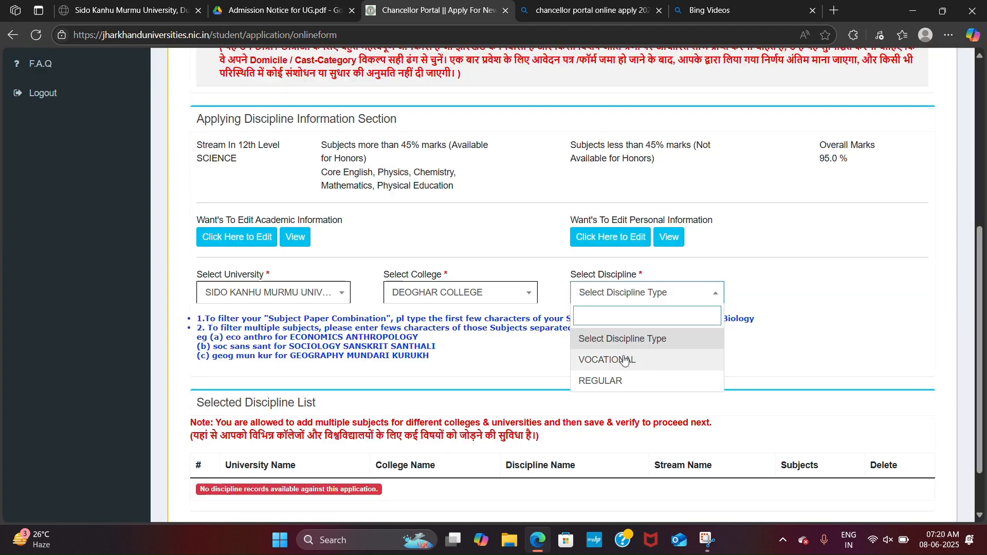
pyautogui.click(616, 381)
pyautogui.click(776, 297)
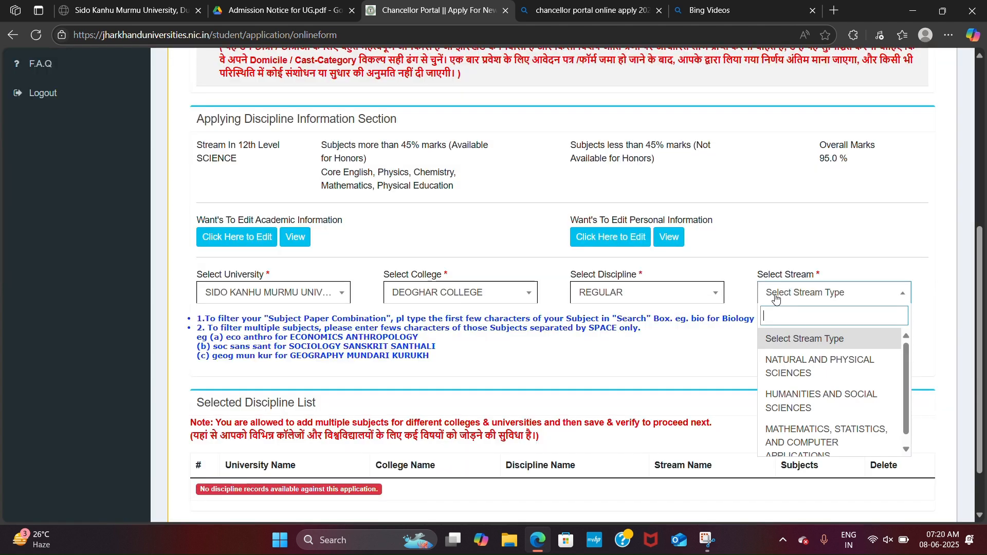
pyautogui.click(793, 437)
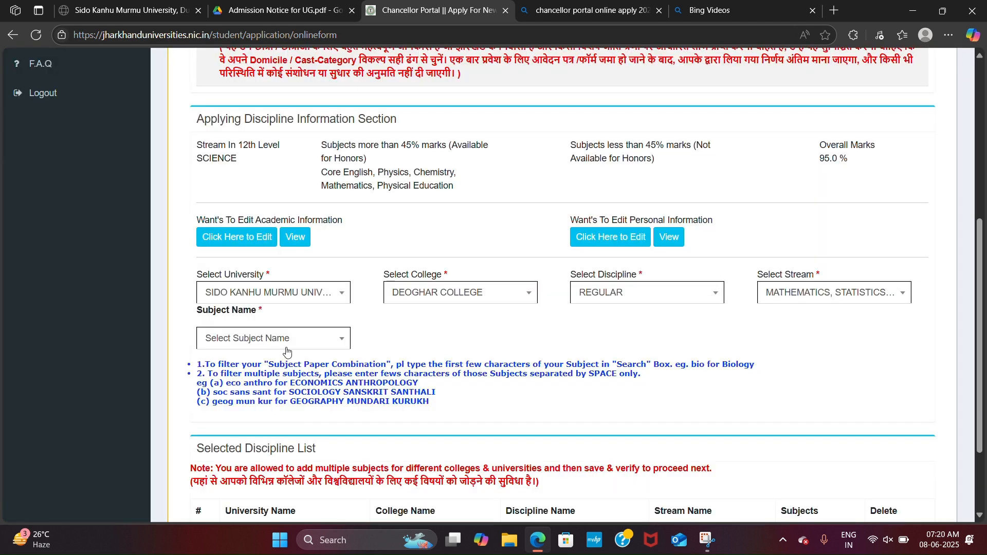
pyautogui.click(285, 339)
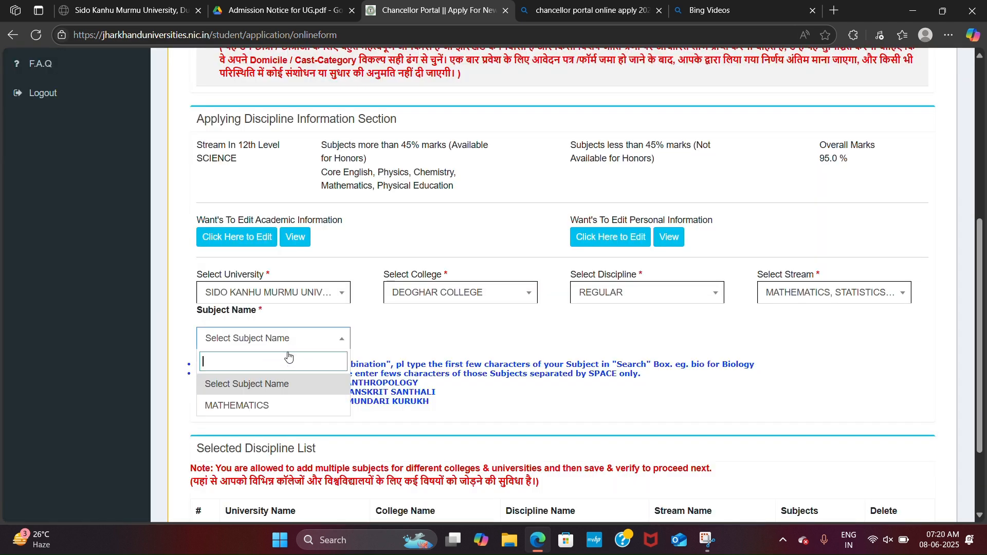
pyautogui.click(270, 408)
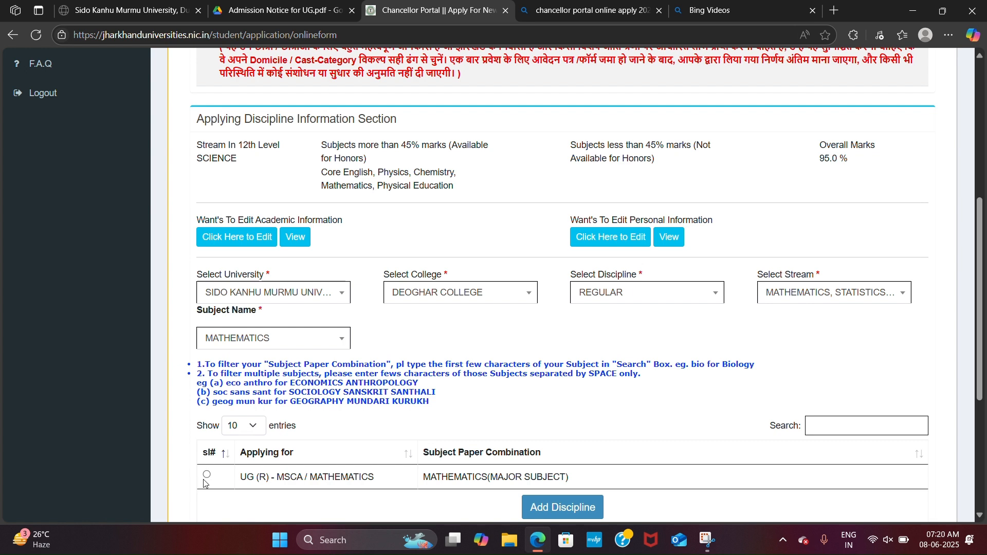
pyautogui.click(207, 477)
pyautogui.scroll(-1, 624, 362)
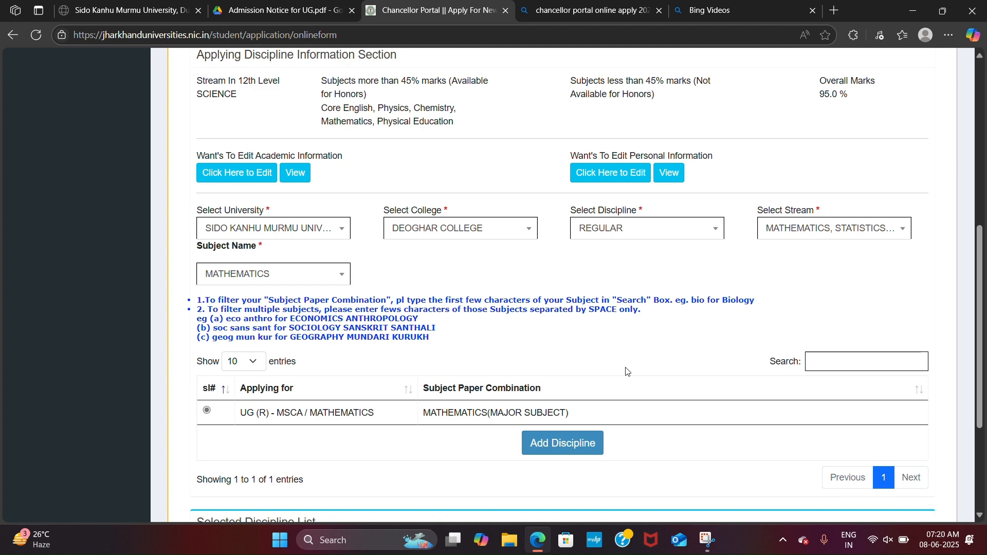
pyautogui.click(585, 445)
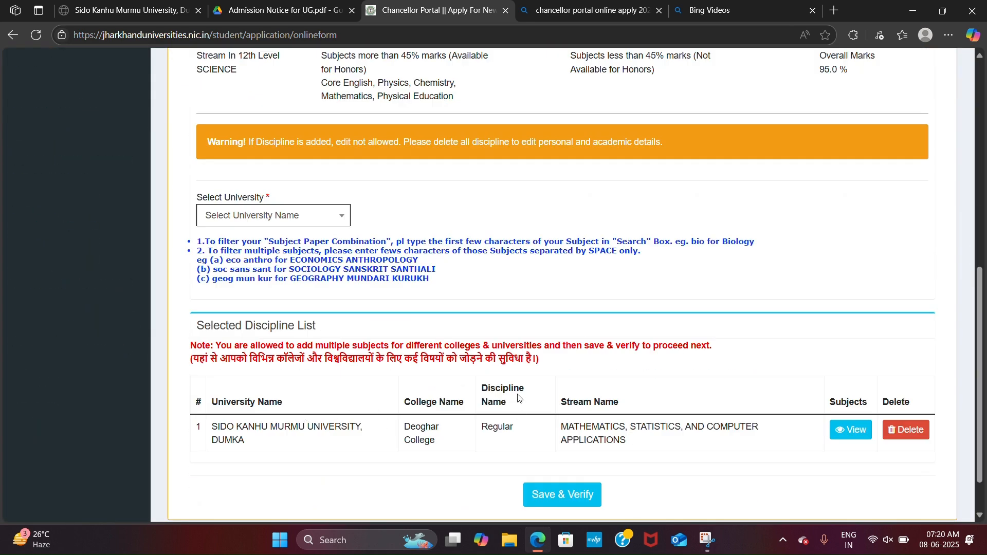
# - Reselect SIDO KANHU MURMU UNIVERSITY and scroll the college list to find A. S. COLLEGE
pyautogui.scroll(2, 300, 427)
pyautogui.click(324, 342)
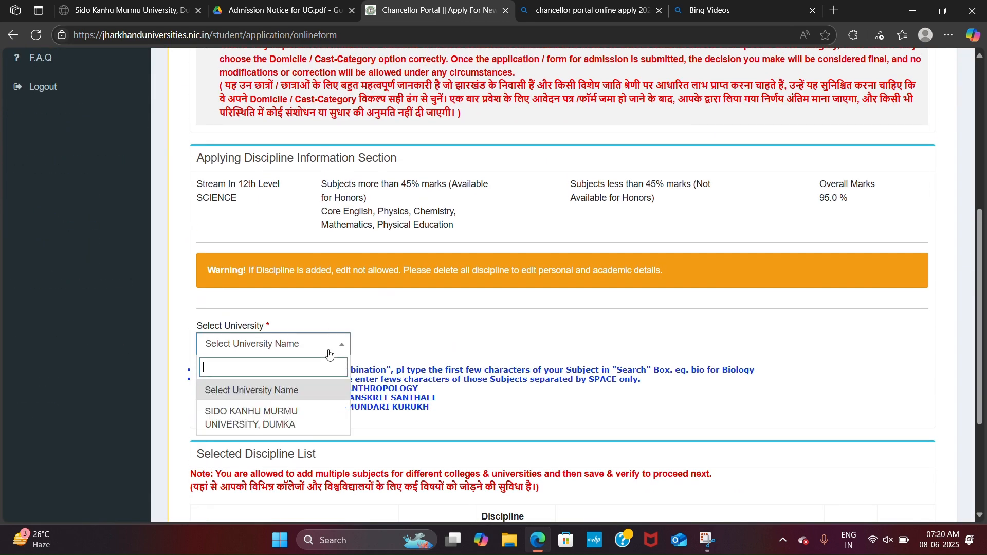
pyautogui.click(295, 417)
pyautogui.click(425, 347)
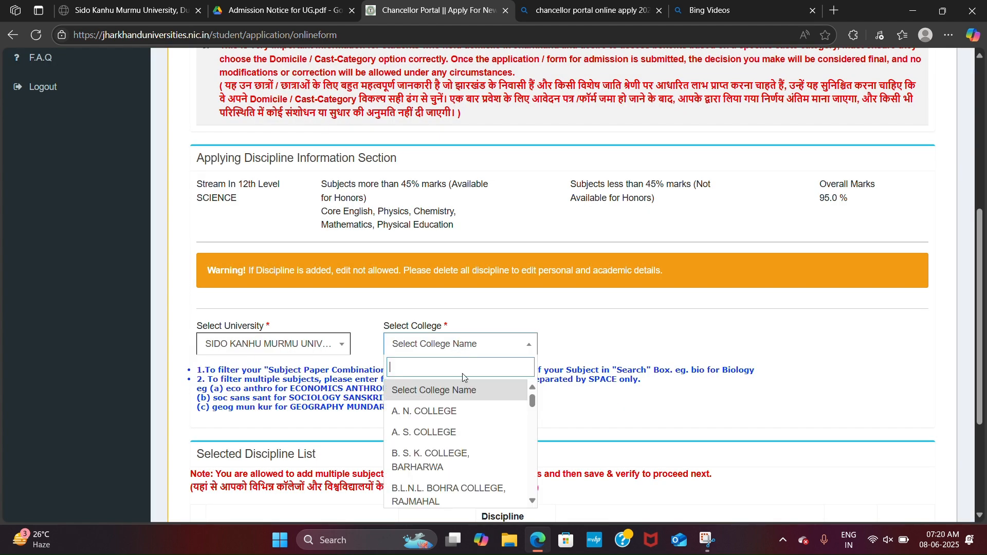
pyautogui.scroll(-1, 496, 372)
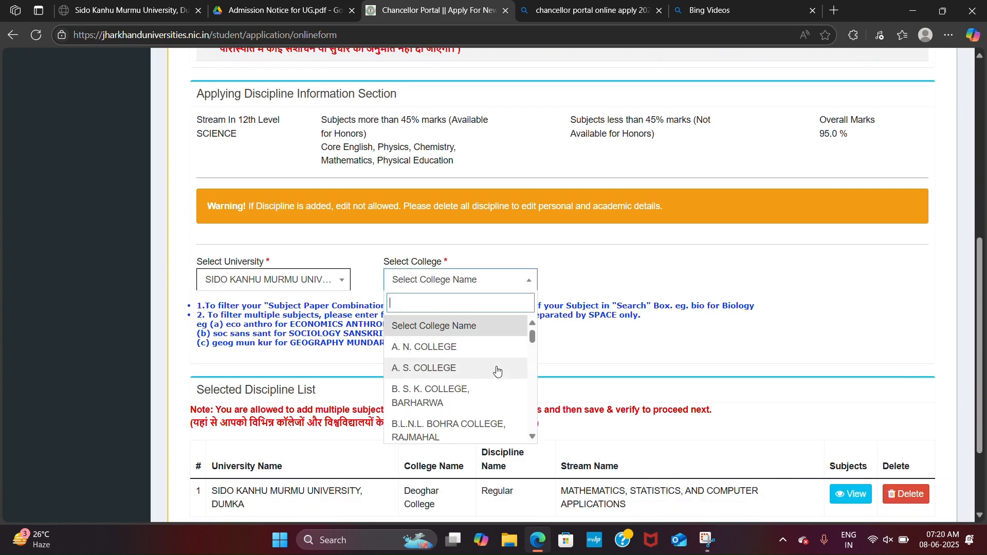
pyautogui.scroll(-2, 462, 375)
pyautogui.scroll(-1, 461, 379)
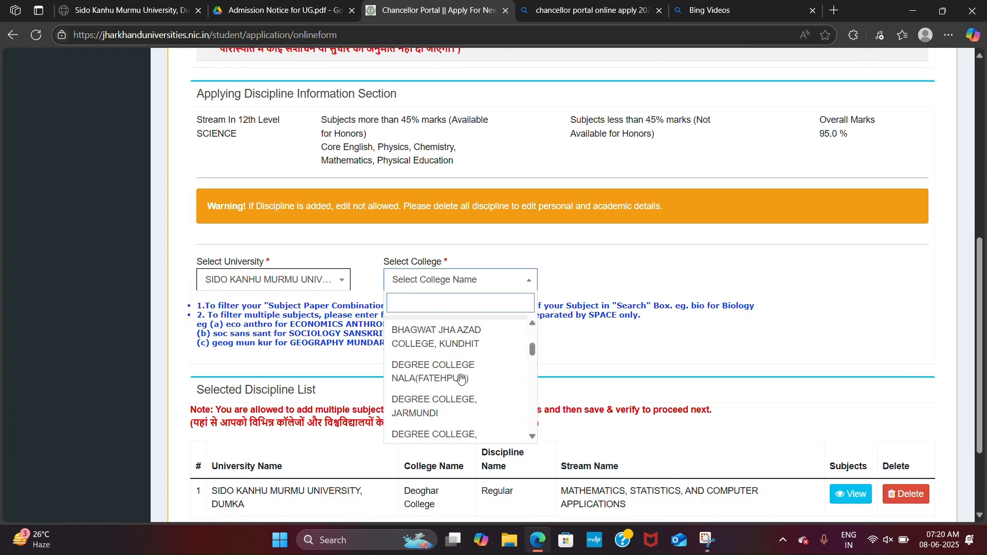
pyautogui.scroll(-1, 454, 382)
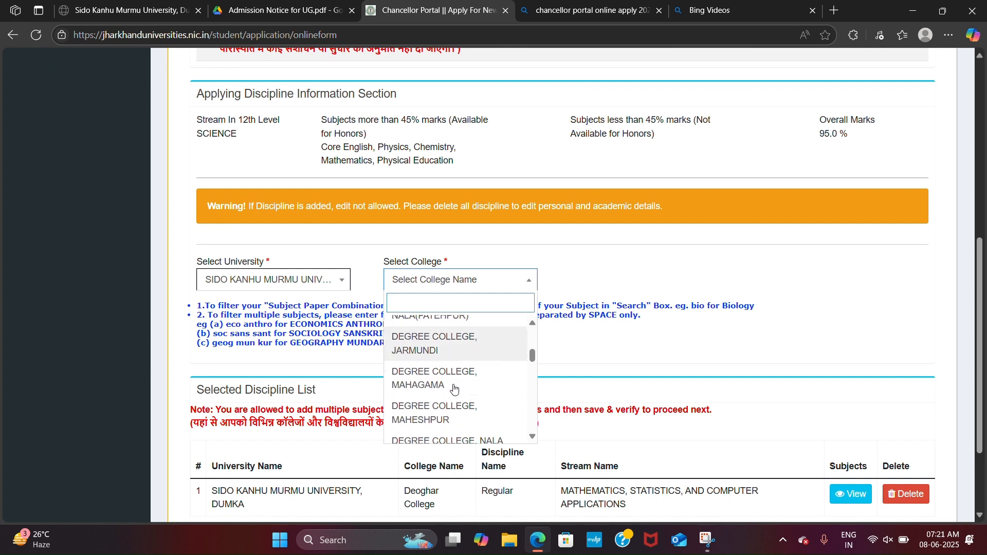
pyautogui.scroll(-1, 452, 388)
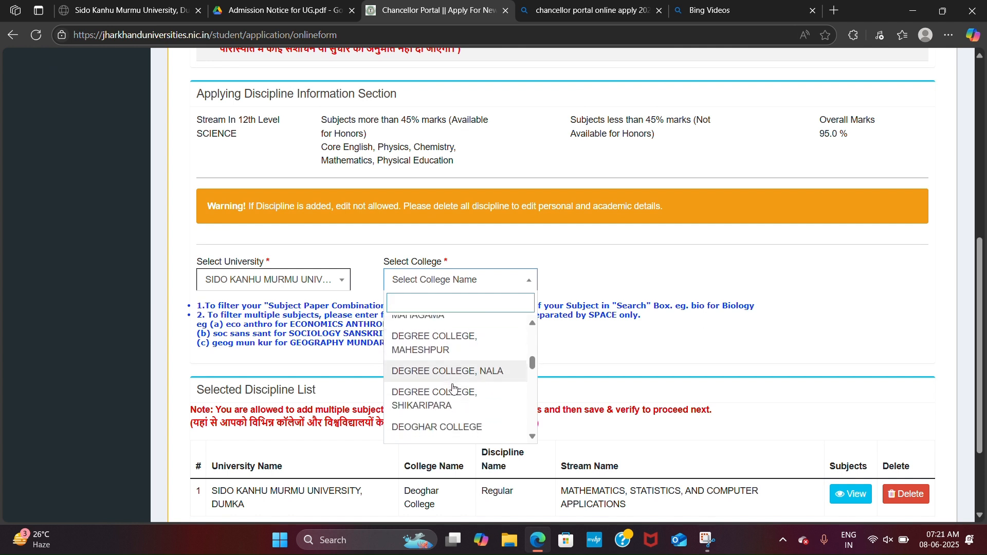
pyautogui.scroll(-1, 453, 388)
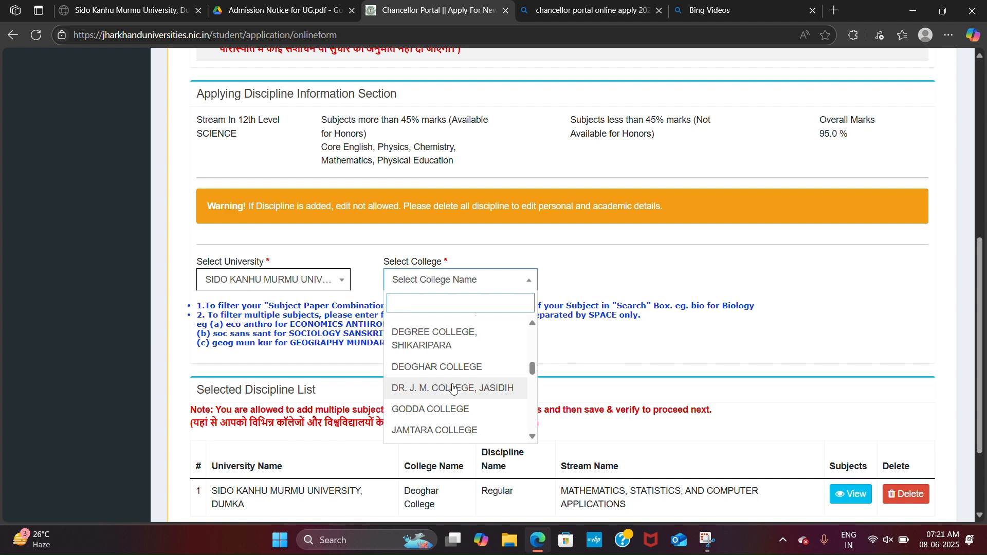
pyautogui.scroll(-1, 453, 388)
pyautogui.scroll(-1, 453, 388)
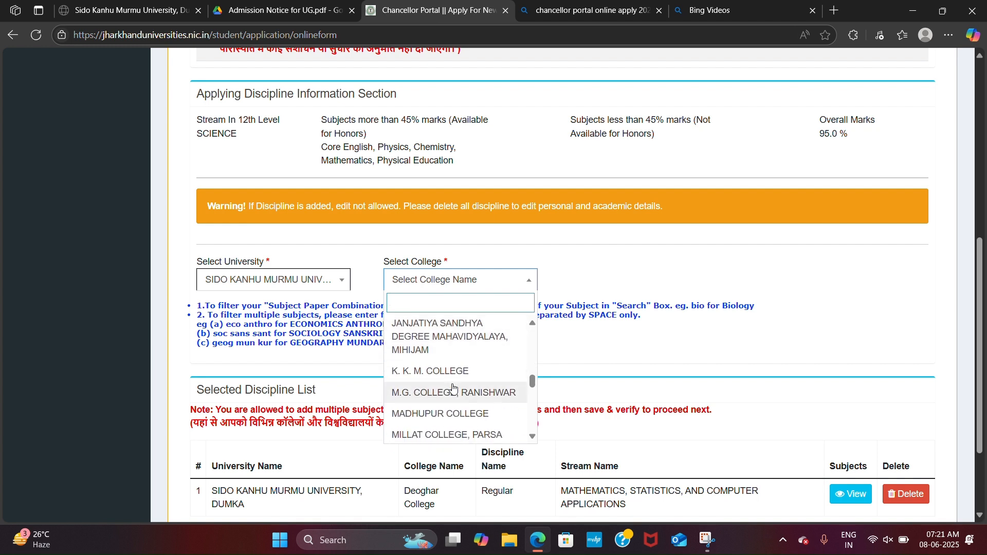
pyautogui.scroll(-1, 453, 388)
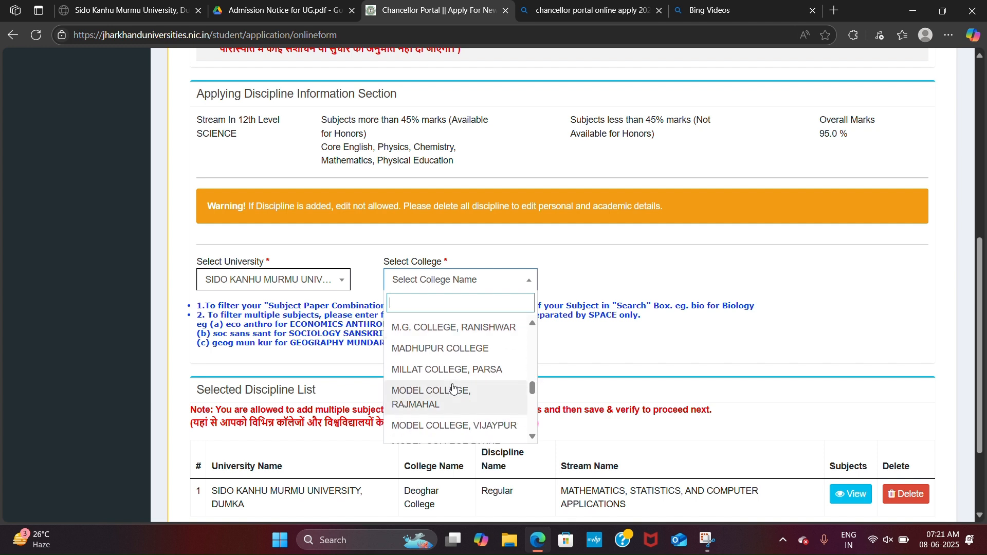
pyautogui.scroll(-1, 453, 388)
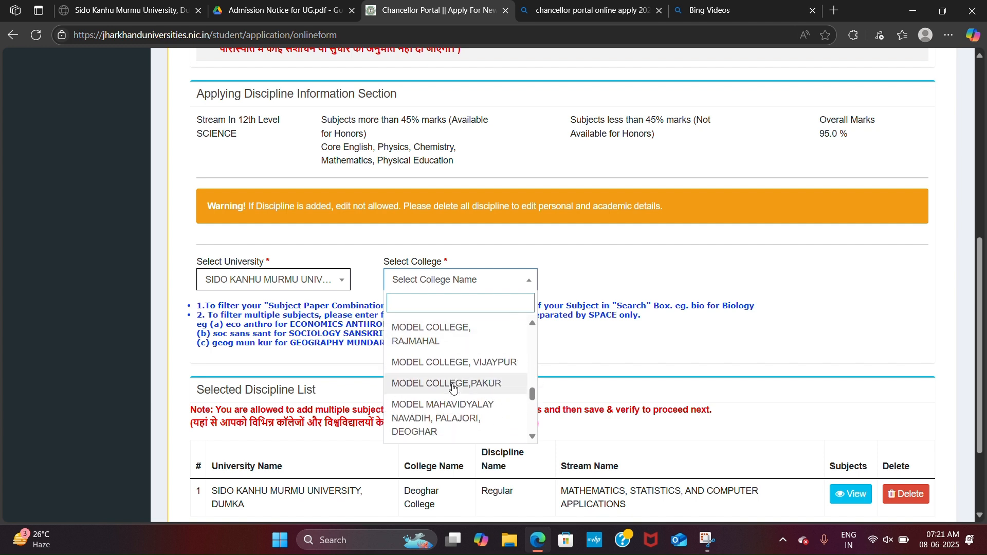
pyautogui.scroll(-3, 452, 388)
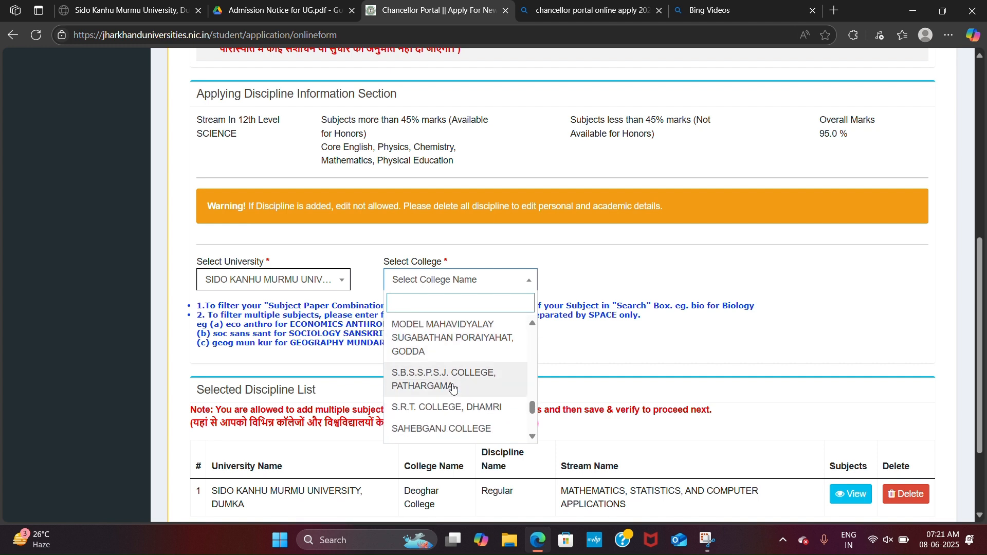
pyautogui.scroll(-1, 453, 388)
pyautogui.scroll(-2, 453, 388)
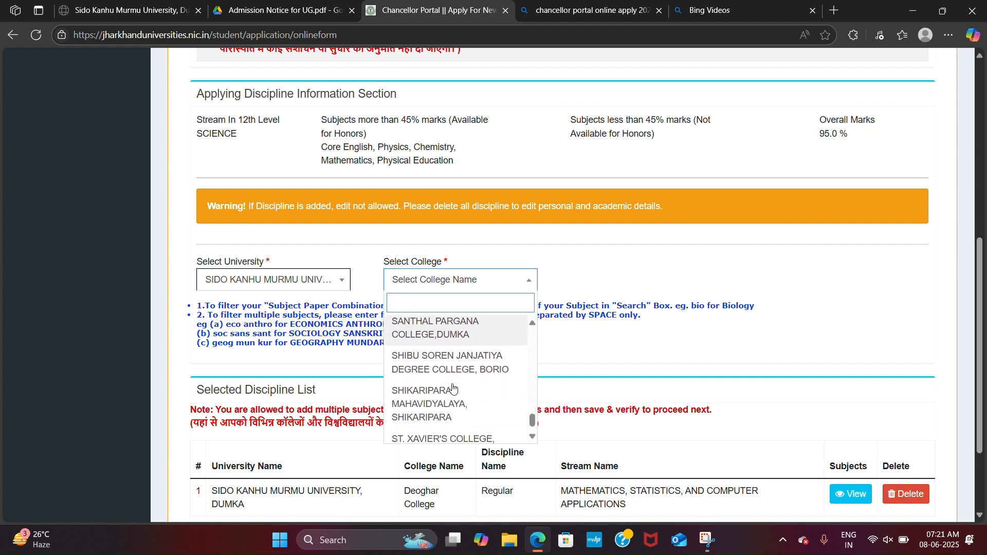
pyautogui.scroll(-1, 453, 388)
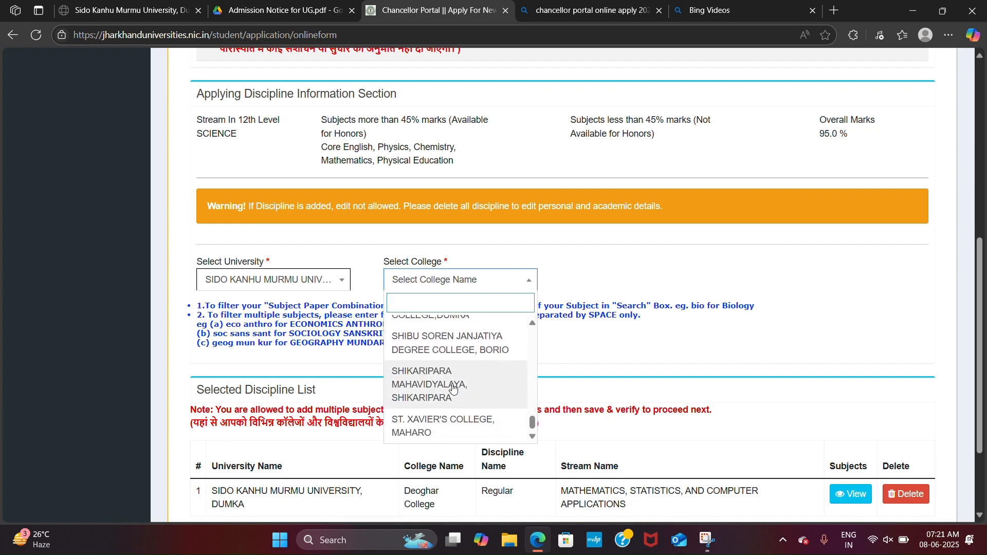
pyautogui.scroll(1, 442, 385)
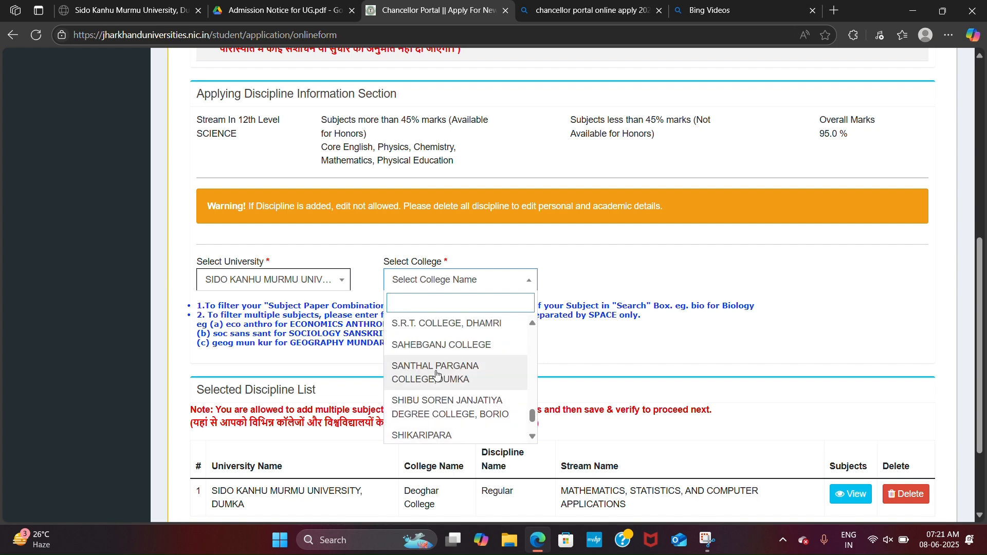
pyautogui.scroll(2, 437, 373)
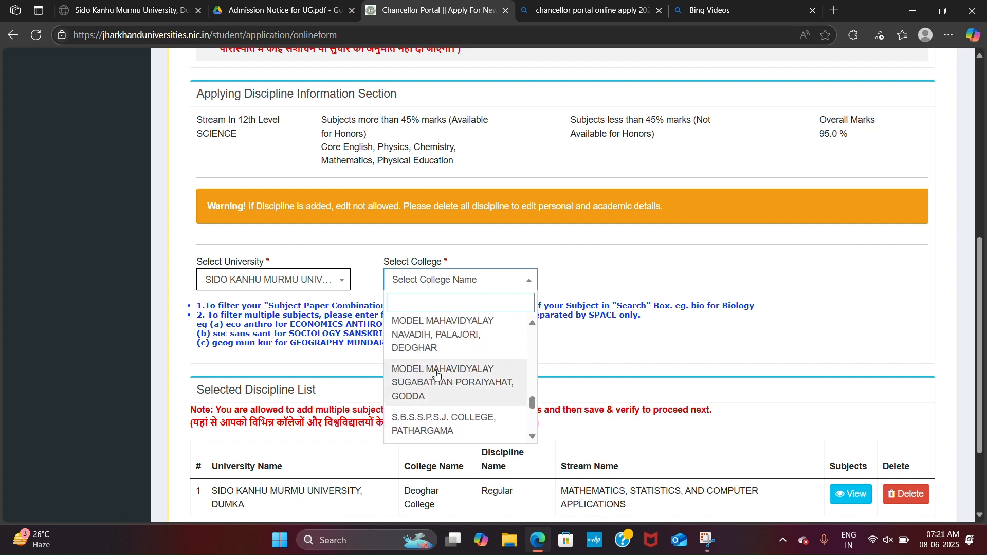
pyautogui.scroll(5, 436, 373)
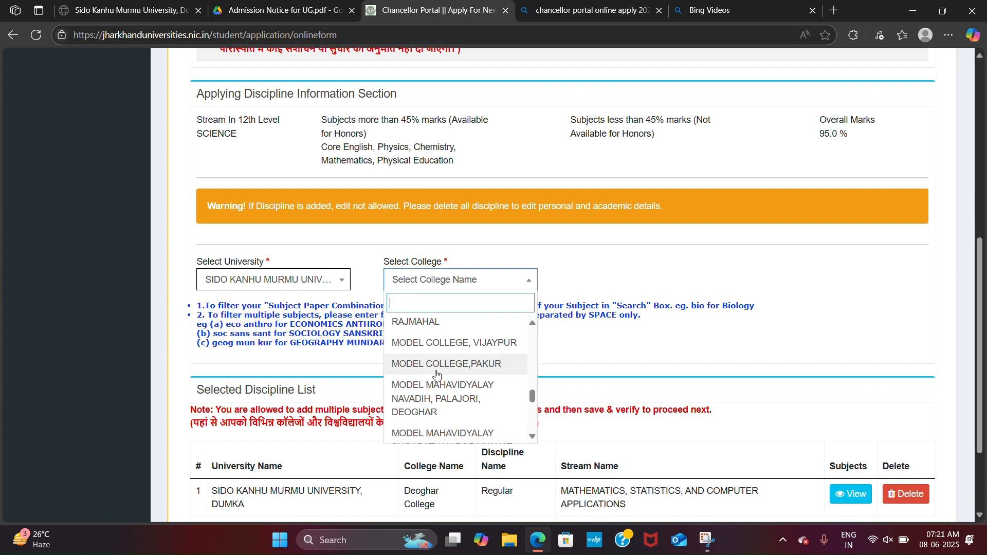
pyautogui.scroll(3, 437, 373)
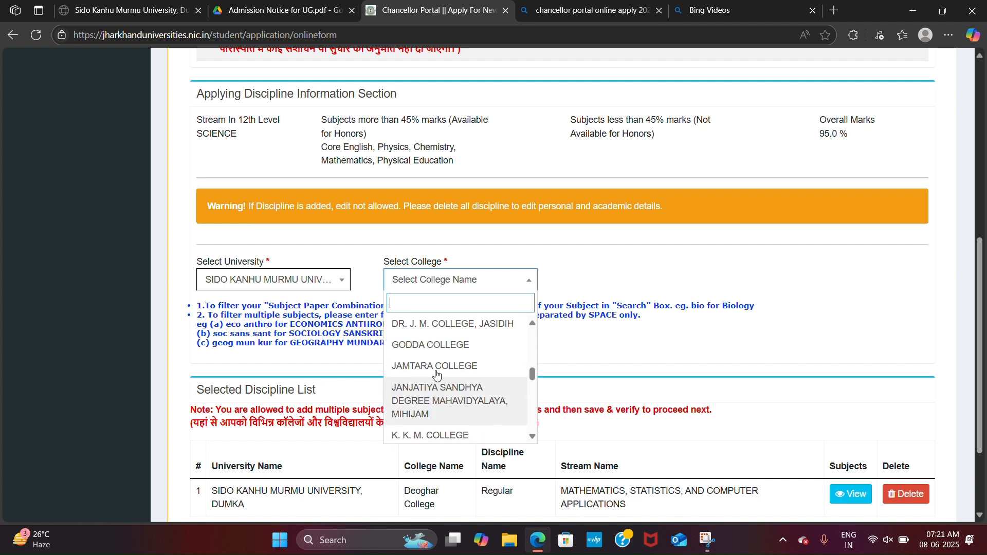
pyautogui.scroll(2, 437, 373)
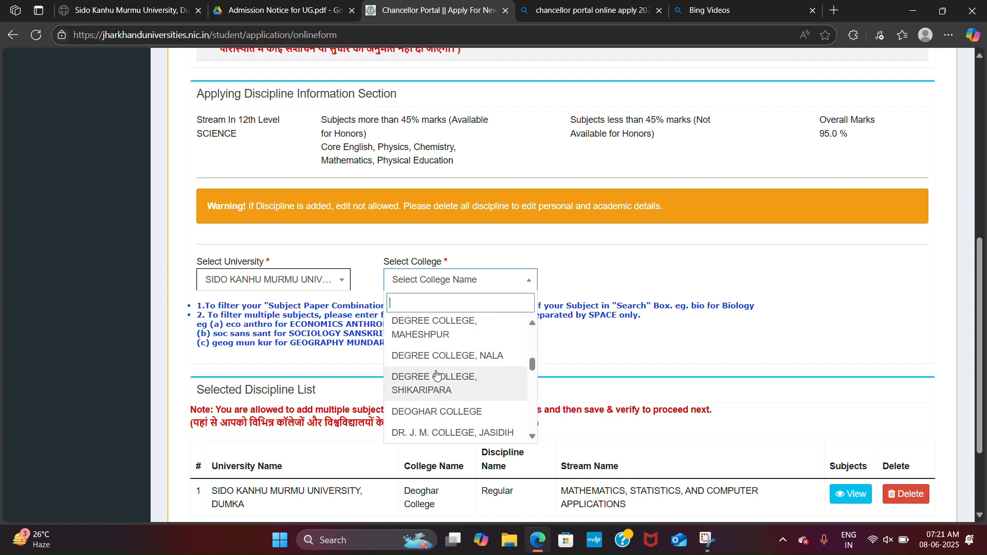
pyautogui.scroll(4, 437, 373)
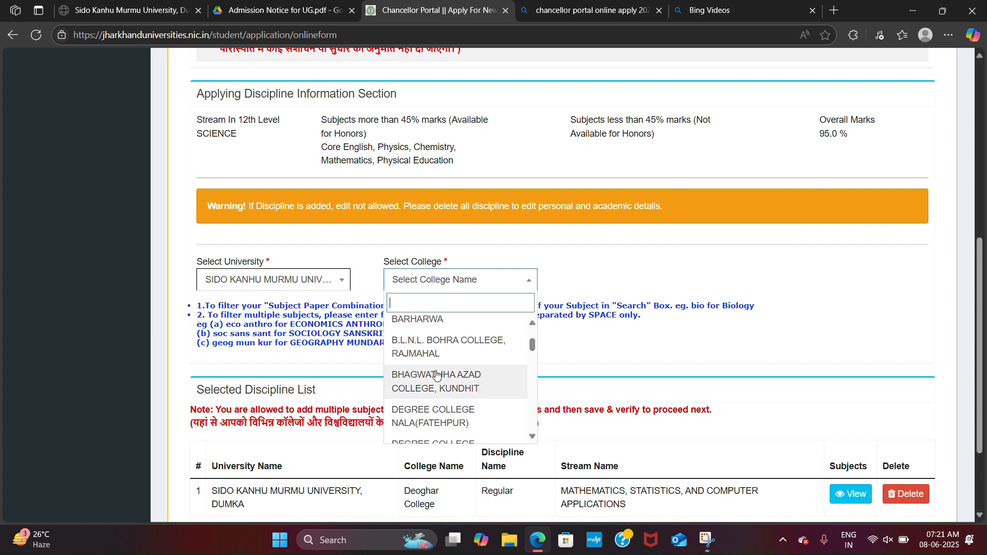
pyautogui.scroll(-2, 436, 375)
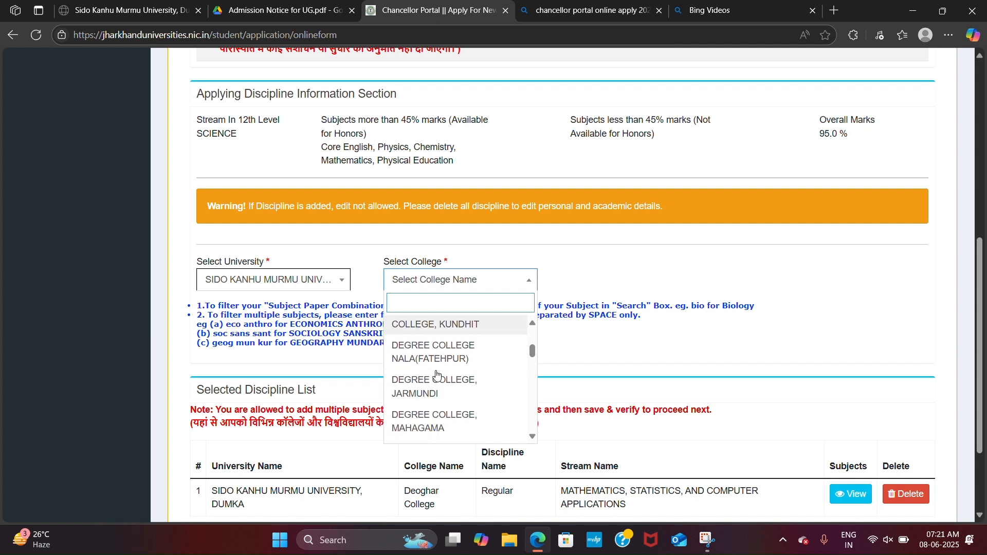
pyautogui.scroll(5, 478, 370)
# - Add A. S. College with VOCATIONAL type, Bachelor of Computer Application stream and BCA subject
pyautogui.click(476, 368)
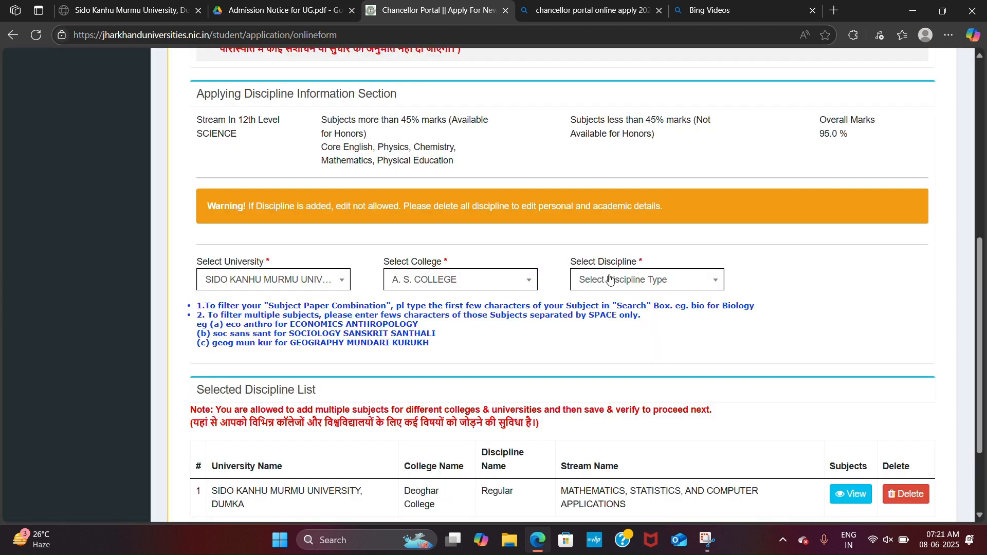
pyautogui.click(617, 281)
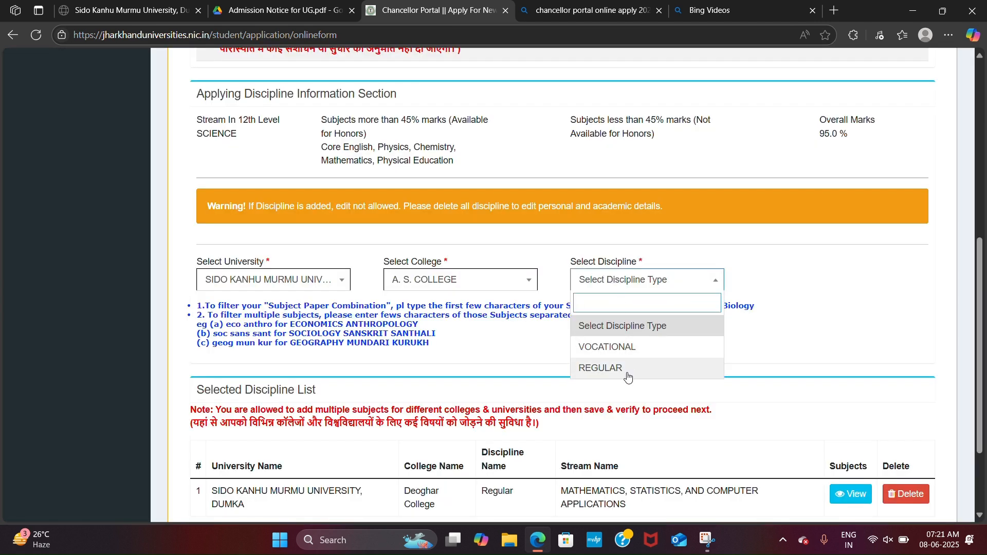
pyautogui.click(626, 347)
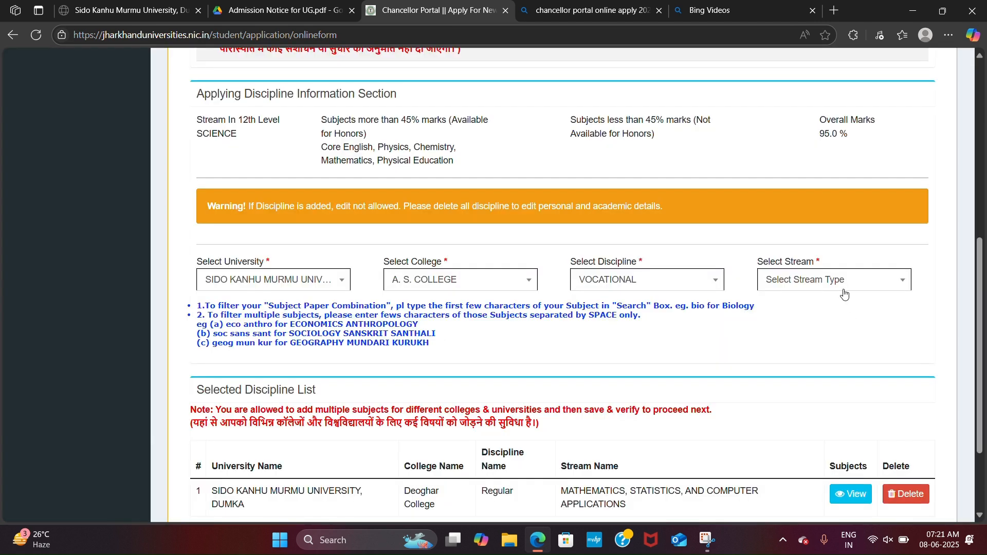
pyautogui.click(841, 286)
pyautogui.click(833, 390)
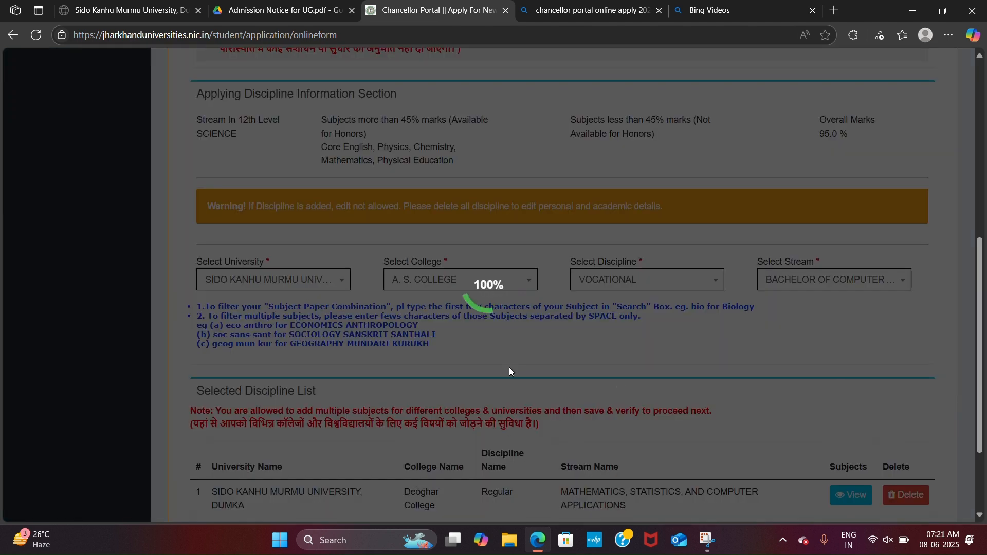
pyautogui.click(283, 325)
pyautogui.click(286, 401)
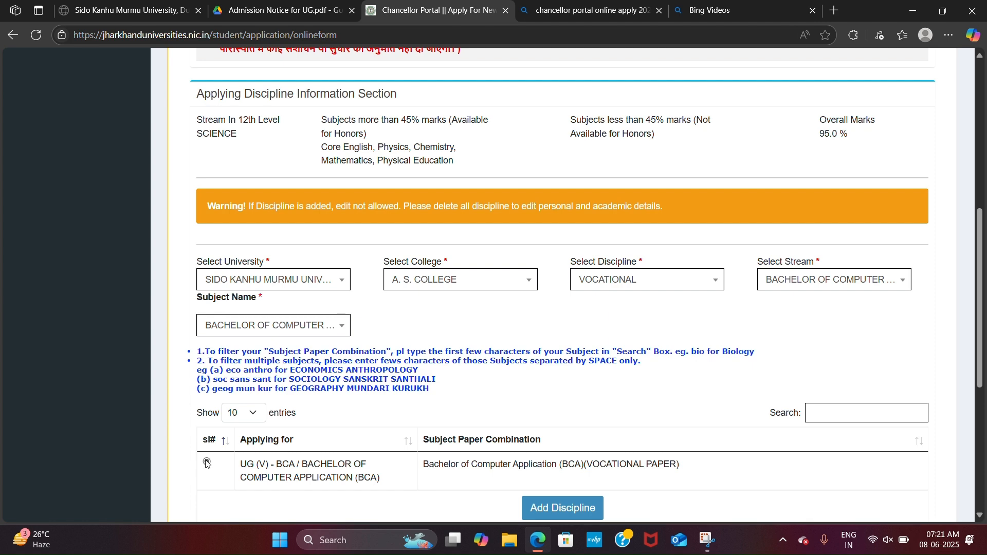
pyautogui.click(562, 506)
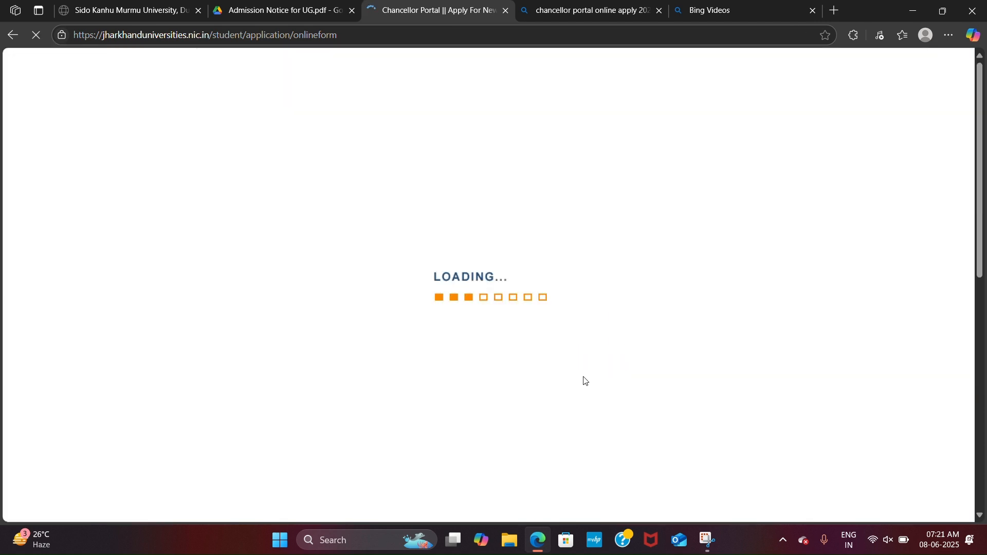
pyautogui.scroll(-10, 584, 380)
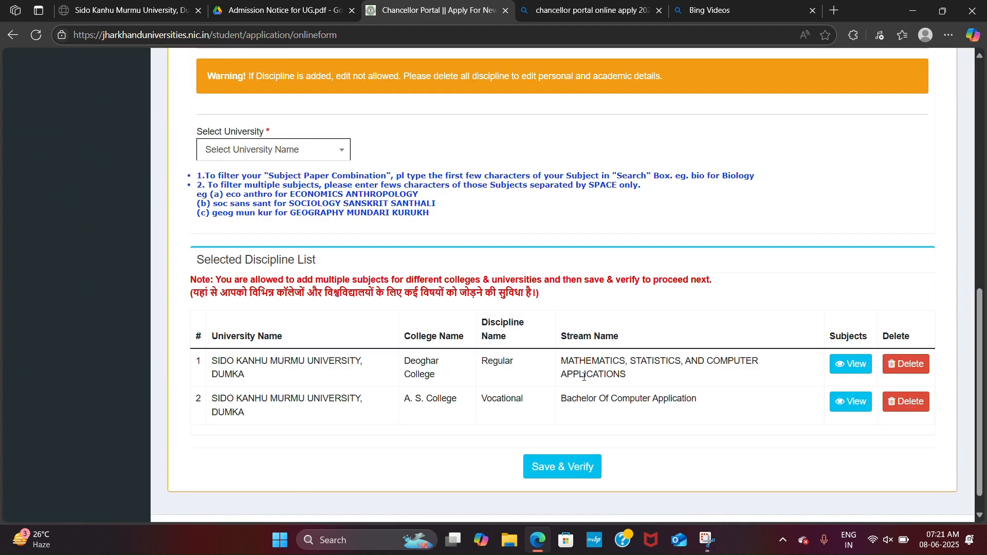
pyautogui.scroll(-1, 583, 377)
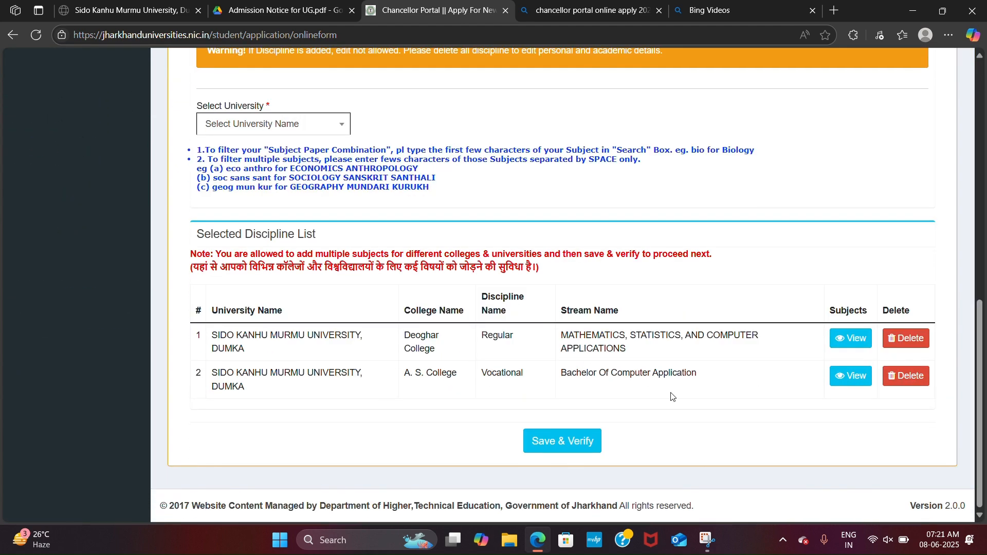
# - Save and verify, reviewing both disciplines' university, form number and college details
pyautogui.click(572, 443)
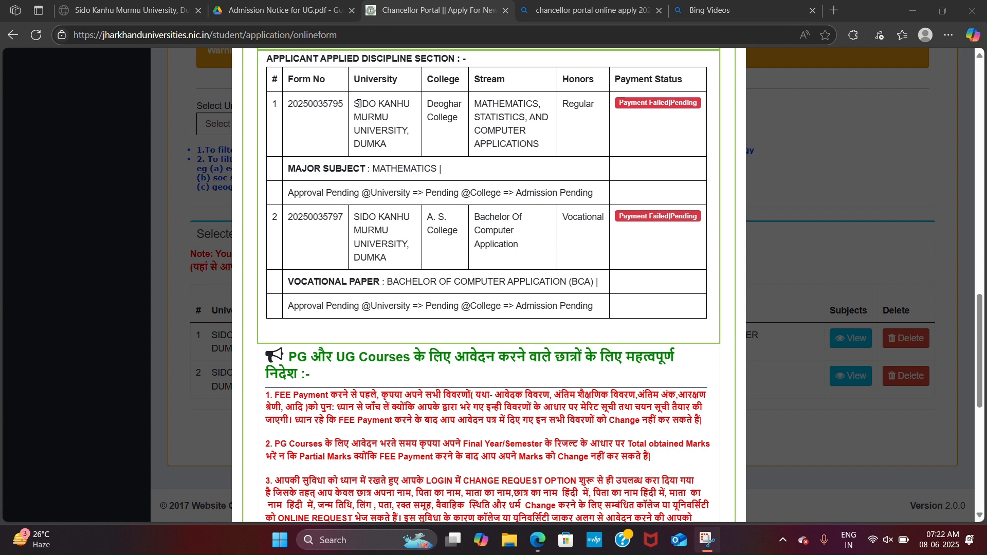
pyautogui.moveTo(361, 104); pyautogui.dragTo(410, 104)
pyautogui.moveTo(299, 104); pyautogui.dragTo(329, 105)
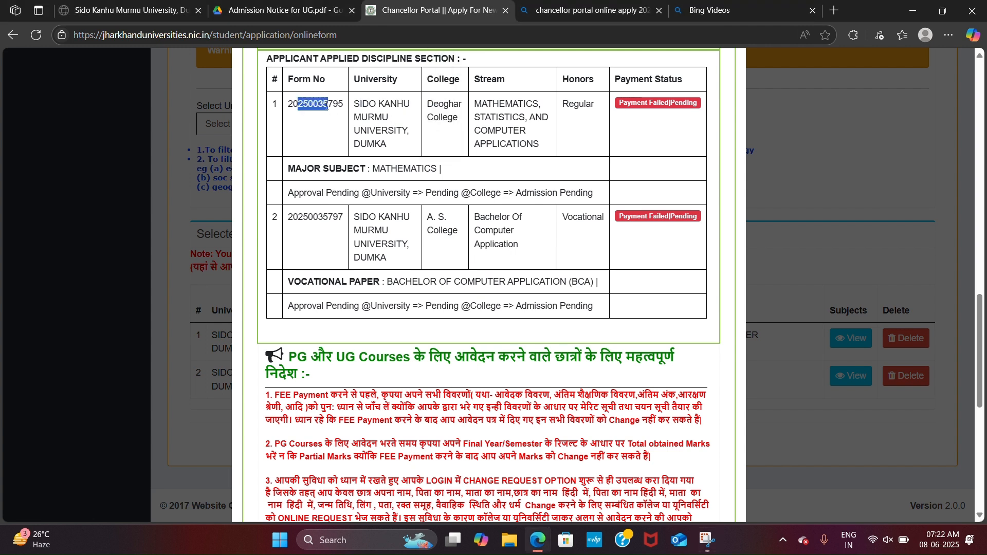
pyautogui.click(385, 245)
pyautogui.doubleClick(432, 105)
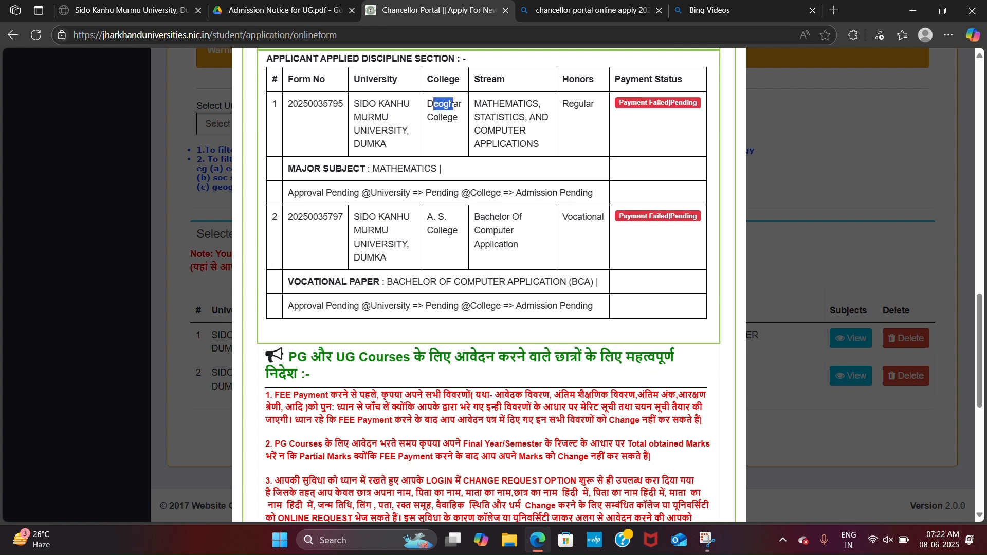
pyautogui.moveTo(427, 216); pyautogui.dragTo(512, 231)
pyautogui.moveTo(466, 111); pyautogui.dragTo(527, 108)
pyautogui.click(496, 197)
# - Tick the academic information declaration and confirm the submission
pyautogui.scroll(-8, 497, 197)
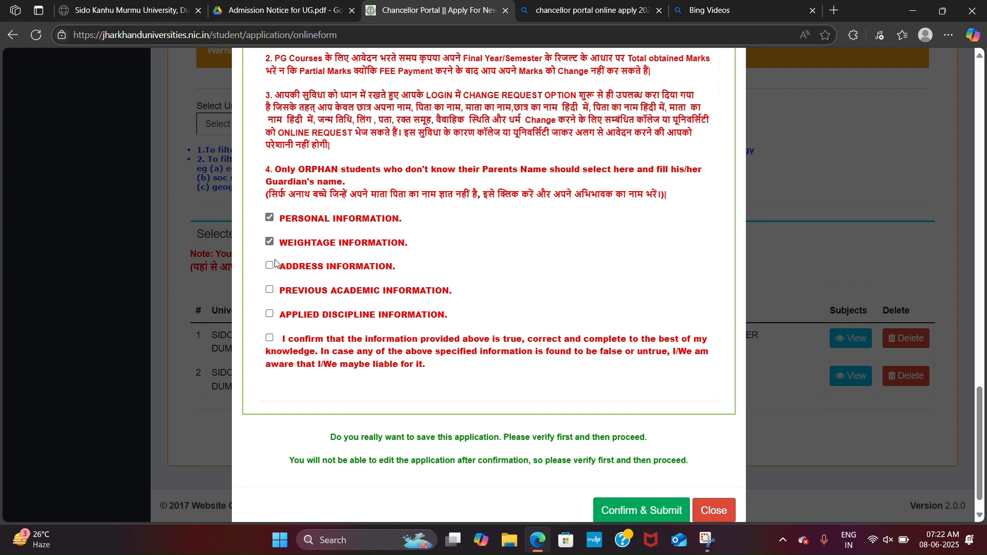
pyautogui.click(269, 290)
pyautogui.click(628, 505)
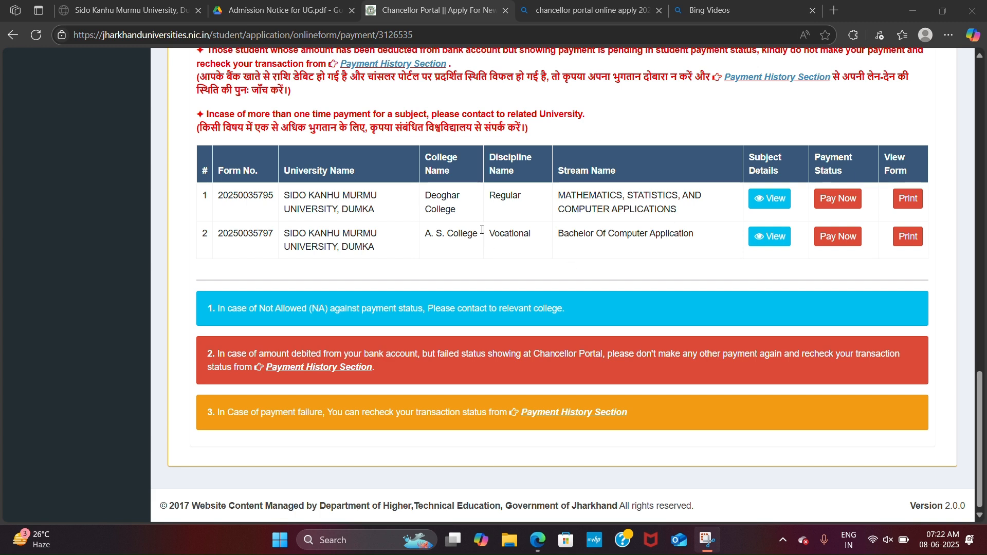
# - Review the subject lists of both the first and second disciplines
pyautogui.click(776, 198)
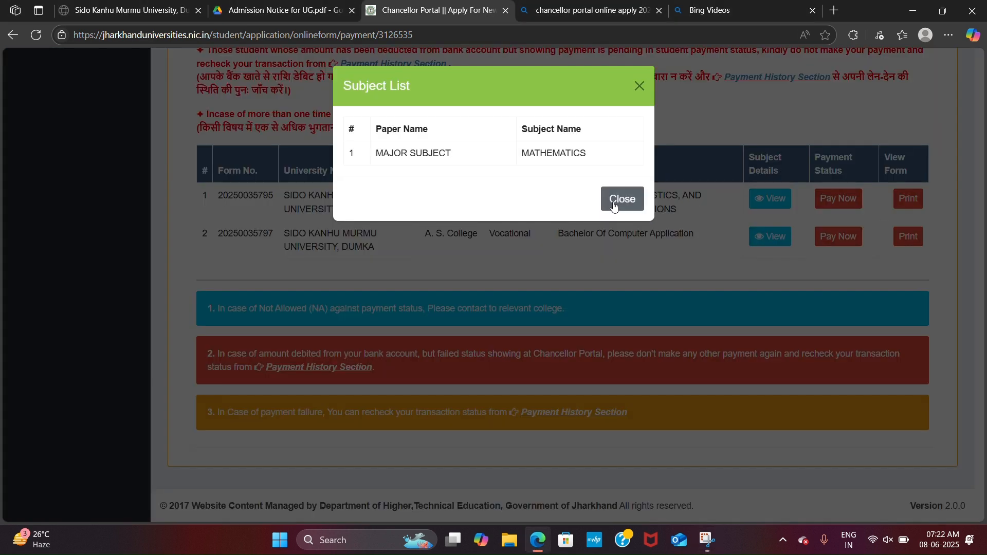
pyautogui.click(613, 206)
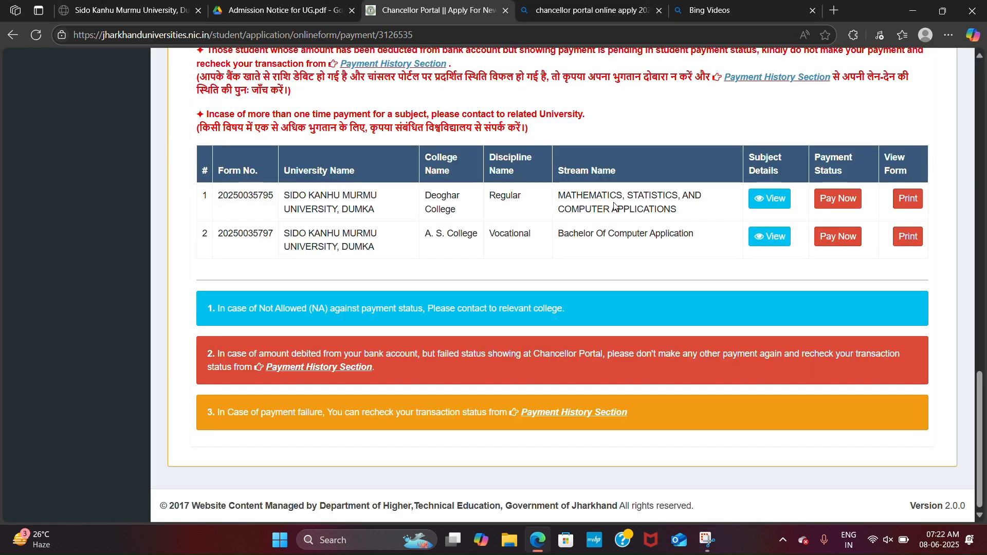
pyautogui.click(776, 236)
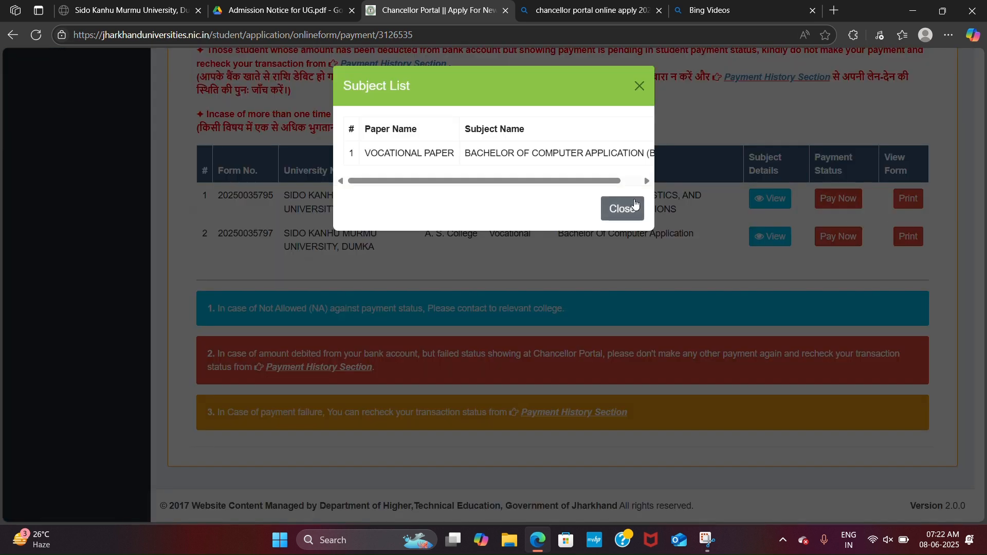
pyautogui.moveTo(591, 180); pyautogui.dragTo(614, 181)
pyautogui.click(619, 208)
# - Start the ₹100 fee payment for the first discipline using PayU
pyautogui.click(838, 198)
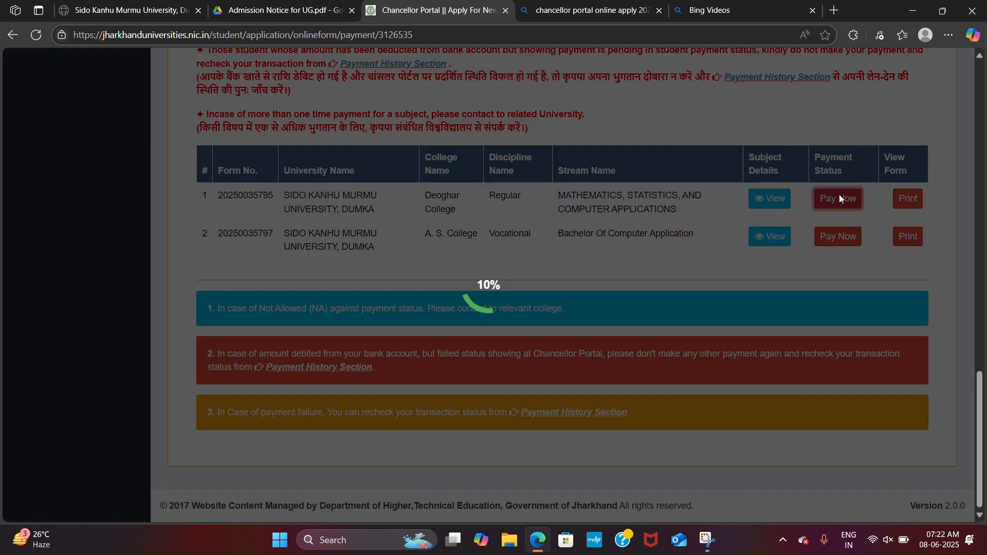
pyautogui.scroll(-2, 457, 332)
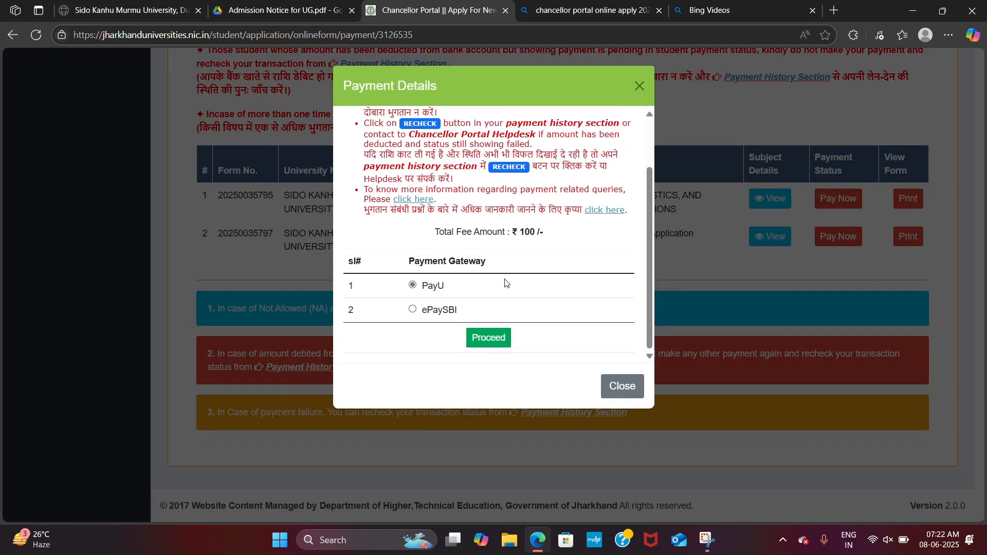
pyautogui.click(500, 330)
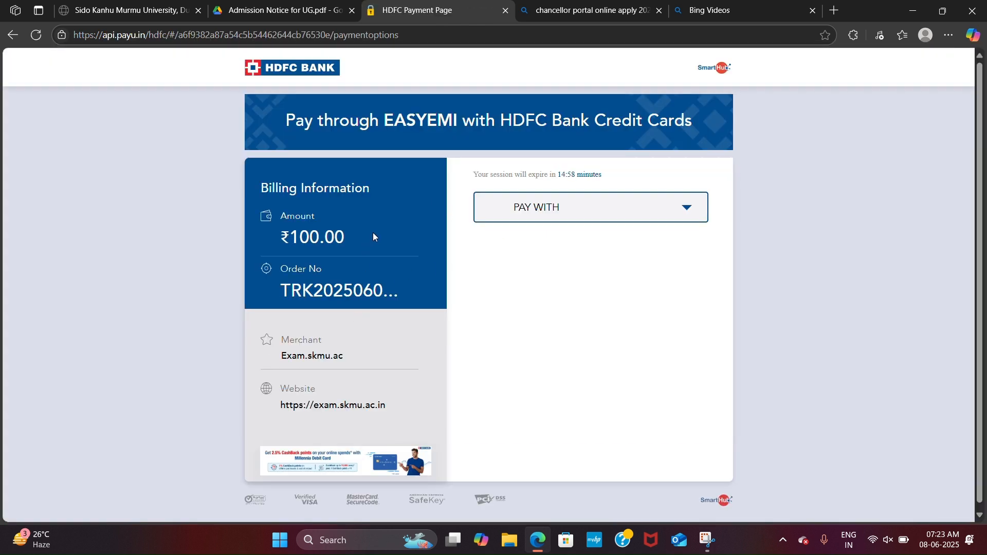
# - Generate a Scan & Pay QR code for the ₹100 fee, then cancel the payment
pyautogui.click(595, 218)
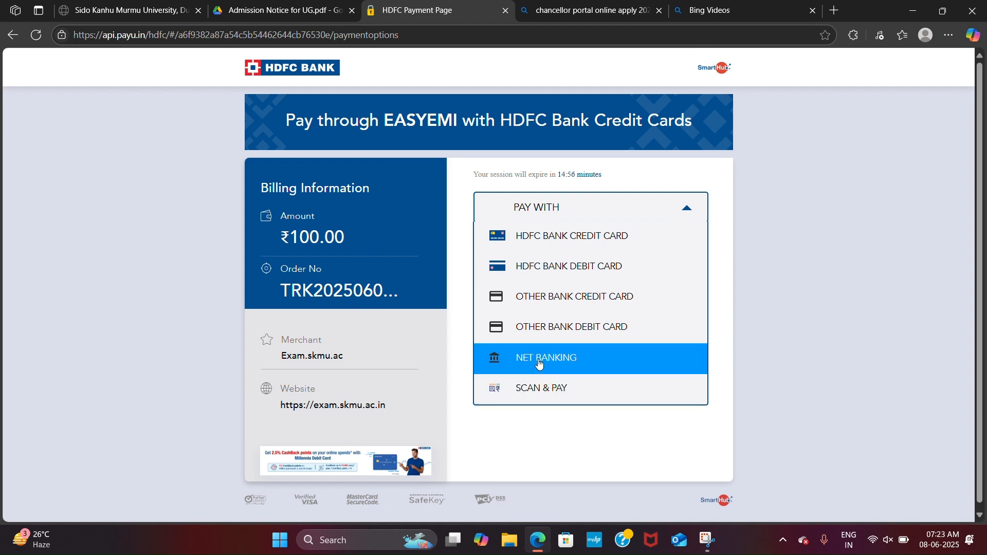
pyautogui.click(537, 391)
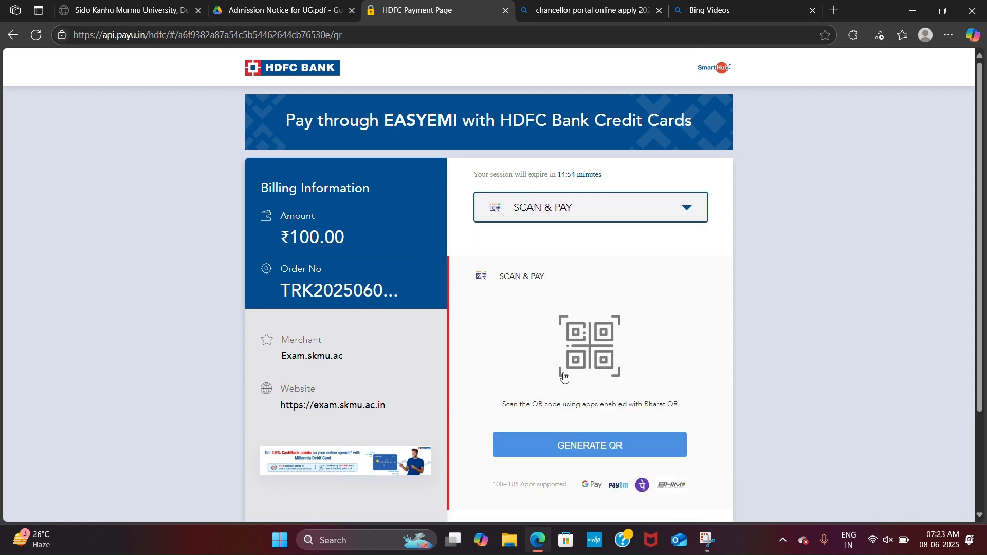
pyautogui.click(595, 444)
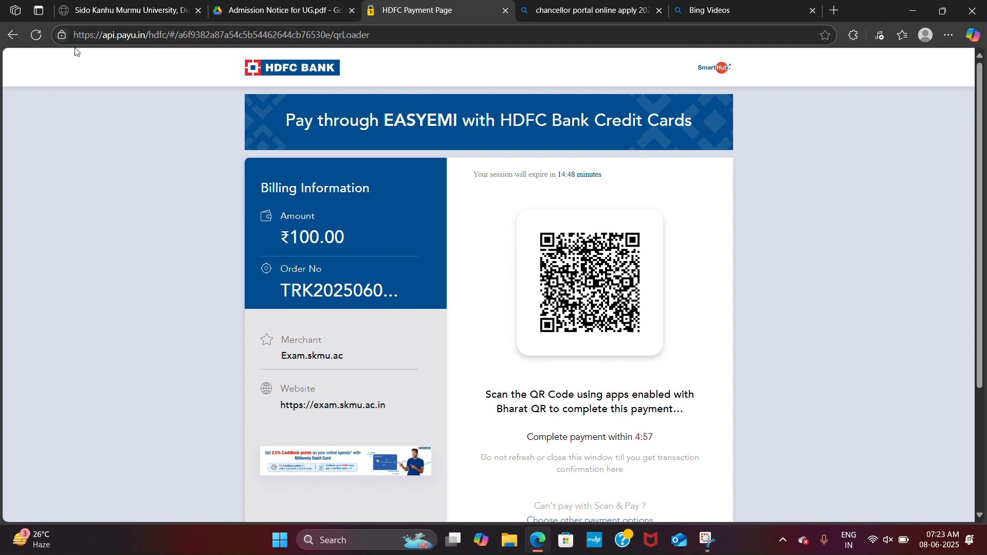
pyautogui.click(11, 35)
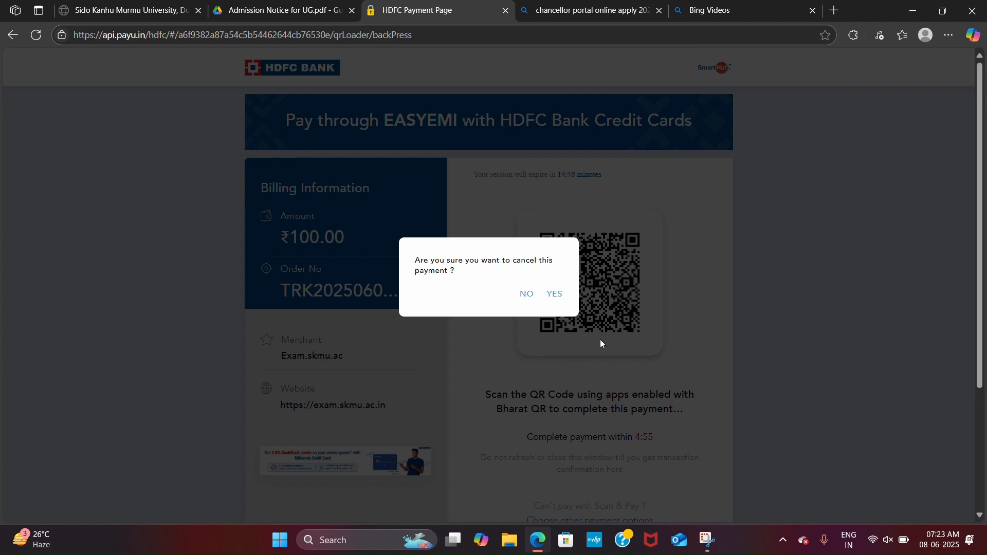
pyautogui.click(560, 298)
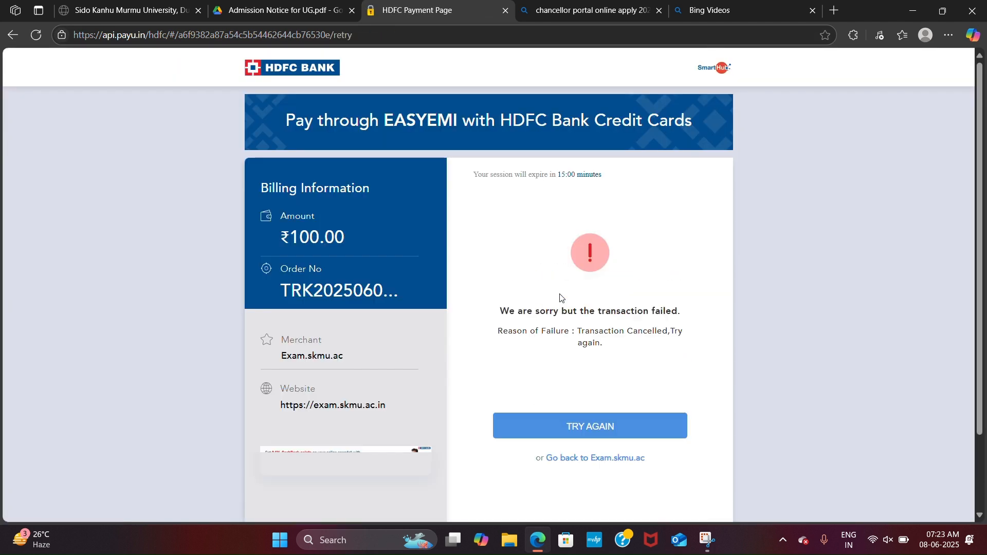